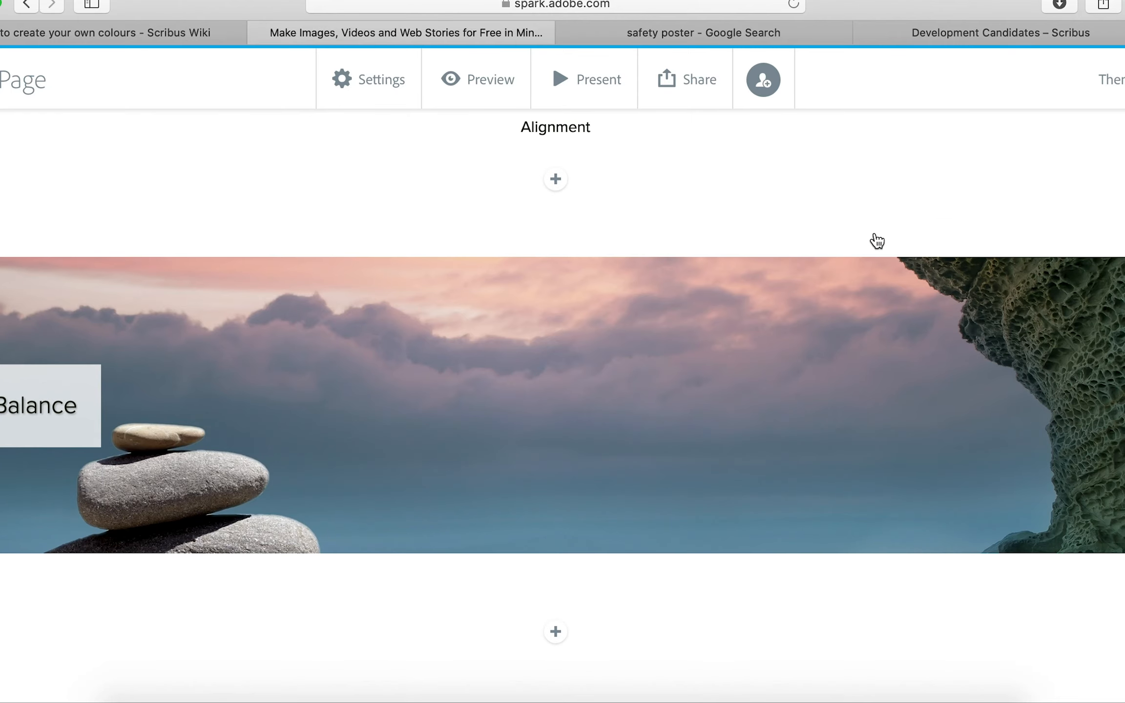
# Read through the design principles sections of the Spark page, from alignment and balance to space, proximity and hierarchies
pyautogui.scroll(3, 876, 224)
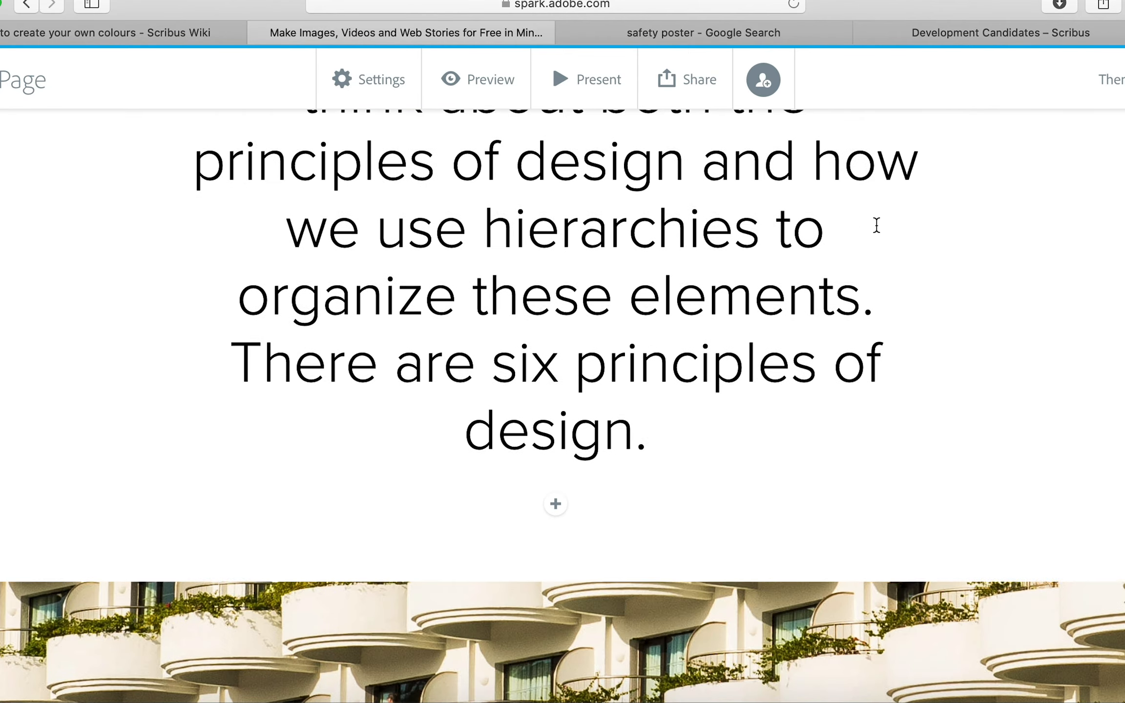
pyautogui.scroll(-20, 876, 224)
pyautogui.scroll(-10, 876, 225)
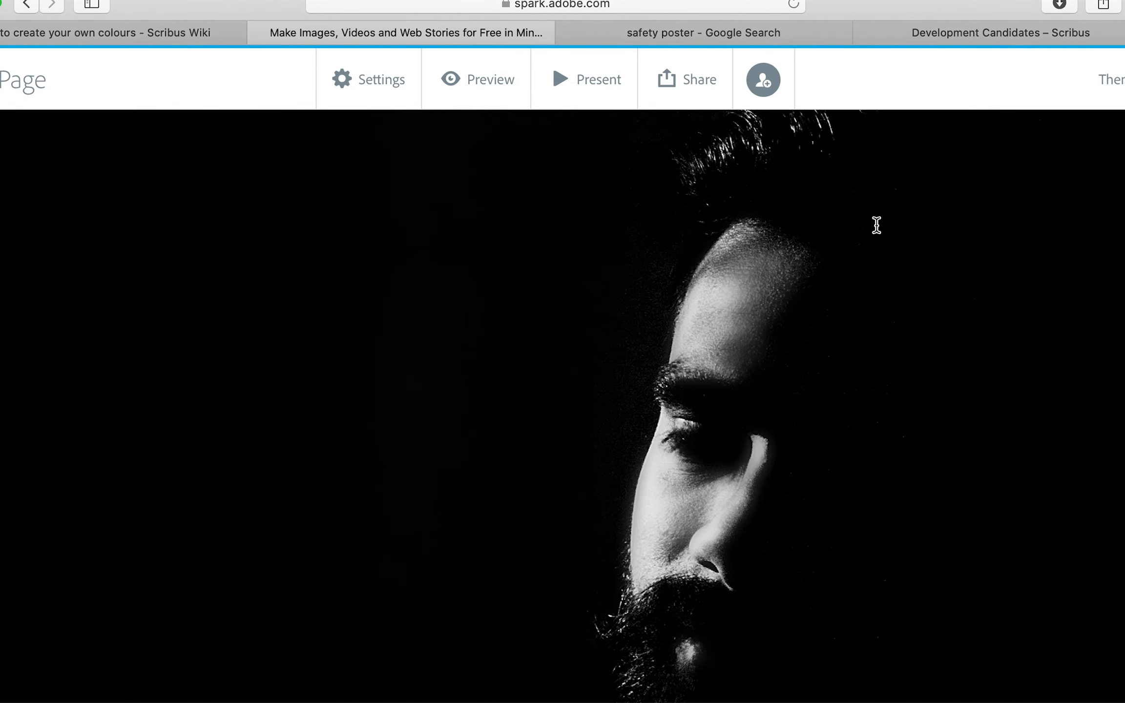
pyautogui.scroll(-3, 877, 225)
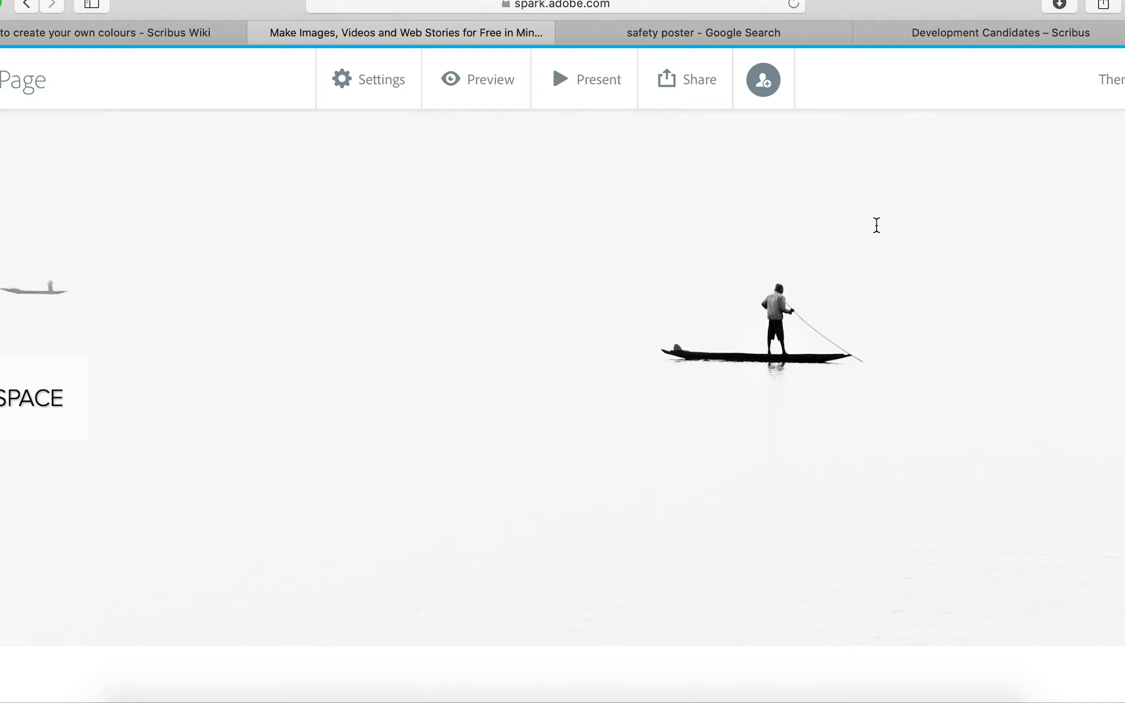
pyautogui.scroll(-15, 877, 225)
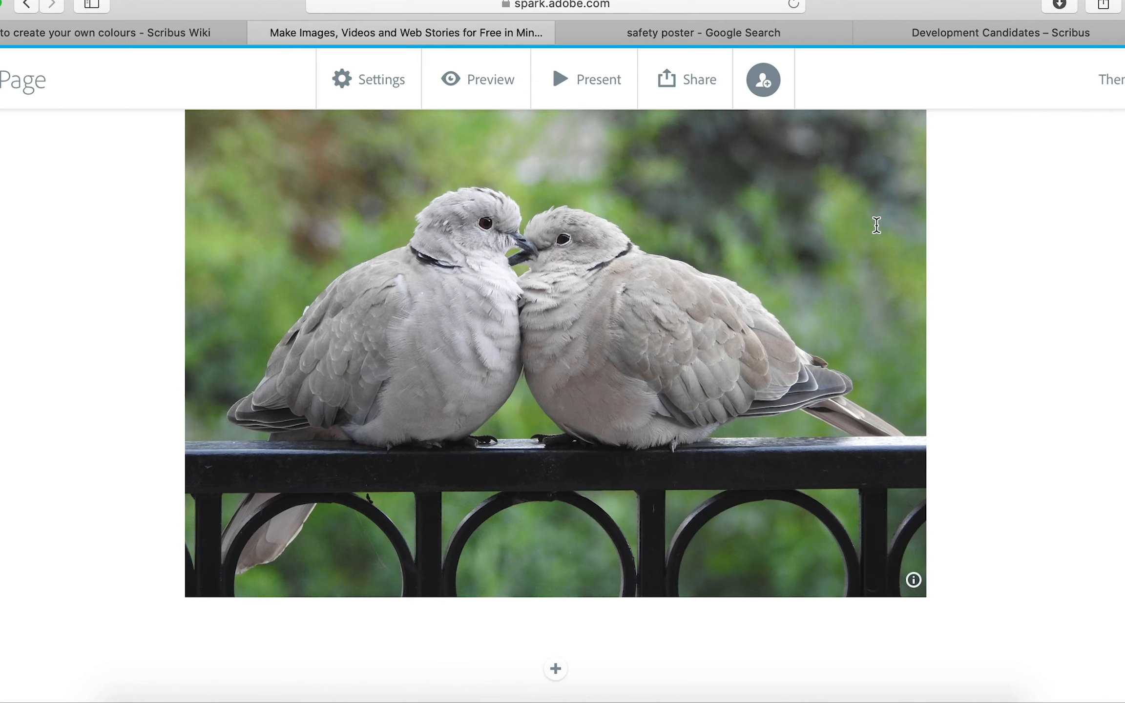
pyautogui.scroll(-10, 877, 225)
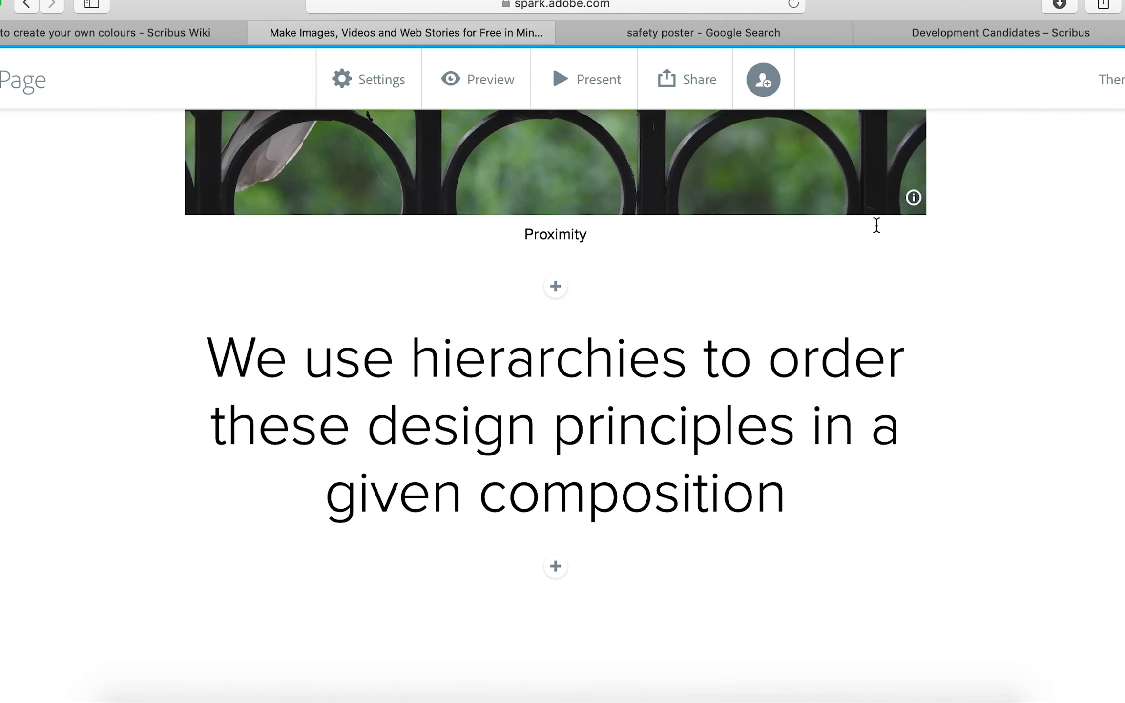
pyautogui.scroll(-5, 876, 226)
pyautogui.scroll(3, 877, 226)
pyautogui.scroll(15, 878, 232)
pyautogui.scroll(-13, 878, 232)
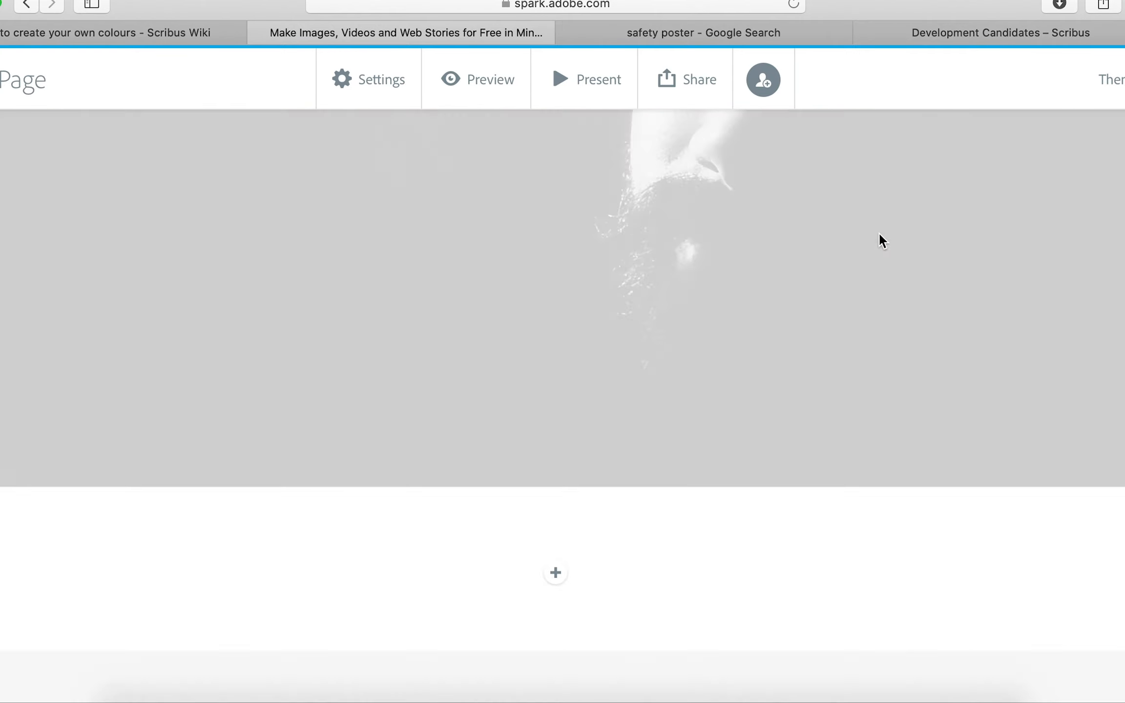
# Examine the Bike Safety, yellow cycling Safety and Pressroom Safety poster examples on the page
pyautogui.scroll(-12, 878, 232)
pyautogui.scroll(5, 879, 232)
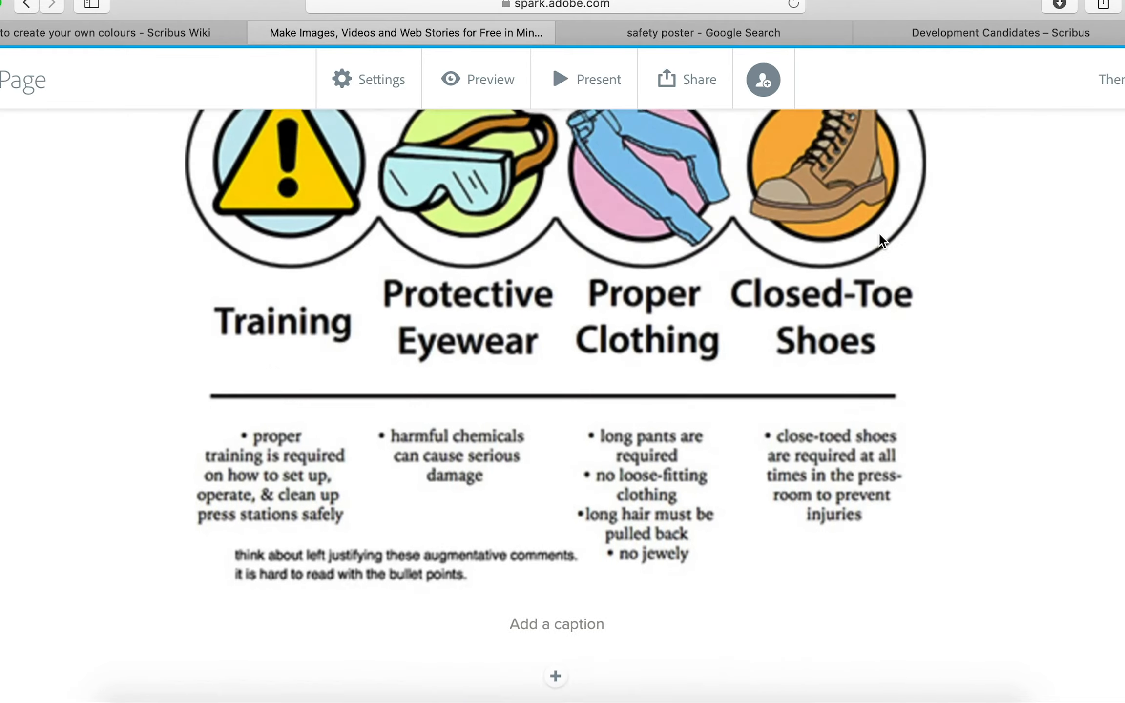
pyautogui.scroll(10, 878, 232)
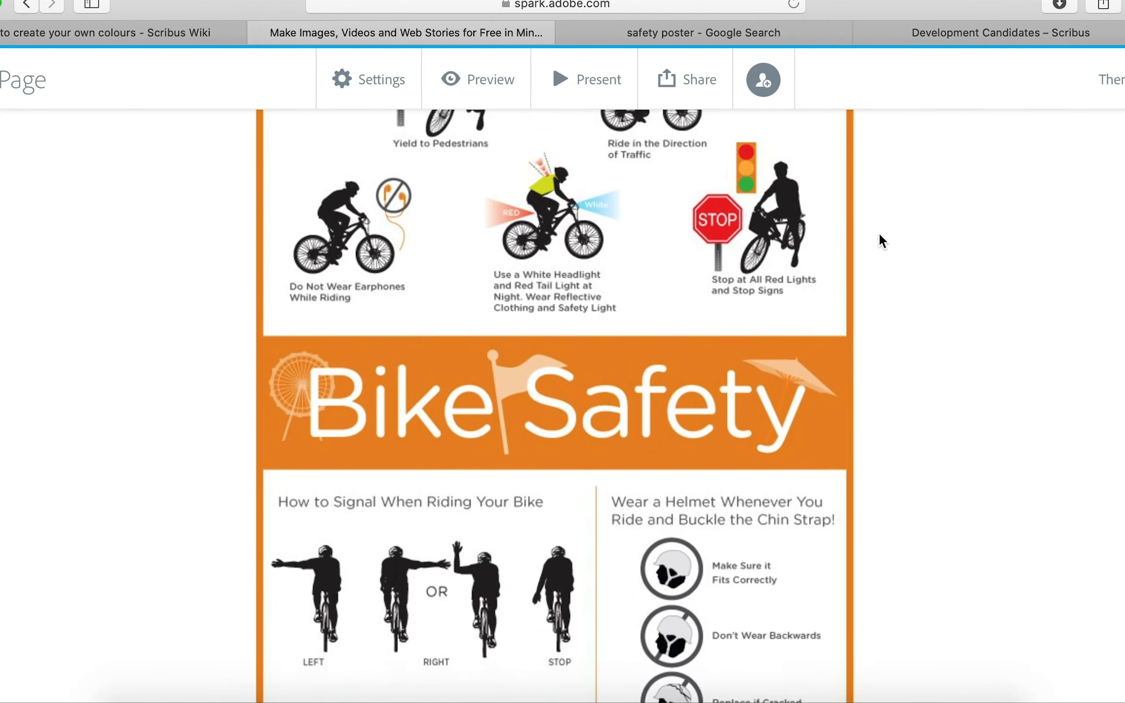
pyautogui.scroll(-15, 880, 234)
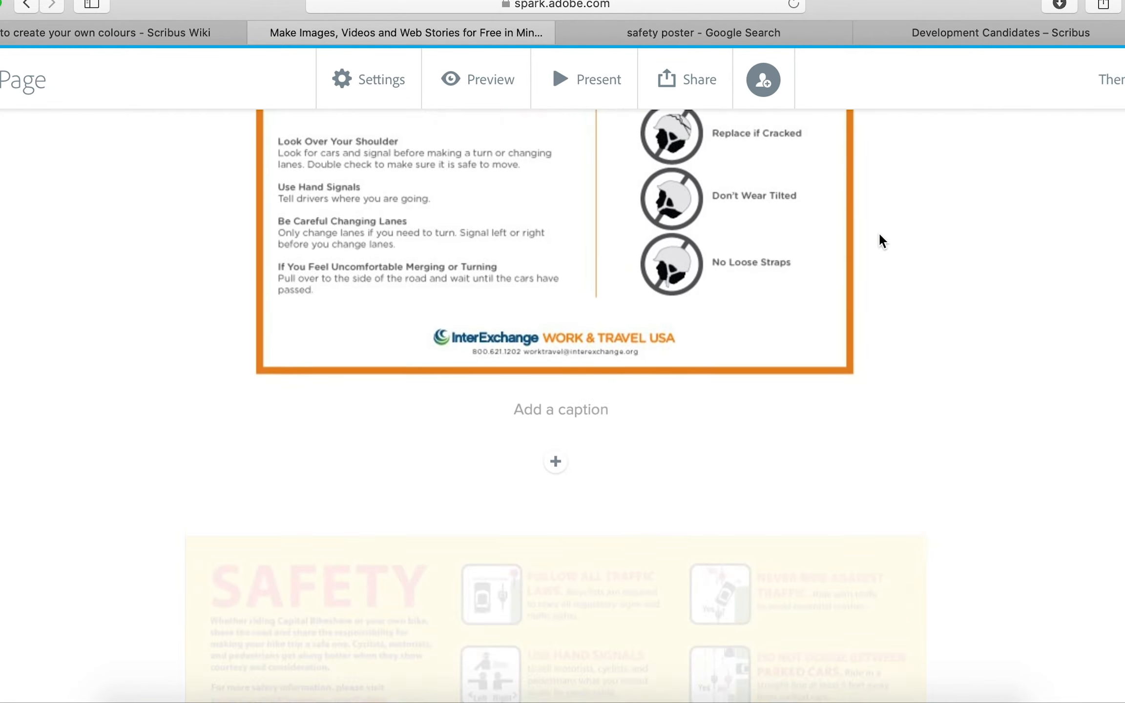
pyautogui.scroll(-12, 880, 235)
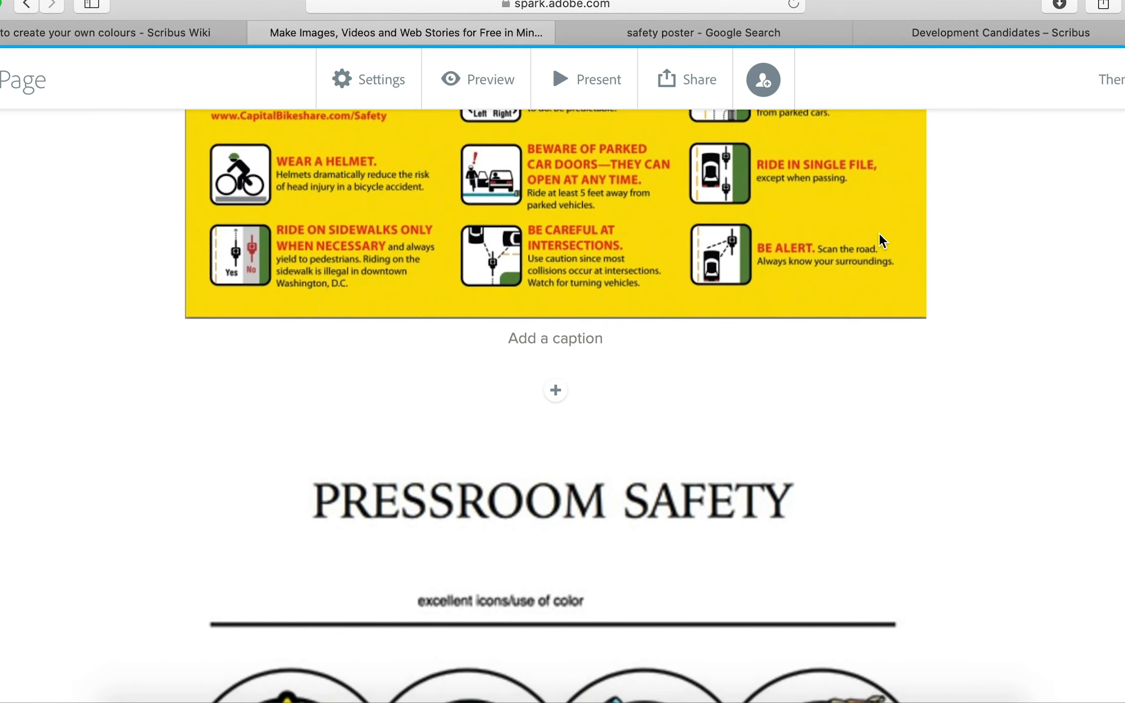
pyautogui.scroll(-8, 879, 233)
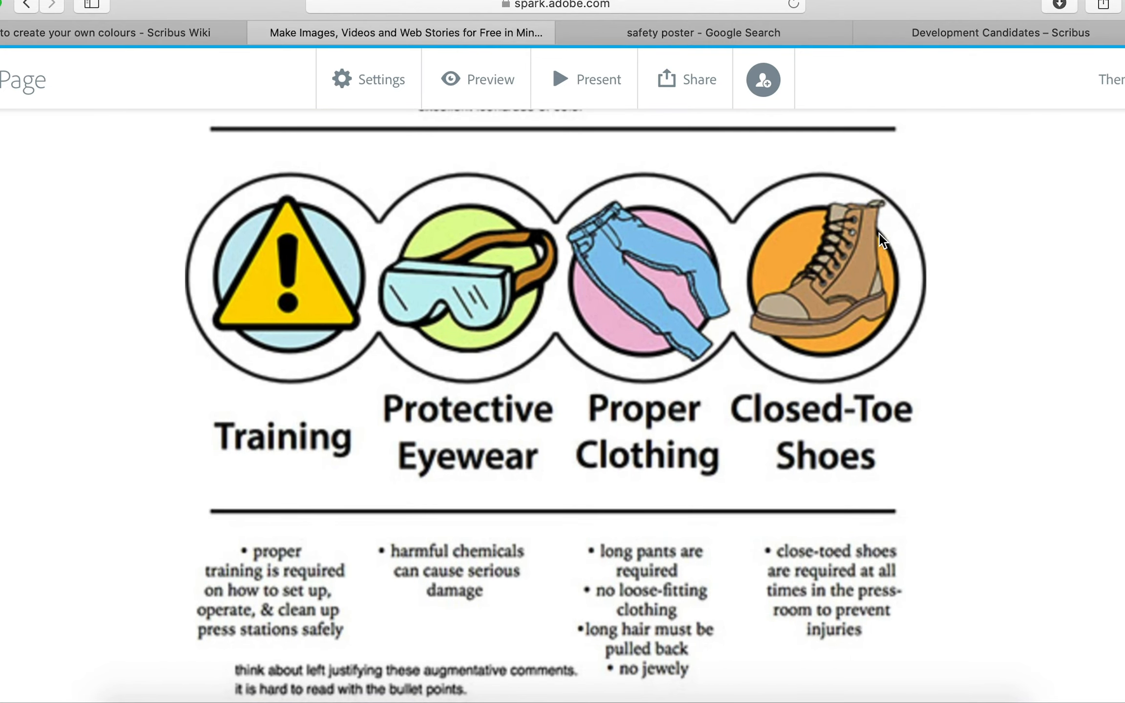
pyautogui.scroll(15, 879, 233)
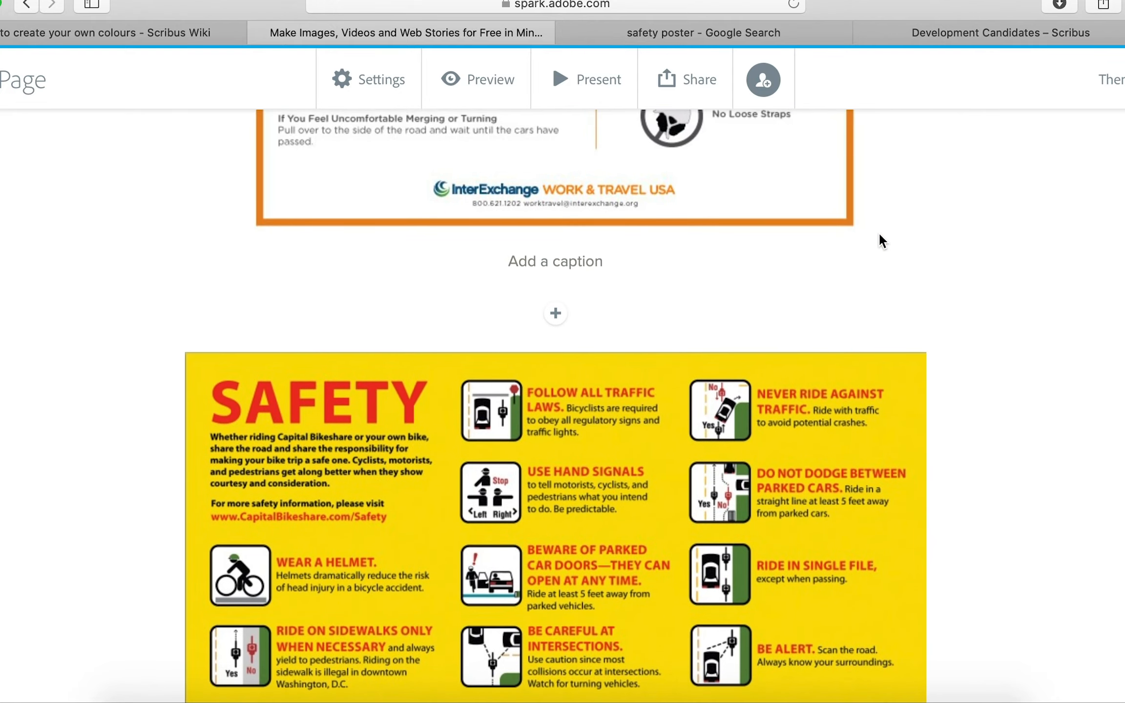
pyautogui.scroll(-12, 880, 234)
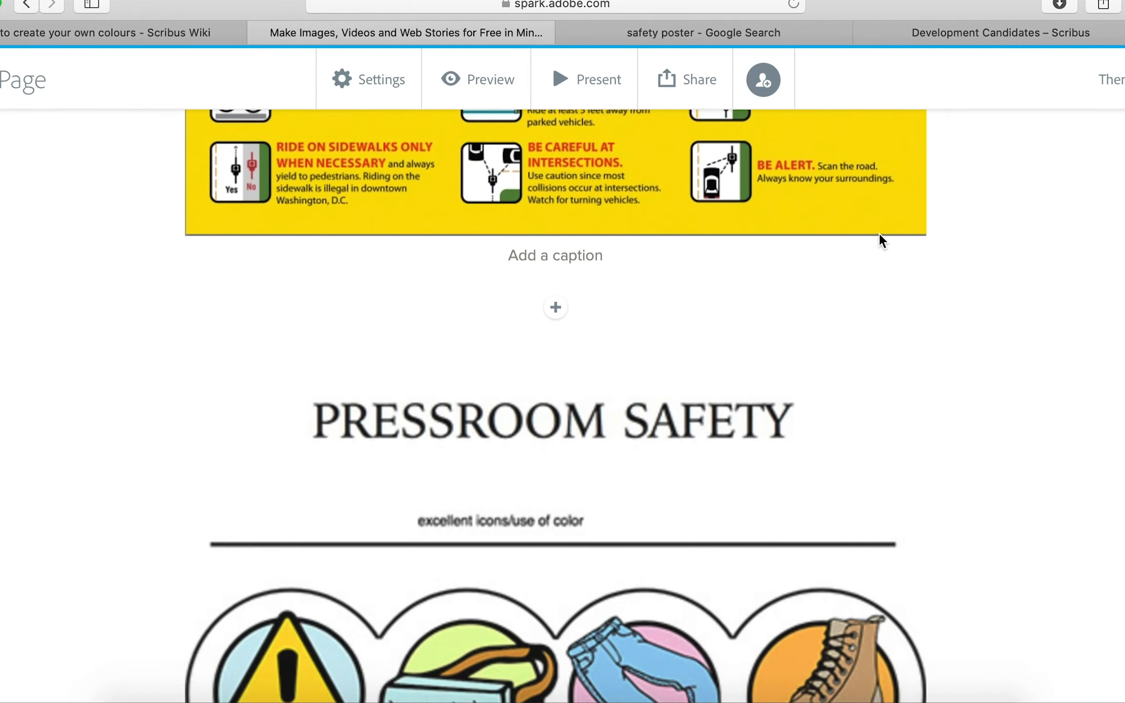
pyautogui.scroll(-15, 879, 240)
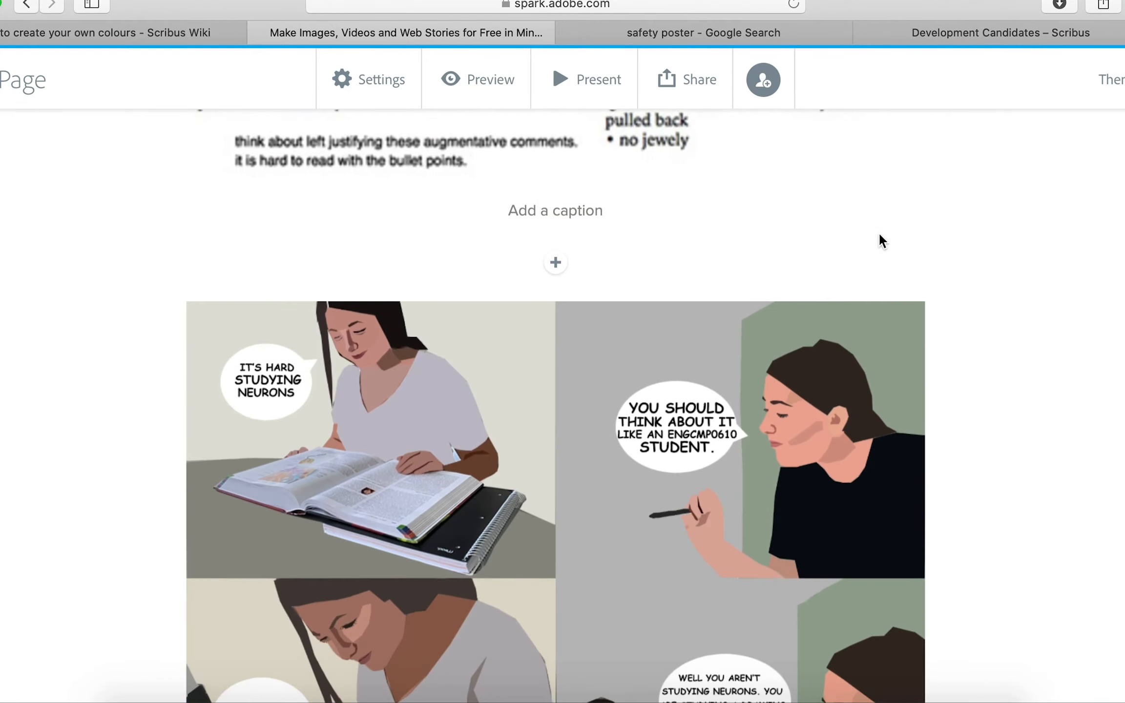
pyautogui.scroll(20, 879, 231)
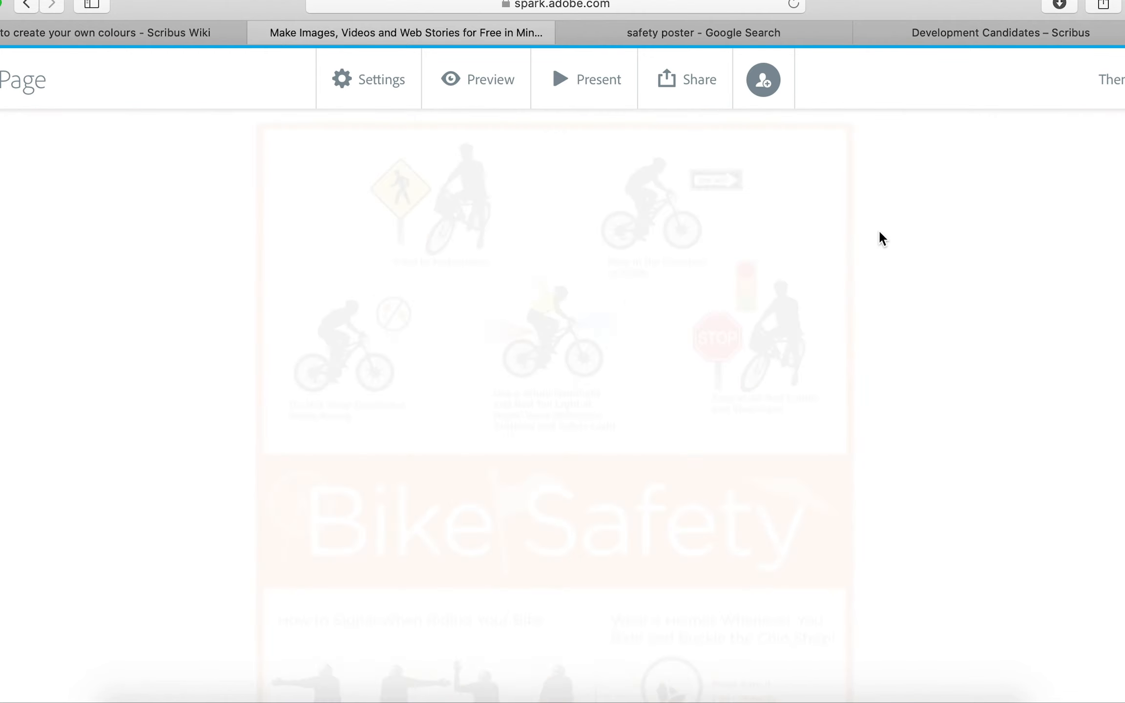
# Look over the neuron-study comic, the bike-themed images with the colour swatches, and the Adobe InDesign tips
pyautogui.scroll(-8, 879, 233)
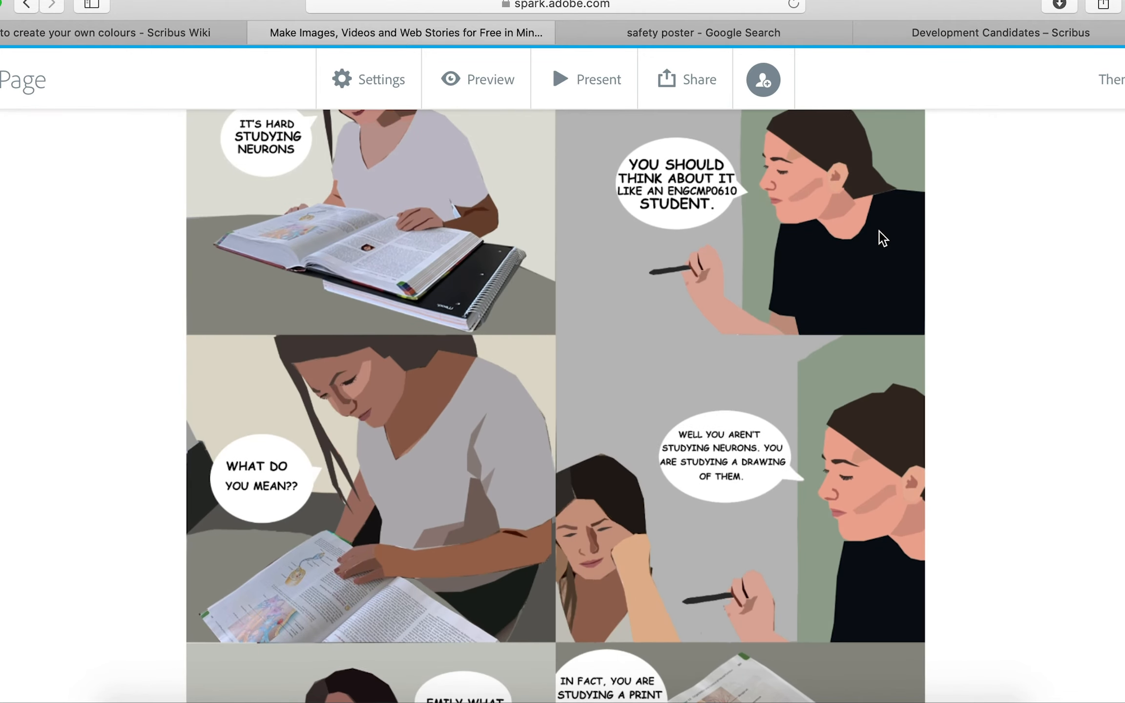
pyautogui.scroll(-10, 879, 231)
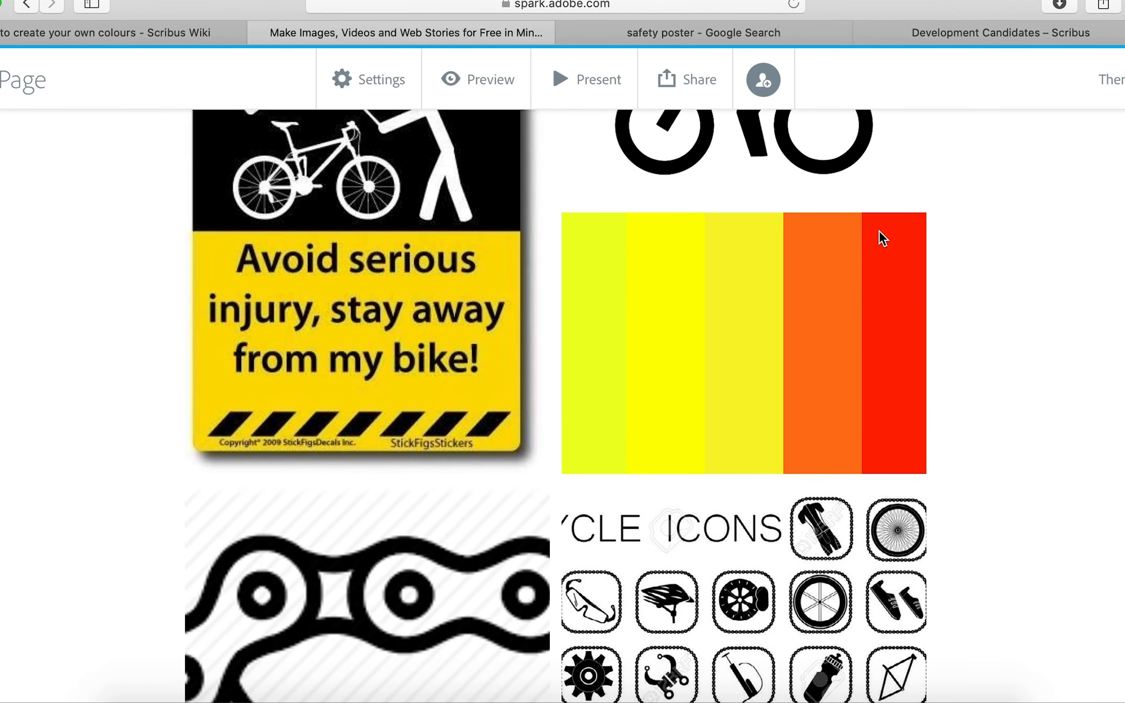
pyautogui.scroll(-10, 879, 231)
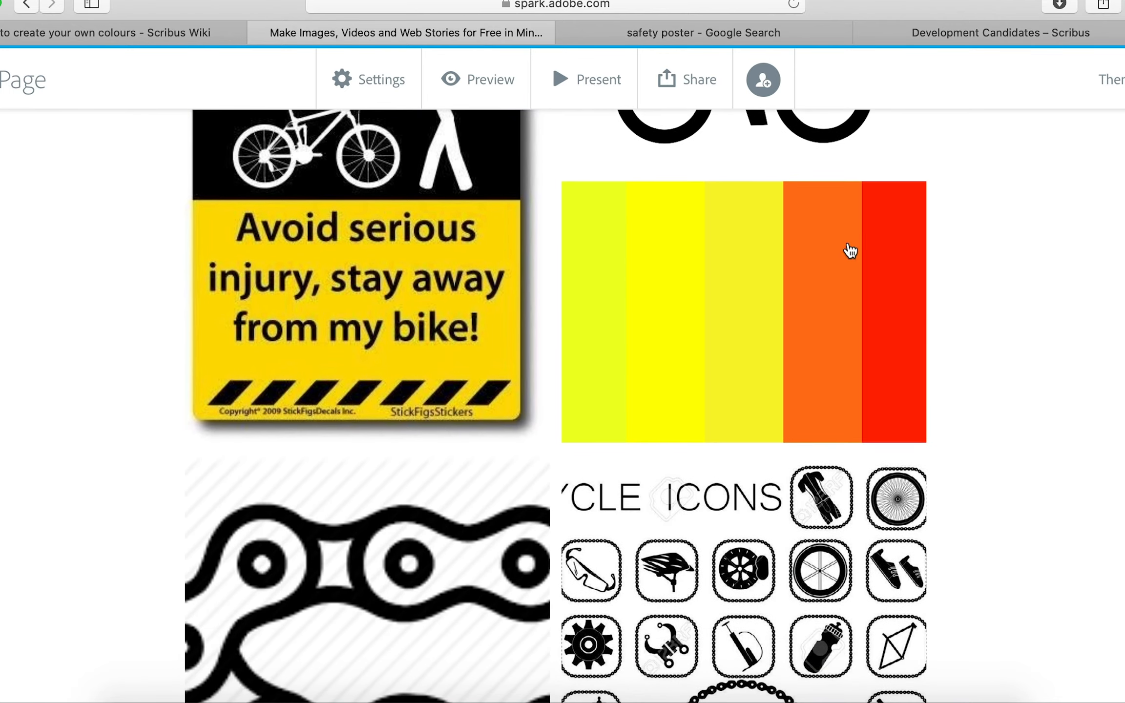
pyautogui.scroll(-15, 821, 284)
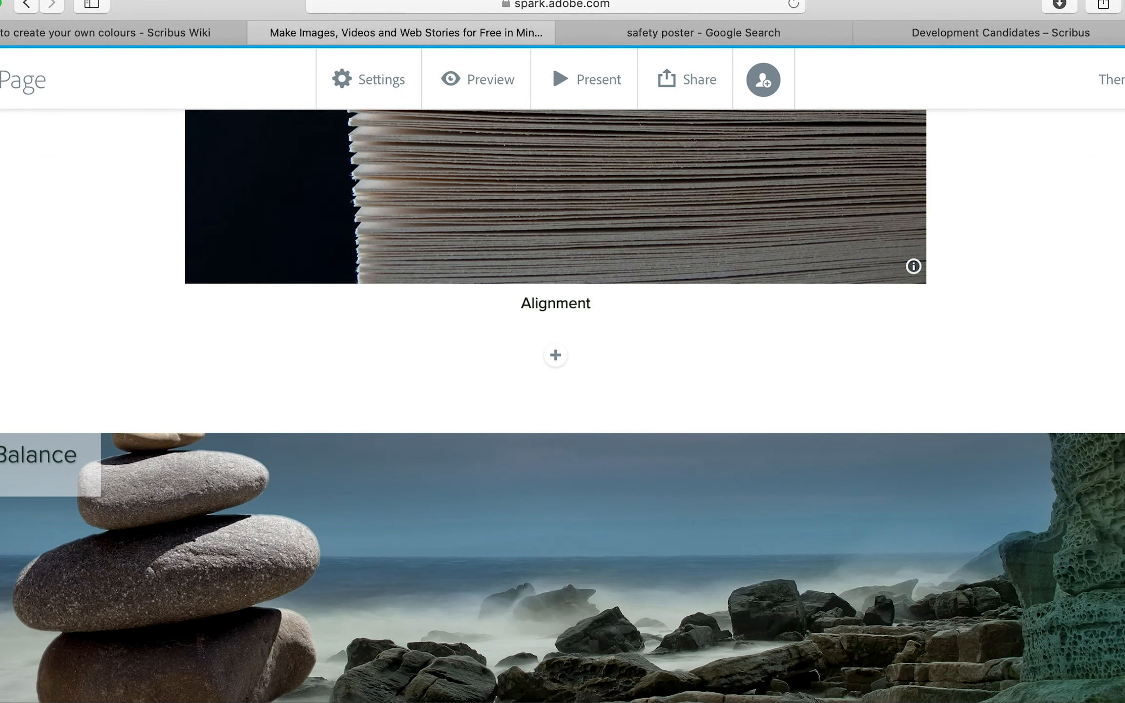
pyautogui.scroll(-15, 555, 405)
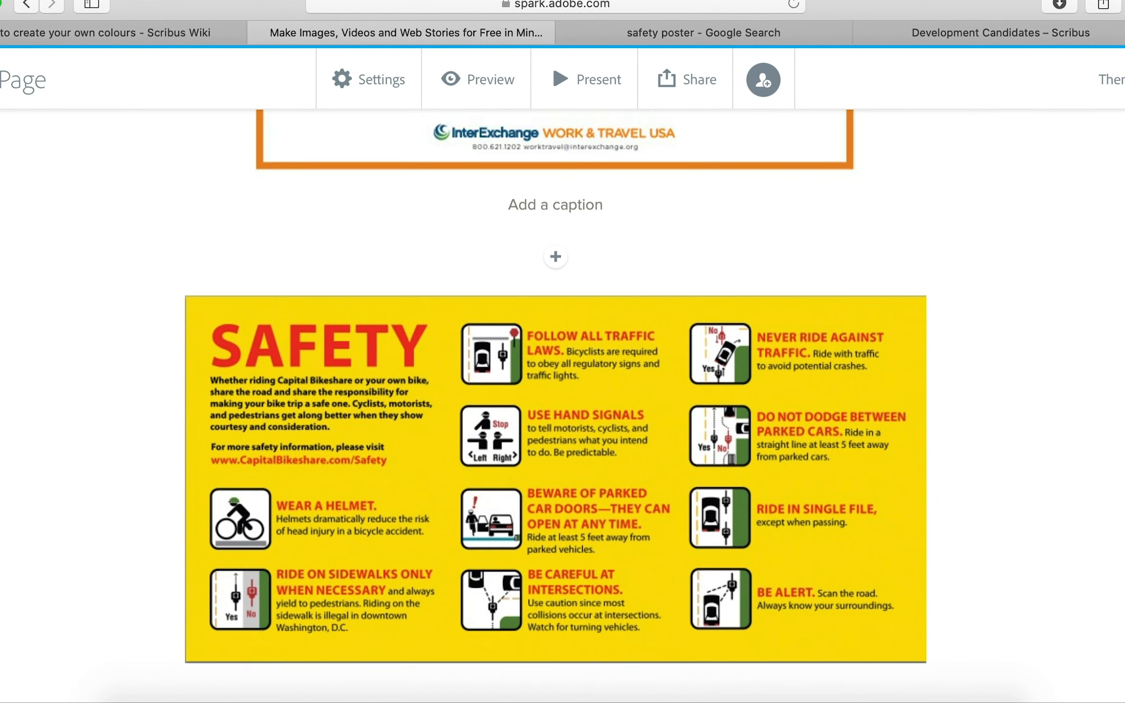
pyautogui.scroll(-8, 555, 406)
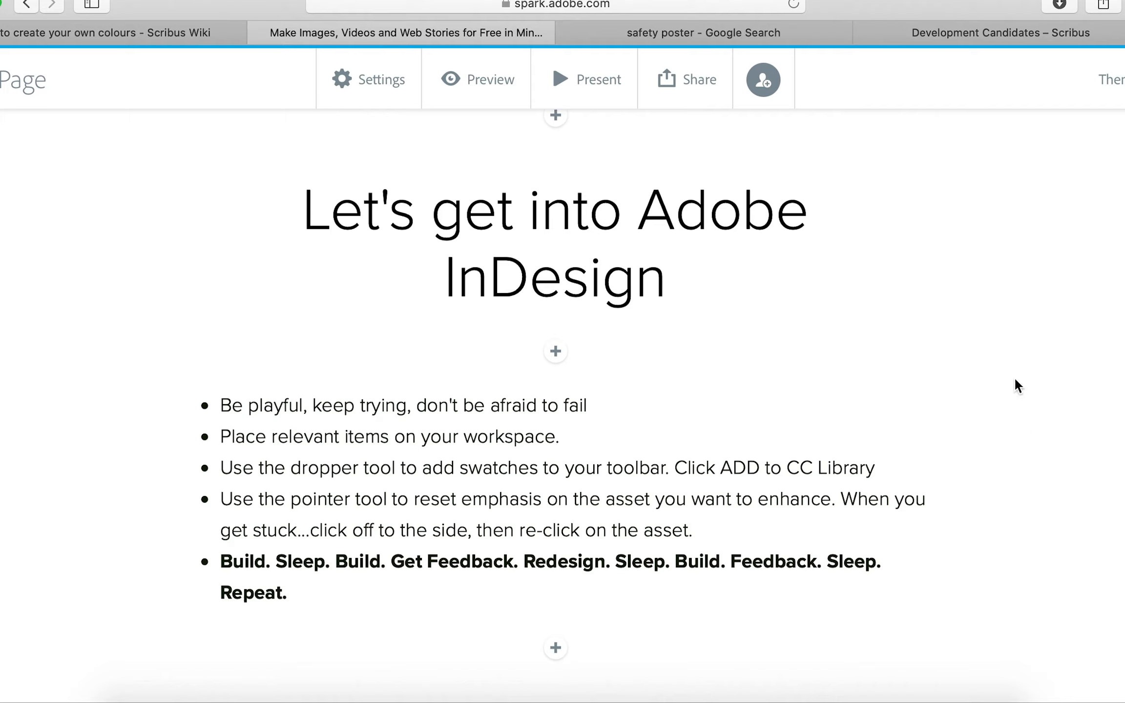
# Switch to the Google image results for "safety poster" and browse the poster designs for layout and colour ideas
pyautogui.click(687, 37)
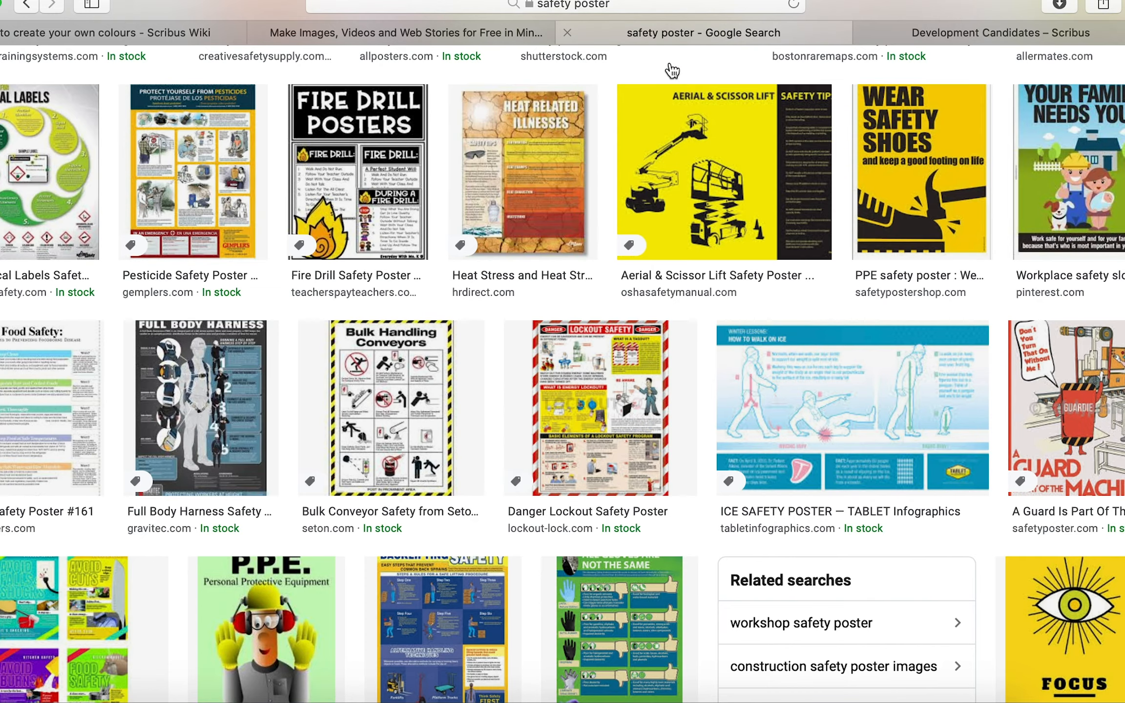
pyautogui.scroll(15, 595, 253)
pyautogui.scroll(5, 595, 253)
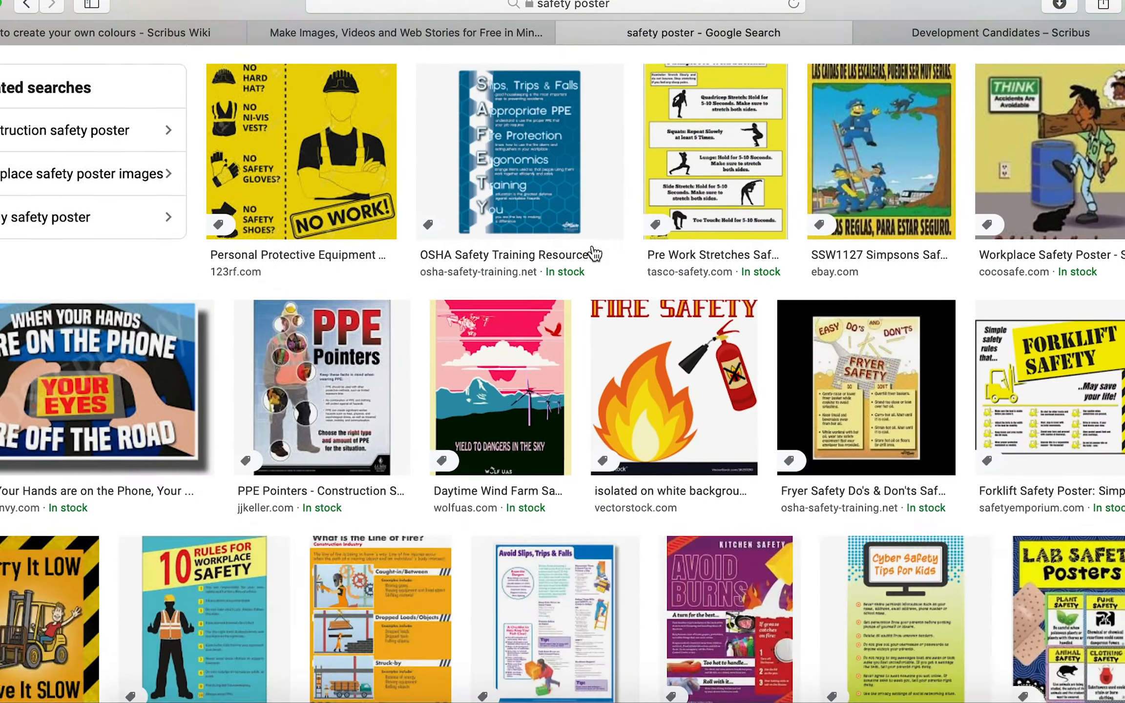
pyautogui.scroll(-14, 595, 253)
pyautogui.scroll(-4, 615, 191)
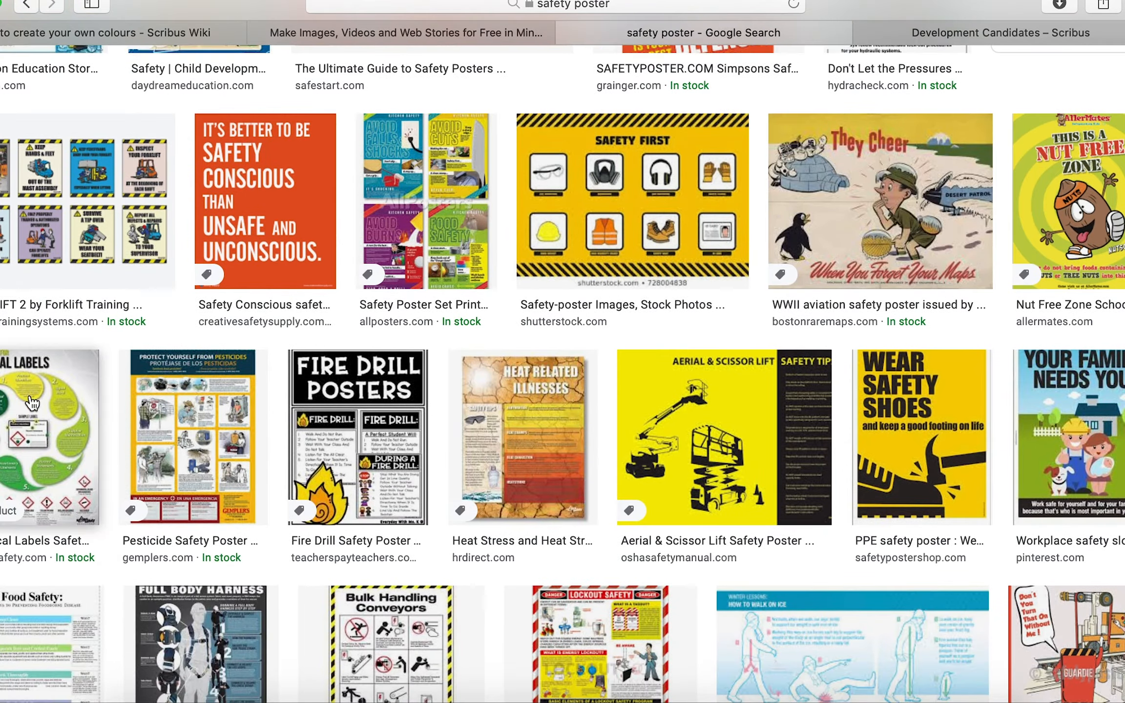
pyautogui.scroll(-10, 495, 371)
pyautogui.scroll(15, 501, 374)
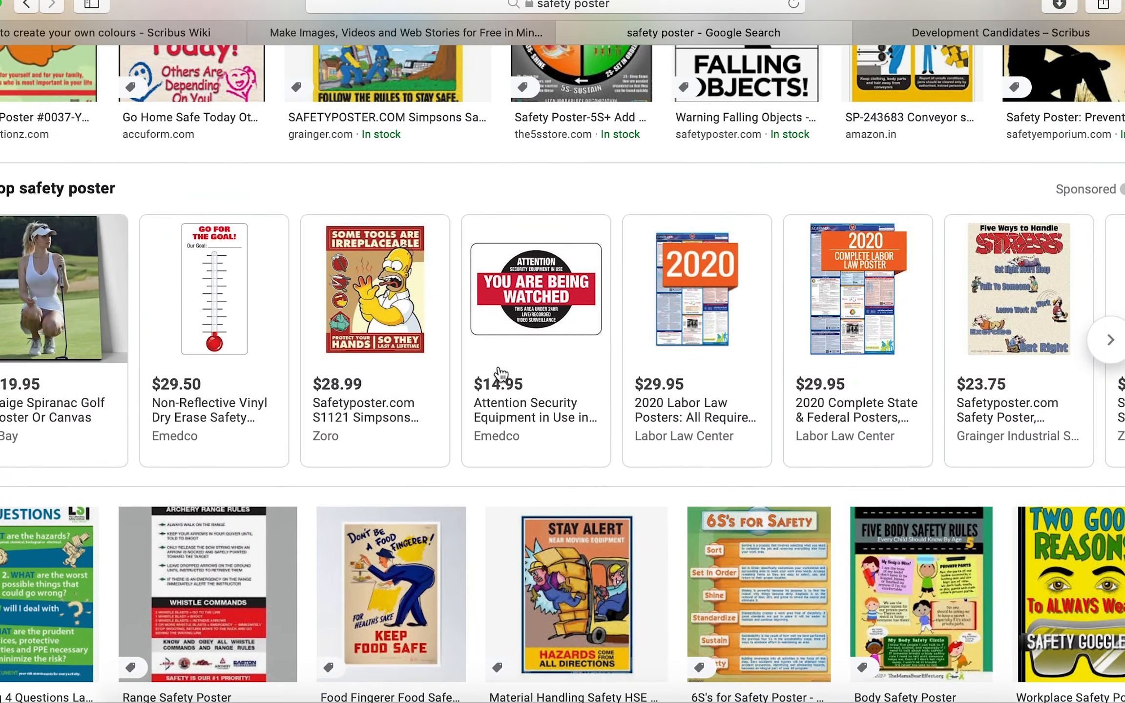
pyautogui.scroll(8, 500, 388)
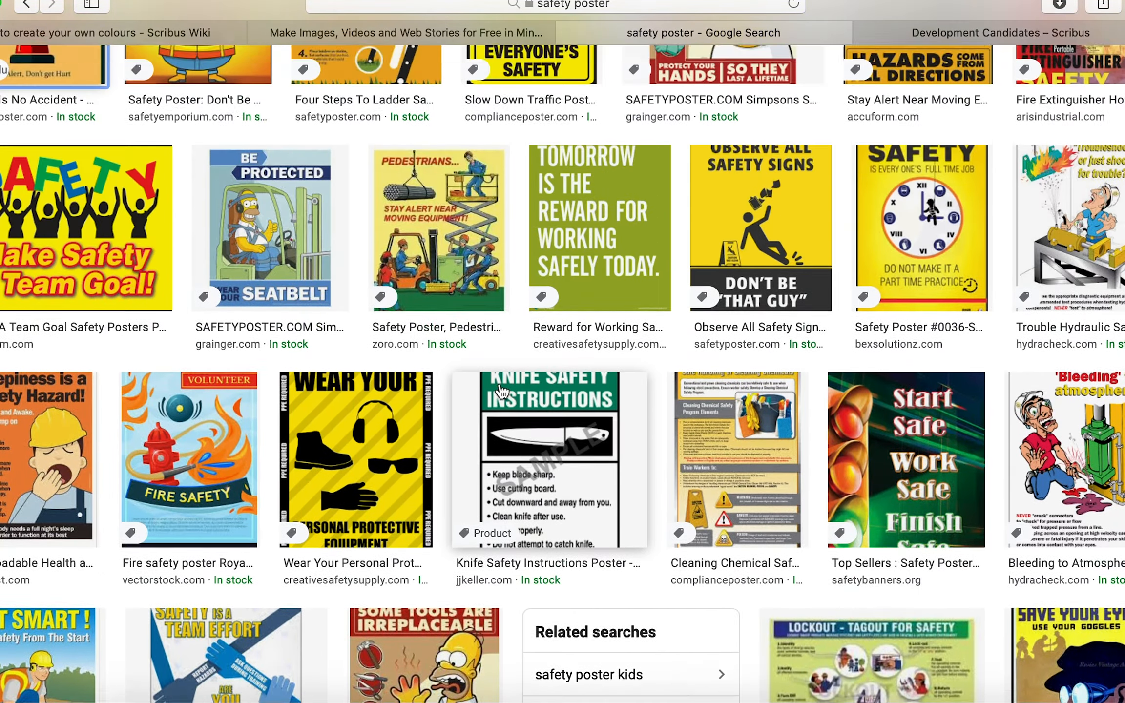
pyautogui.scroll(-13, 502, 391)
pyautogui.scroll(-15, 502, 390)
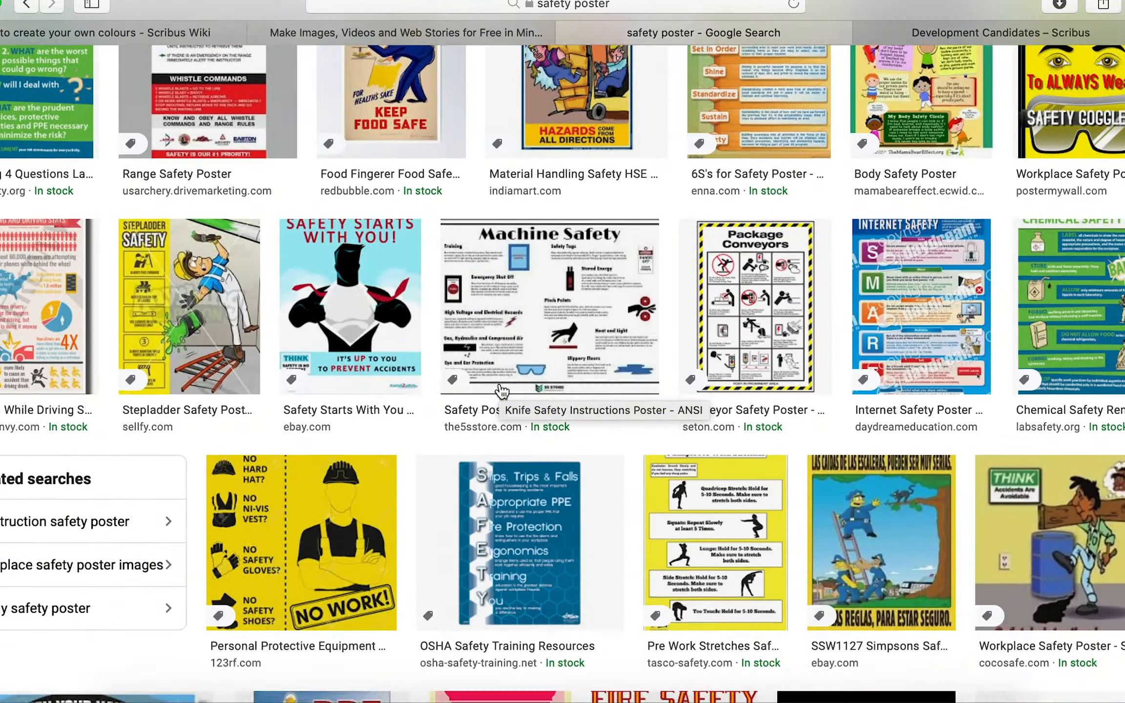
pyautogui.scroll(-15, 501, 391)
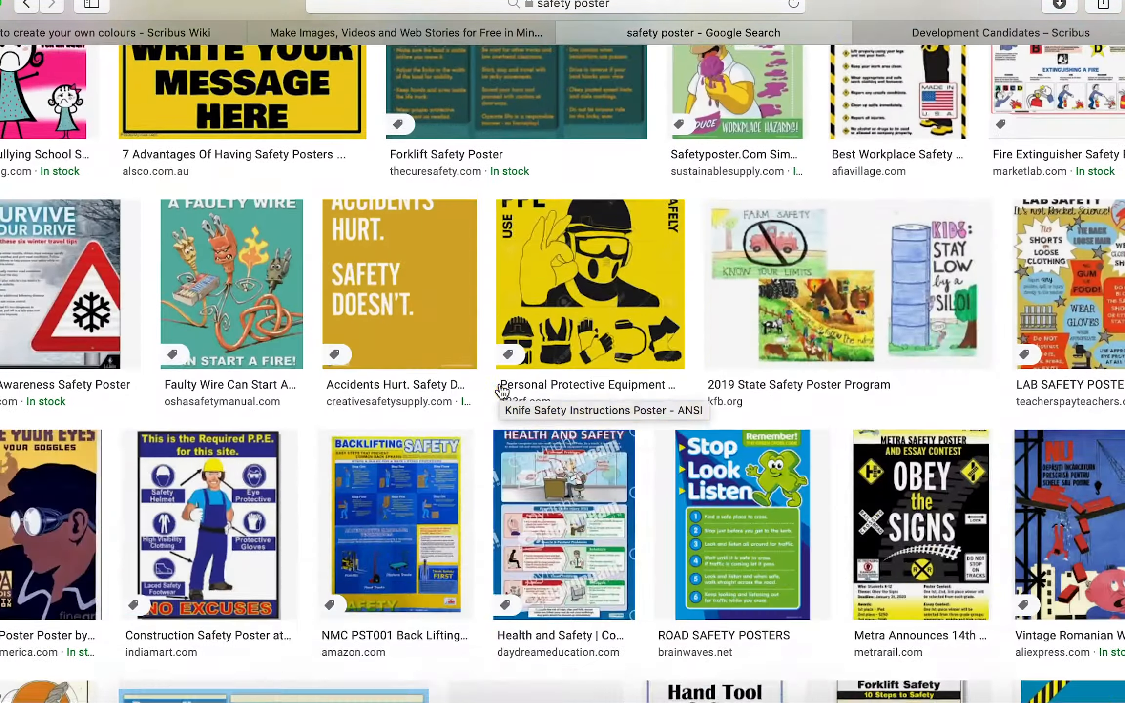
pyautogui.scroll(-2, 501, 391)
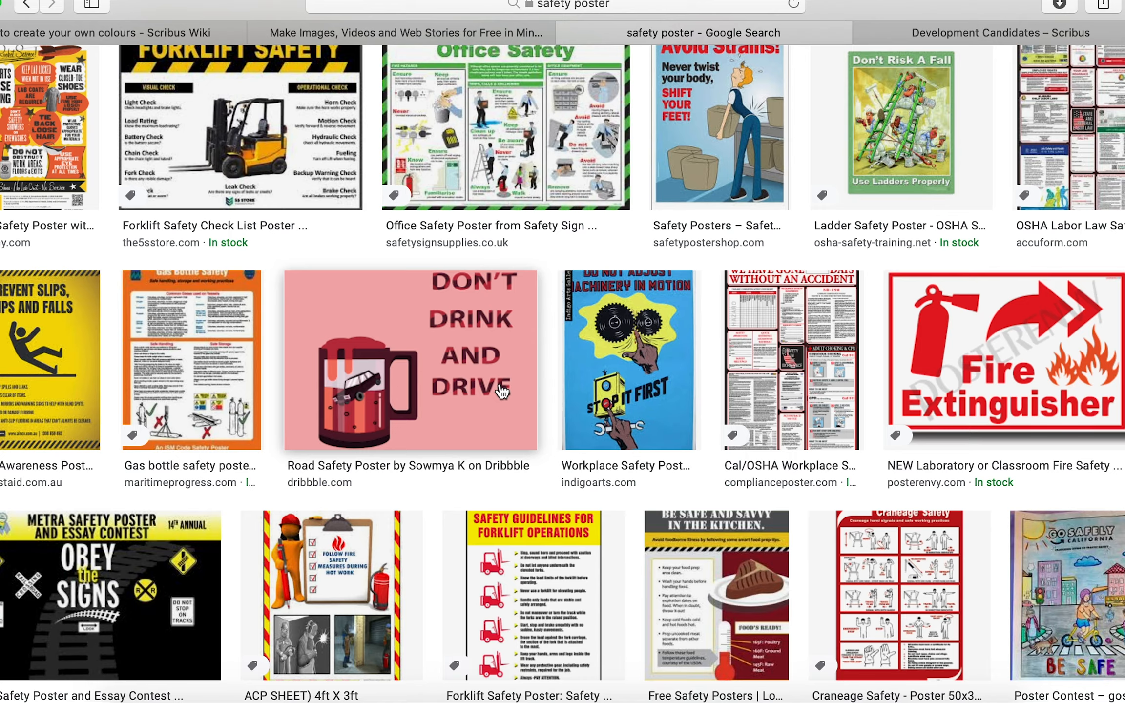
pyautogui.scroll(-20, 502, 391)
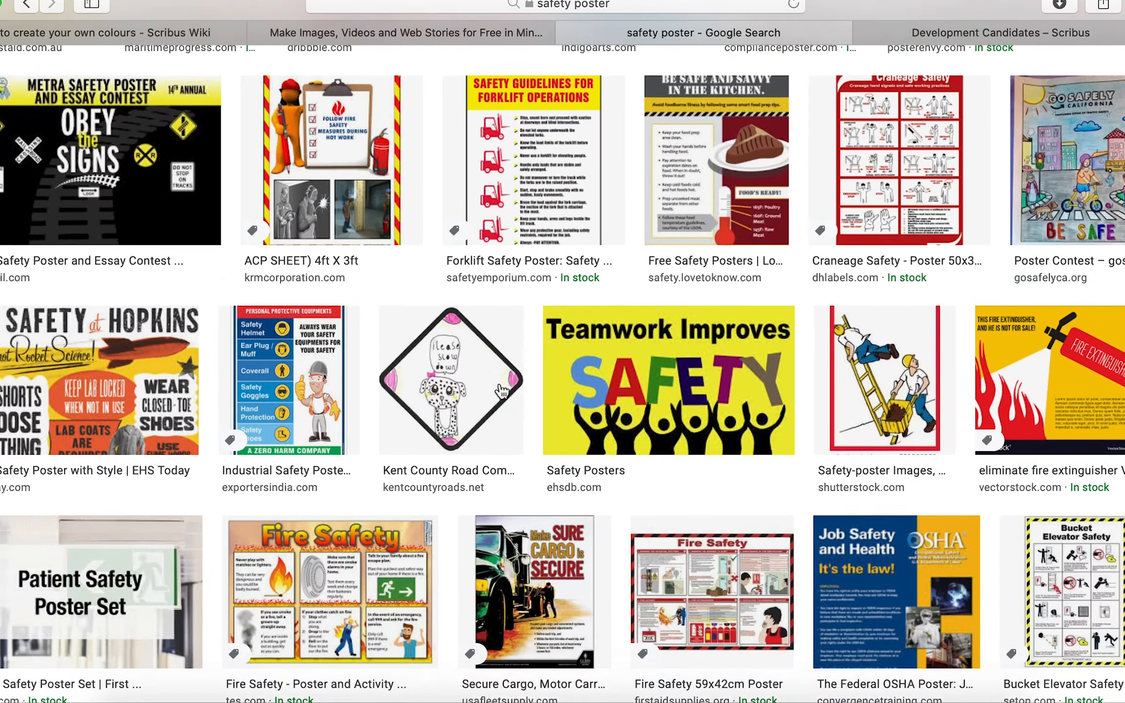
pyautogui.scroll(-2, 501, 391)
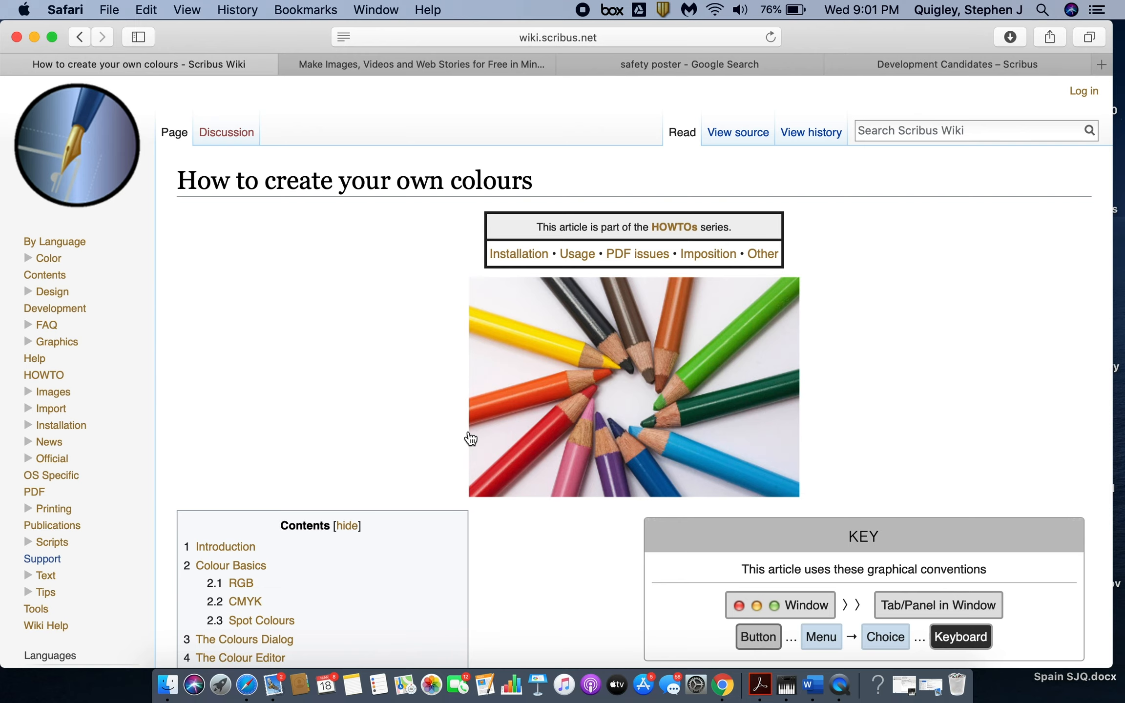
# Look over the opening of the Scribus Wiki article "How to create your own colours"
pyautogui.scroll(-5, 467, 437)
pyautogui.scroll(5, 468, 437)
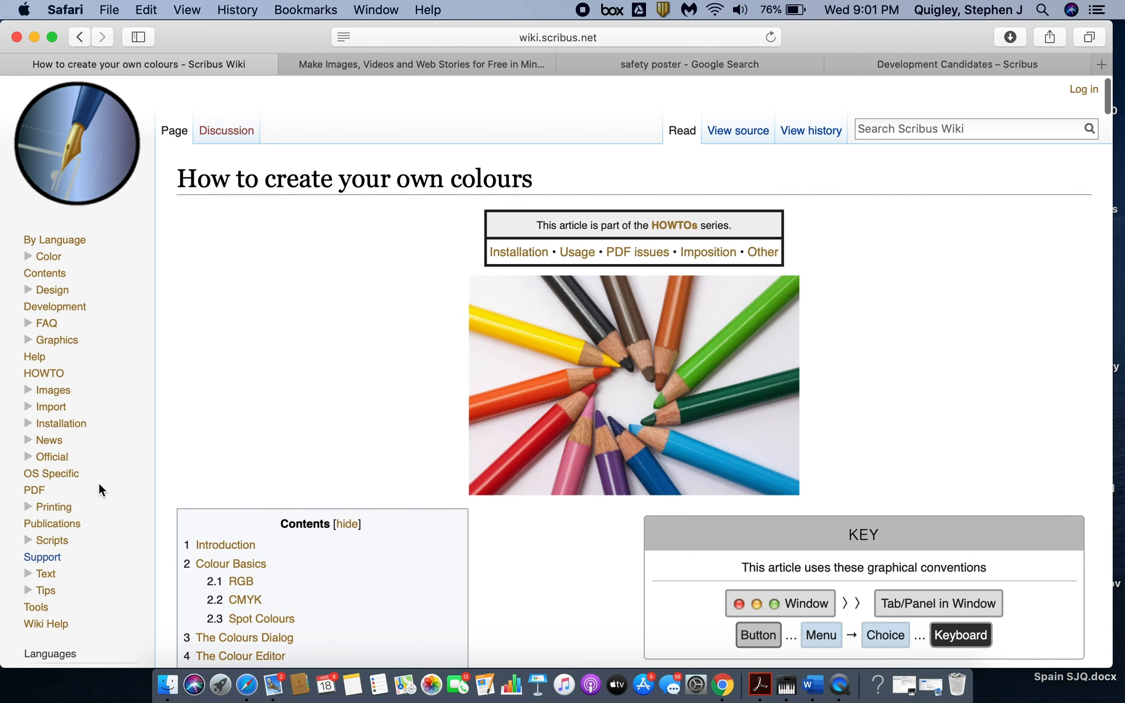
pyautogui.scroll(-5, 339, 563)
pyautogui.scroll(5, 371, 488)
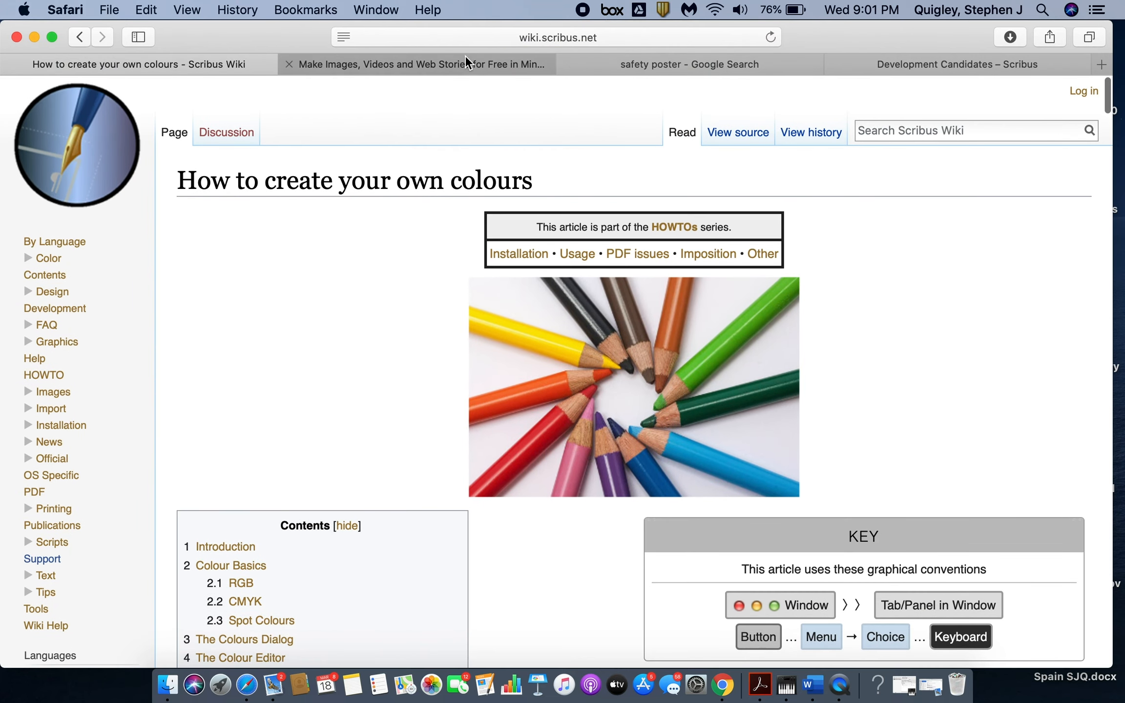
# Go to the Development Candidates page of the Scribus website and view its list of 1.5.x downloads
pyautogui.click(465, 55)
pyautogui.click(684, 60)
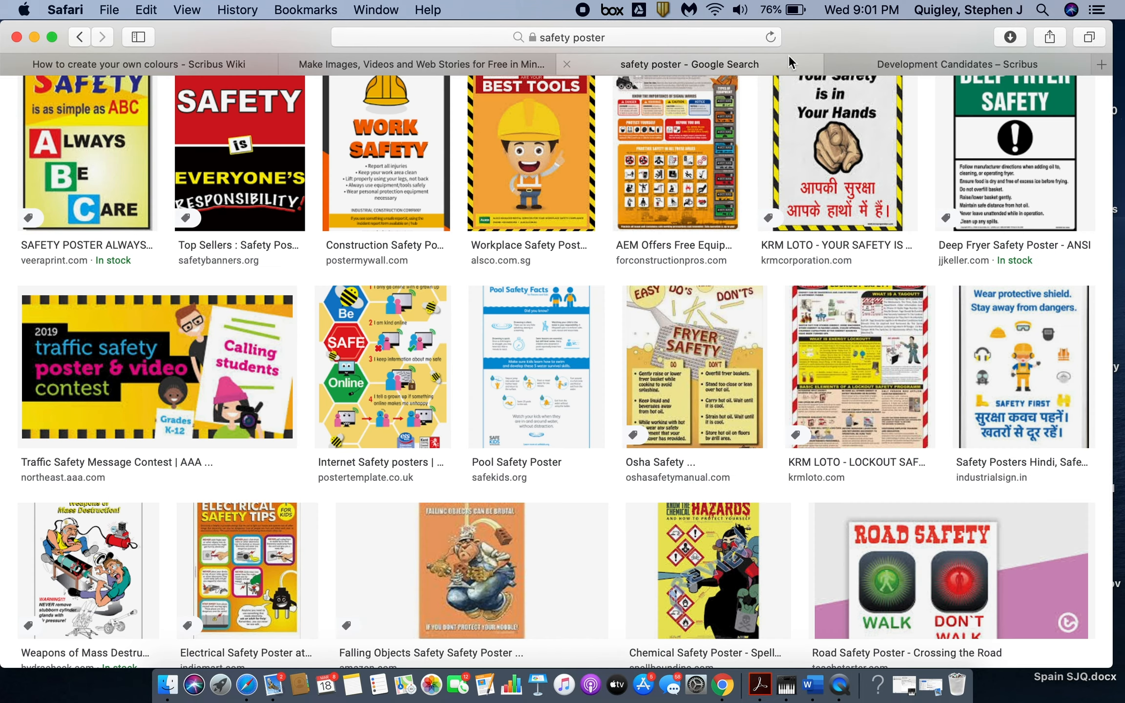
pyautogui.click(861, 59)
pyautogui.scroll(5, 565, 218)
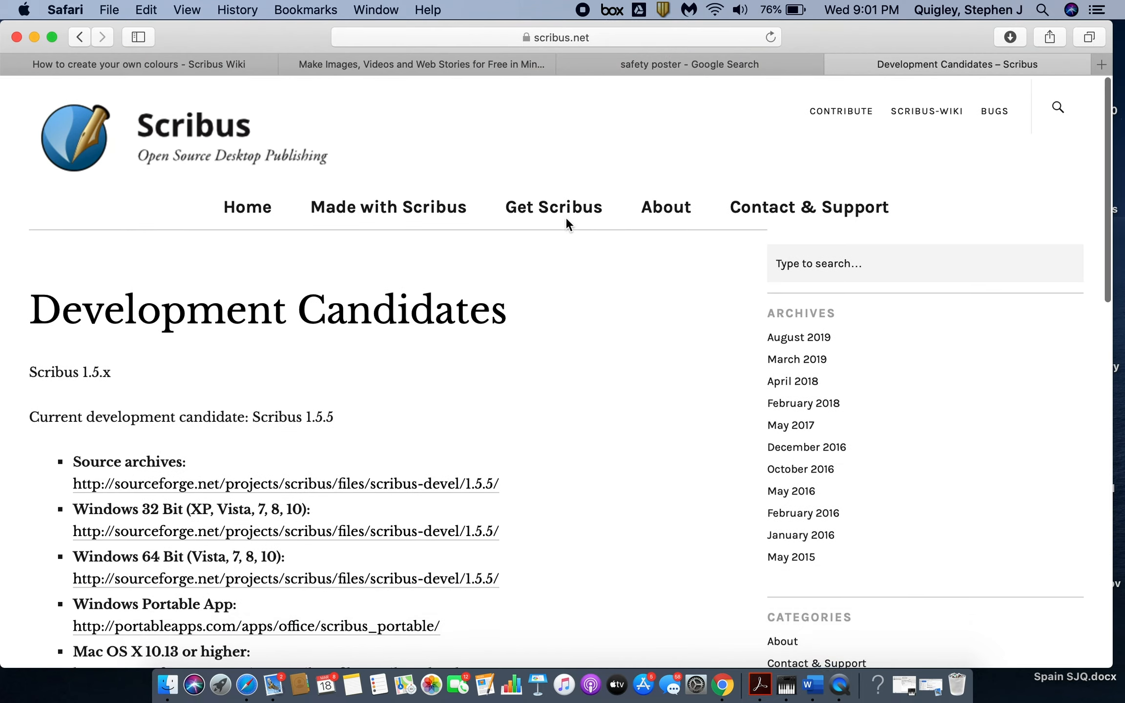
# Go from the Scribus homepage through the Get Scribus page to the development branch downloads and look over the Scribus 1.5.5 links
pyautogui.click(166, 137)
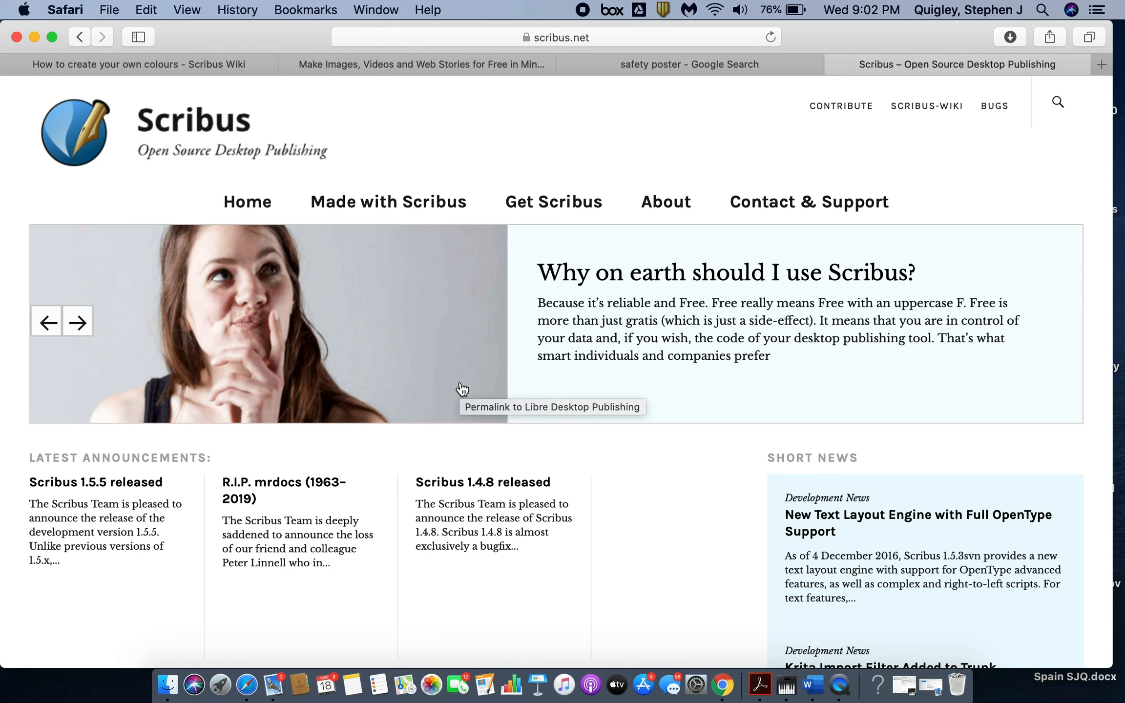
pyautogui.click(591, 201)
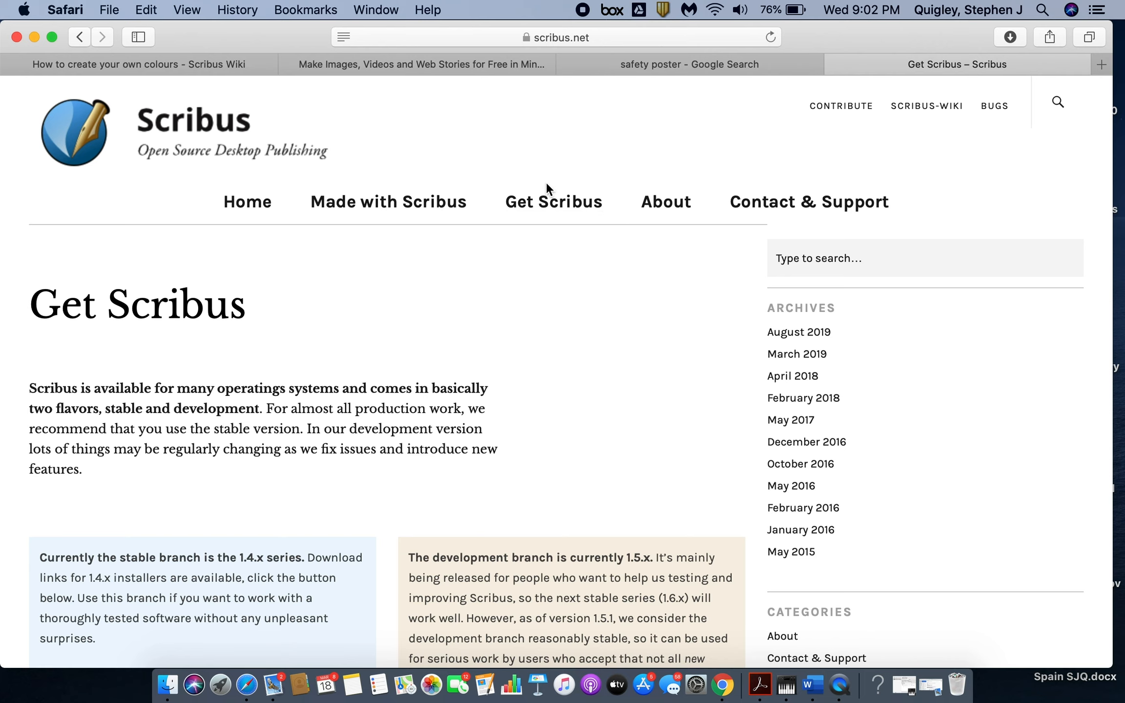
pyautogui.click(548, 202)
pyautogui.scroll(-3, 280, 418)
pyautogui.scroll(-1, 280, 419)
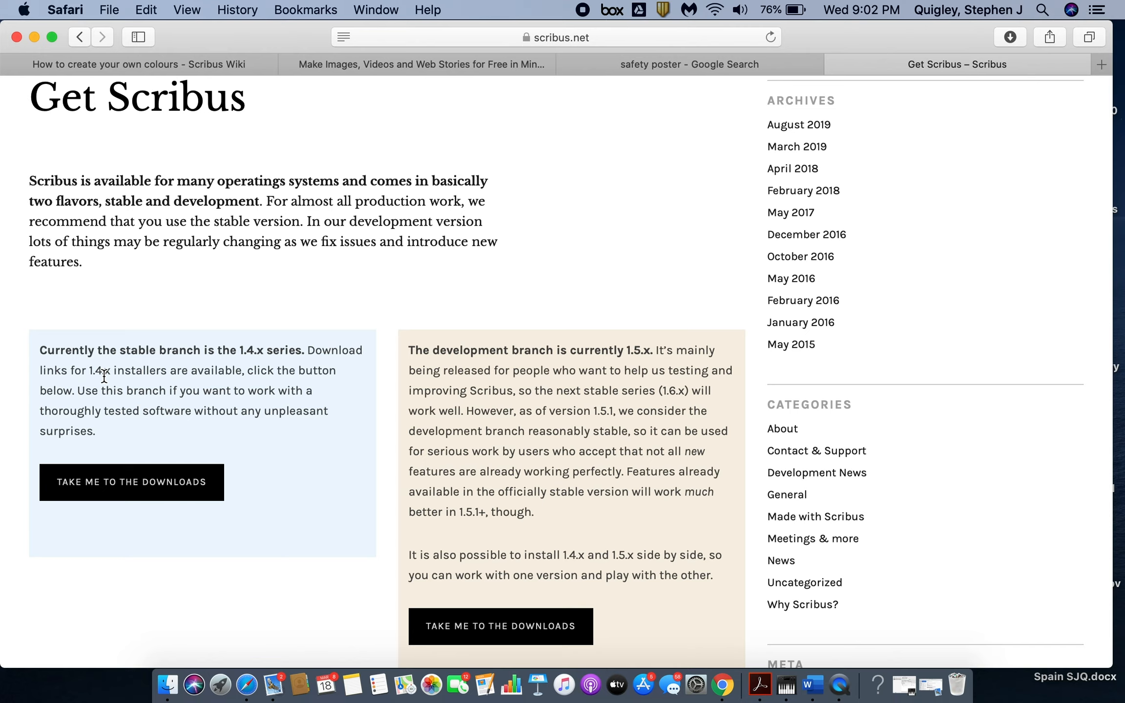
pyautogui.click(545, 631)
pyautogui.scroll(-5, 415, 552)
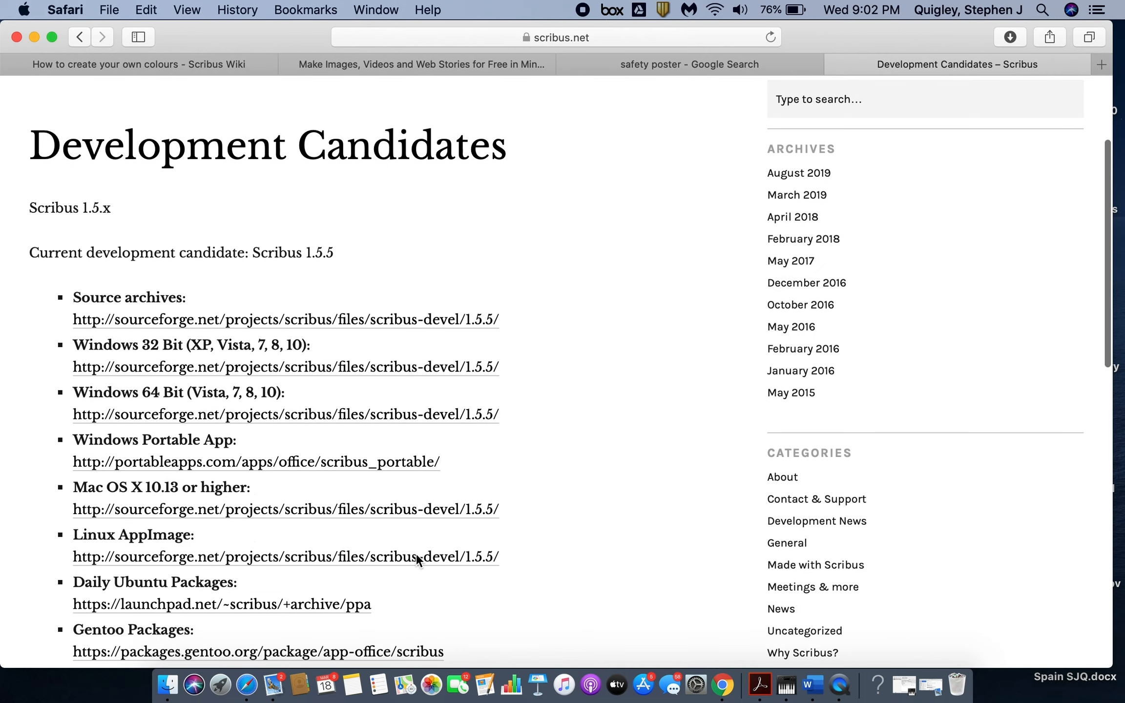
pyautogui.scroll(-2, 211, 419)
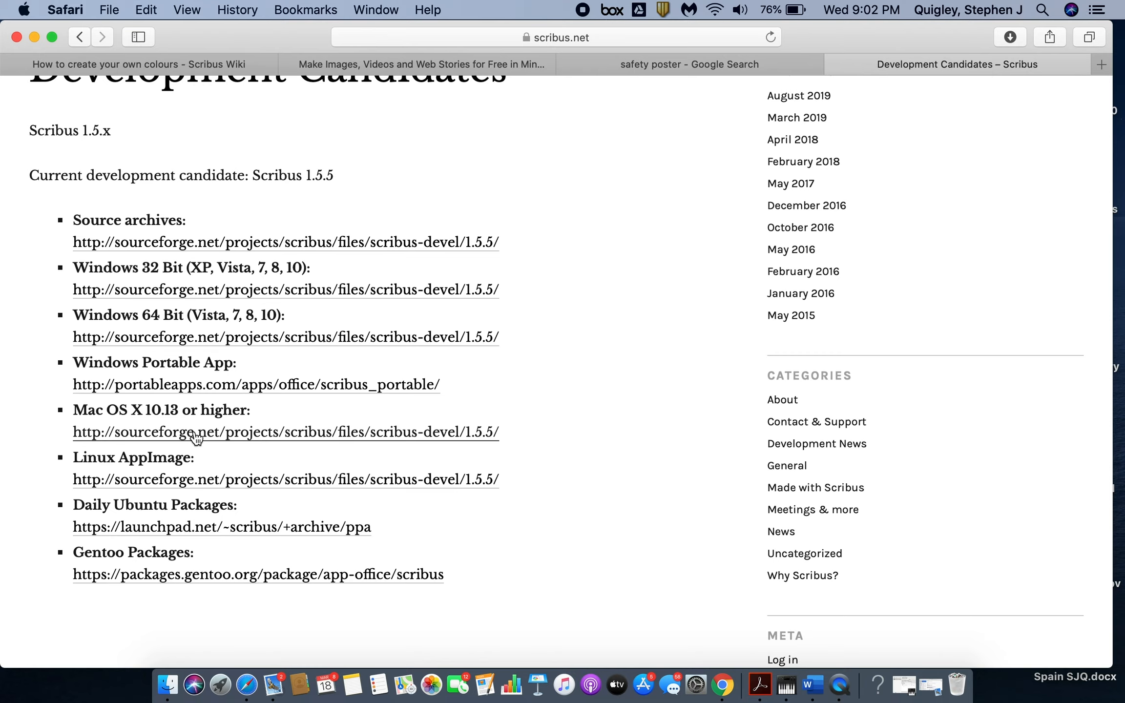
# Launch Scribus and create a new single-page document with a width of 11.5 in and a height of 15 in
pyautogui.click(222, 685)
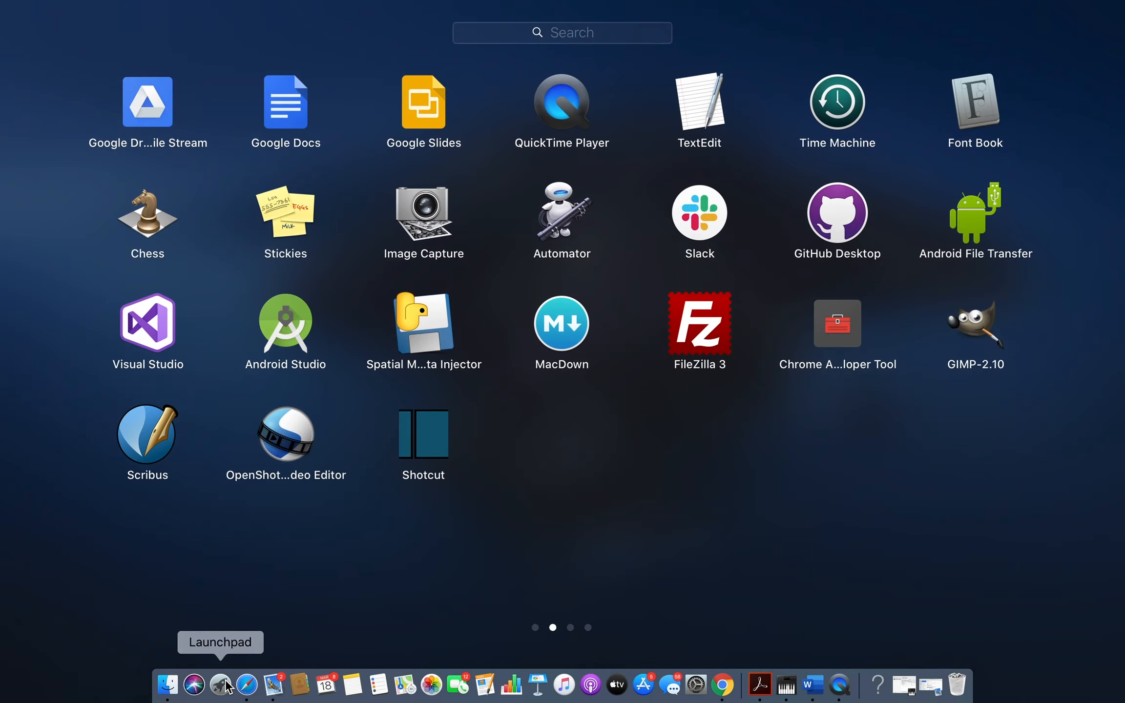
pyautogui.click(150, 441)
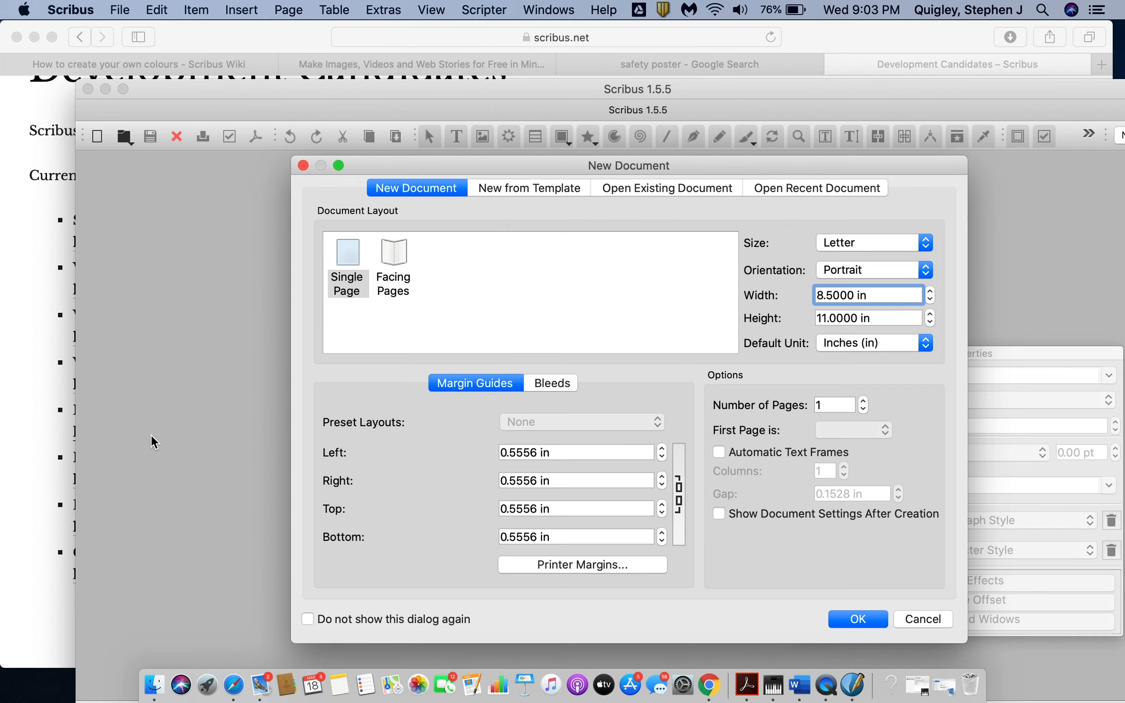
pyautogui.doubleClick(821, 294)
pyautogui.write('11')
pyautogui.click(826, 318)
pyautogui.press('BackSpace')
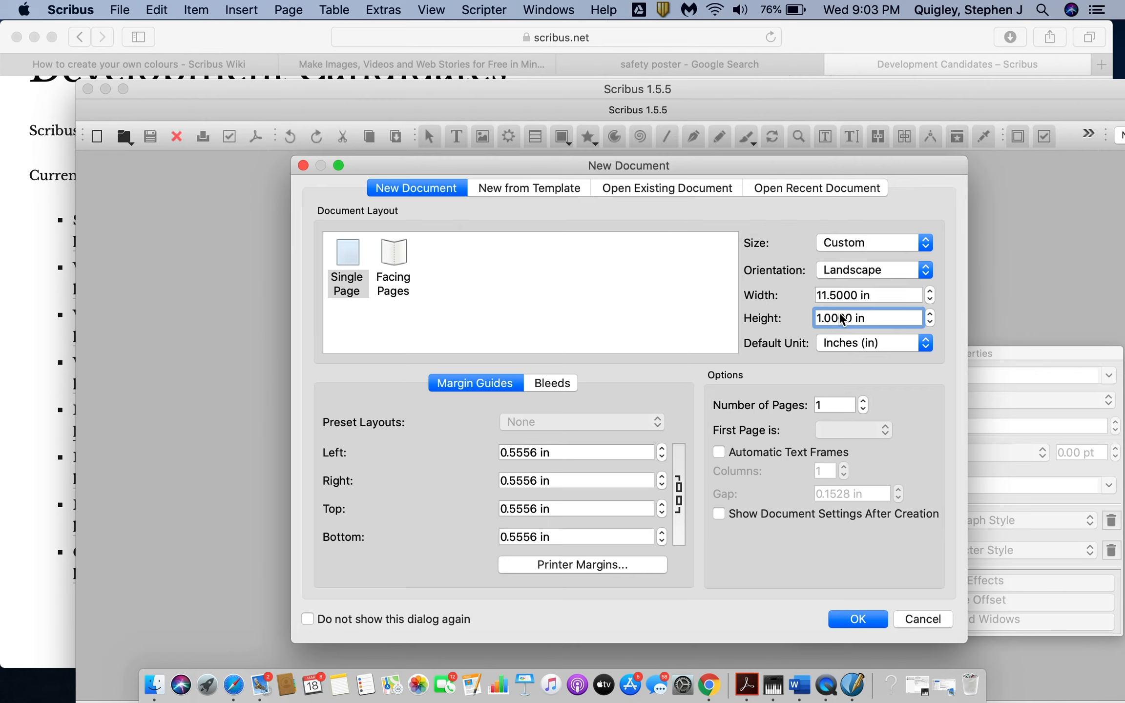
pyautogui.write('5')
pyautogui.click(847, 618)
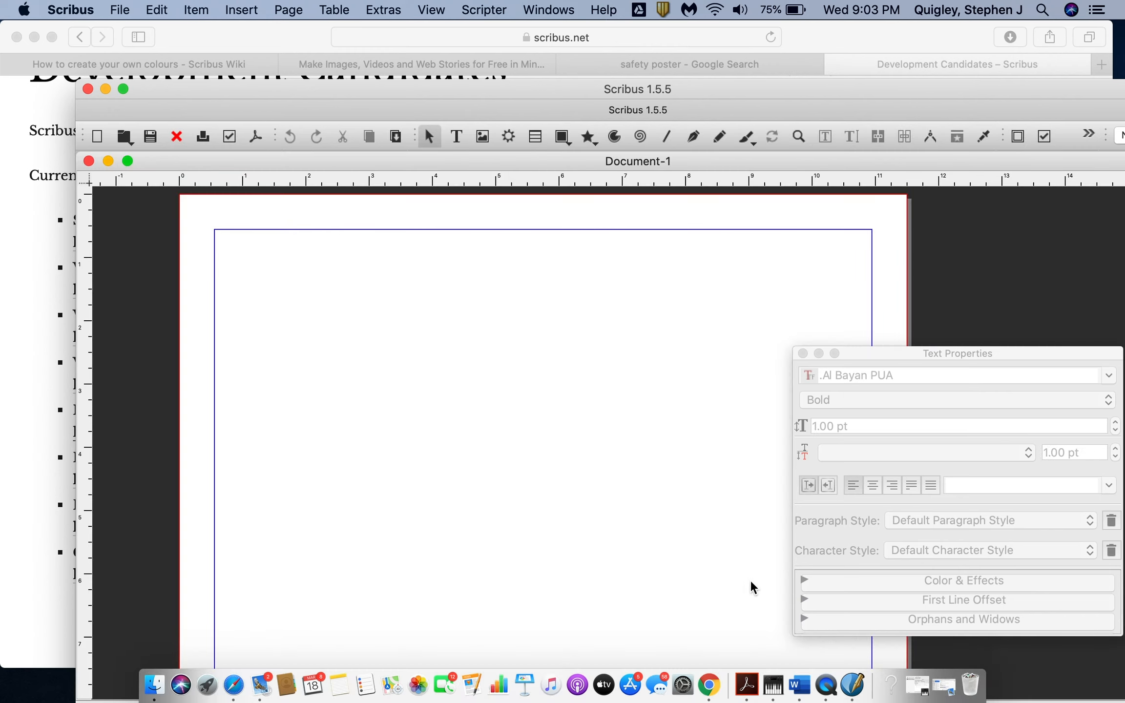
# Enlarge the main Scribus window to fill the screen and zoom out to 50% to show the whole page
pyautogui.scroll(-10, 644, 450)
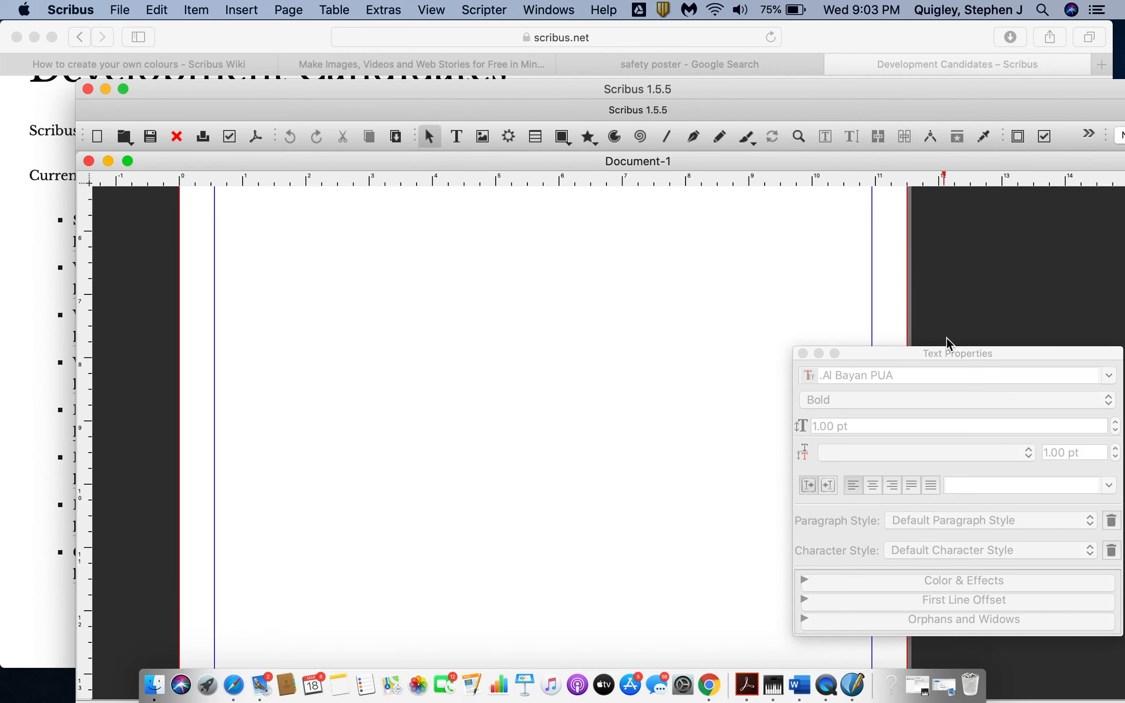
pyautogui.moveTo(939, 356); pyautogui.dragTo(941, 386)
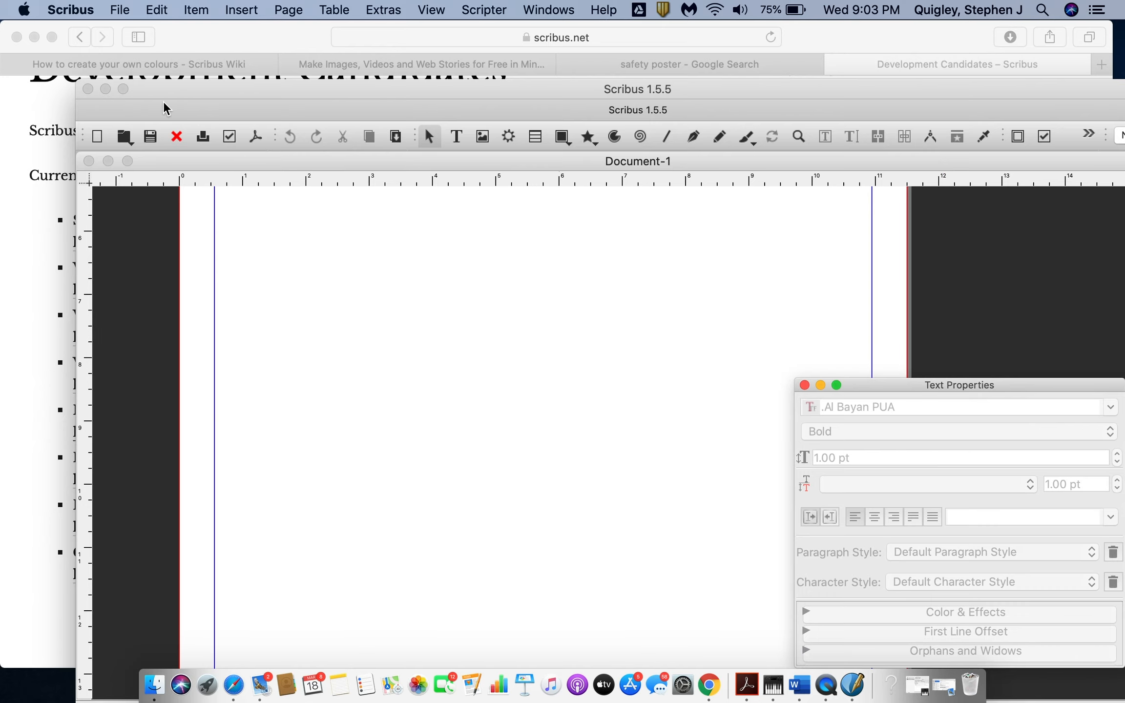
pyautogui.doubleClick(148, 89)
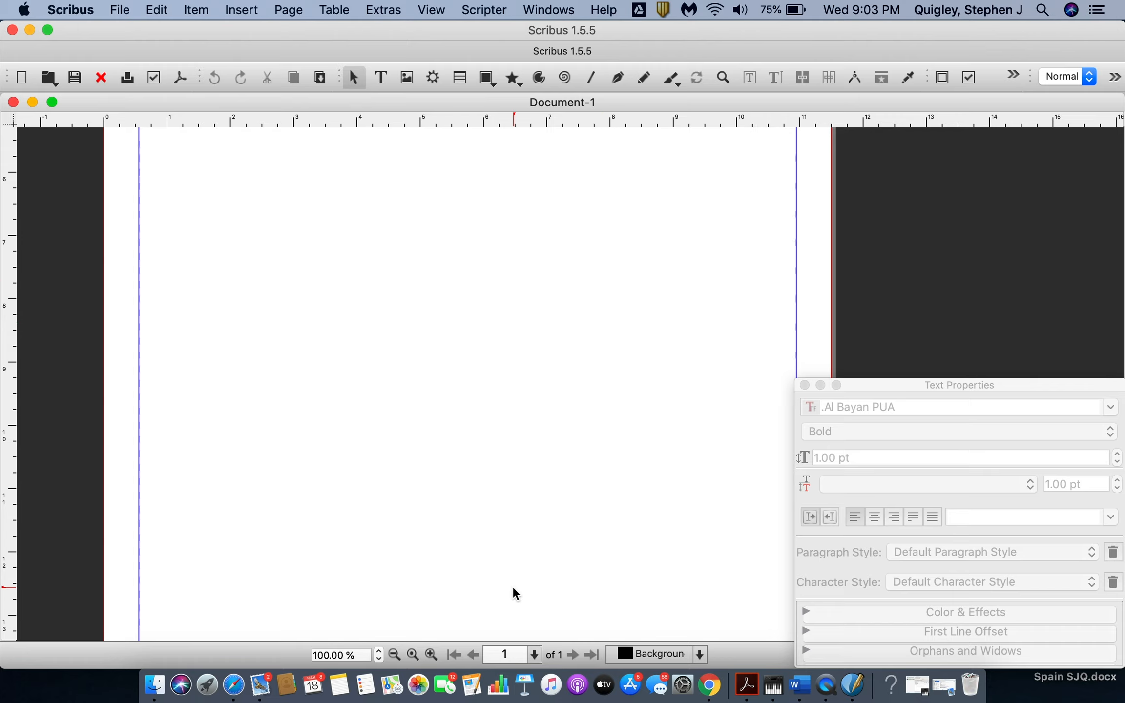
pyautogui.click(379, 659)
pyautogui.click(379, 659)
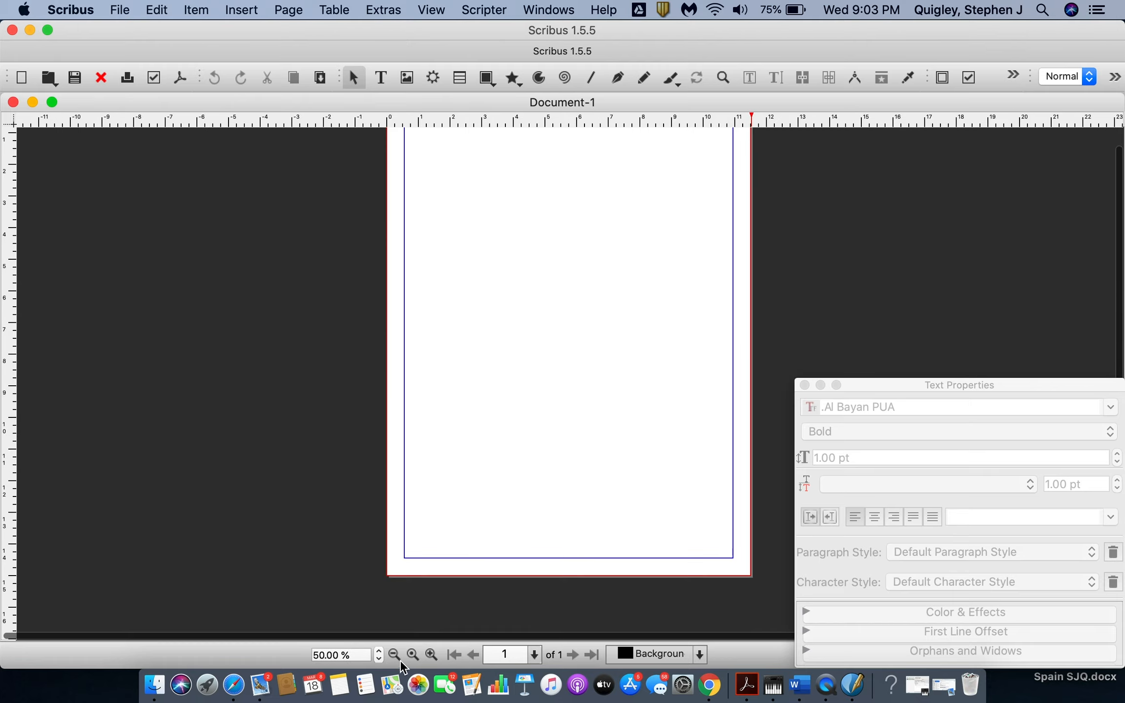
pyautogui.scroll(-1, 443, 482)
pyautogui.scroll(1, 443, 482)
pyautogui.hscroll(-1, 443, 483)
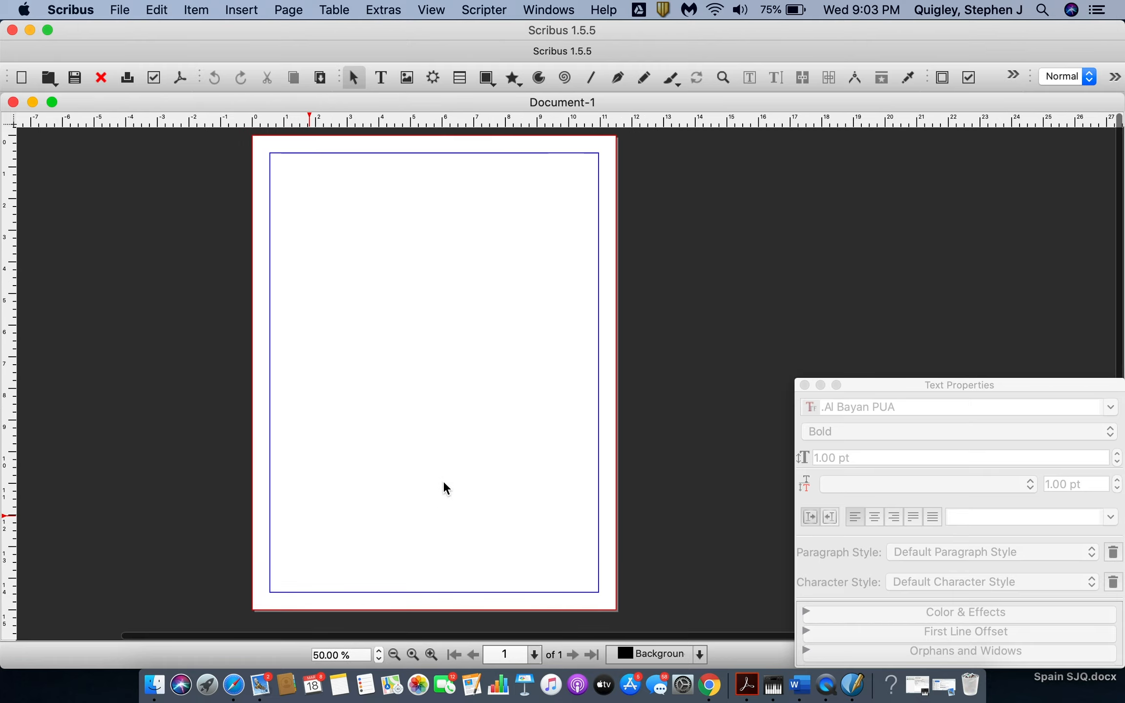
# Show the Properties palette, make it taller and place it above the Text Properties palette
pyautogui.moveTo(902, 387); pyautogui.dragTo(917, 375)
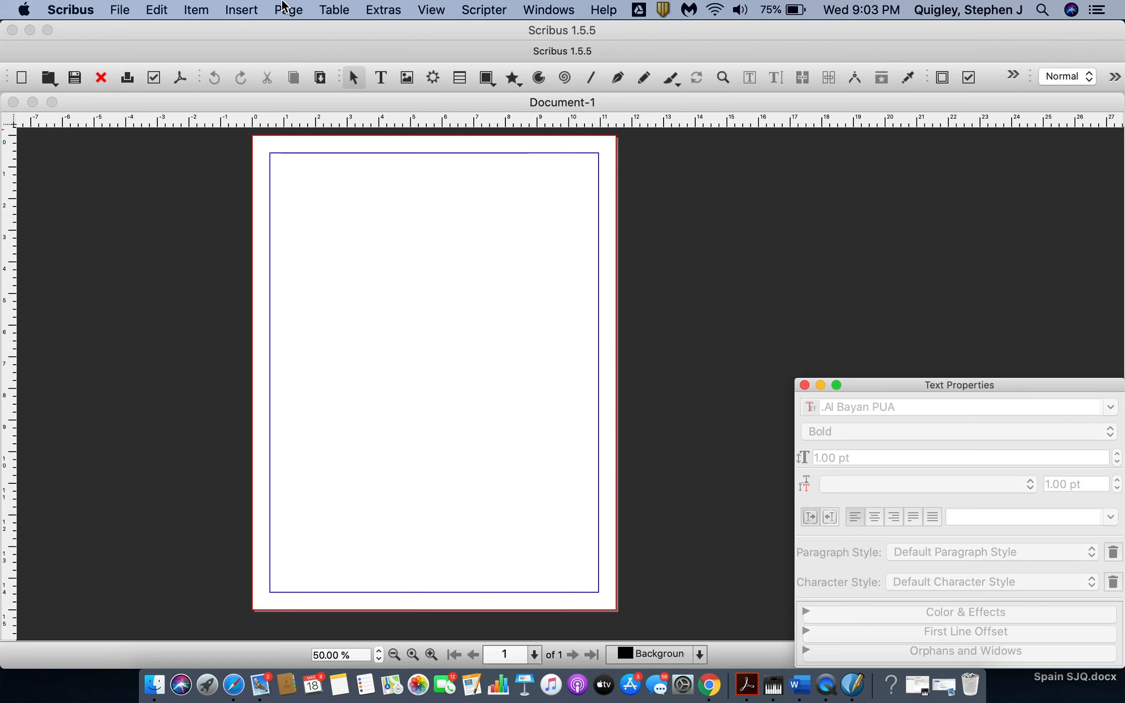
pyautogui.click(290, 10)
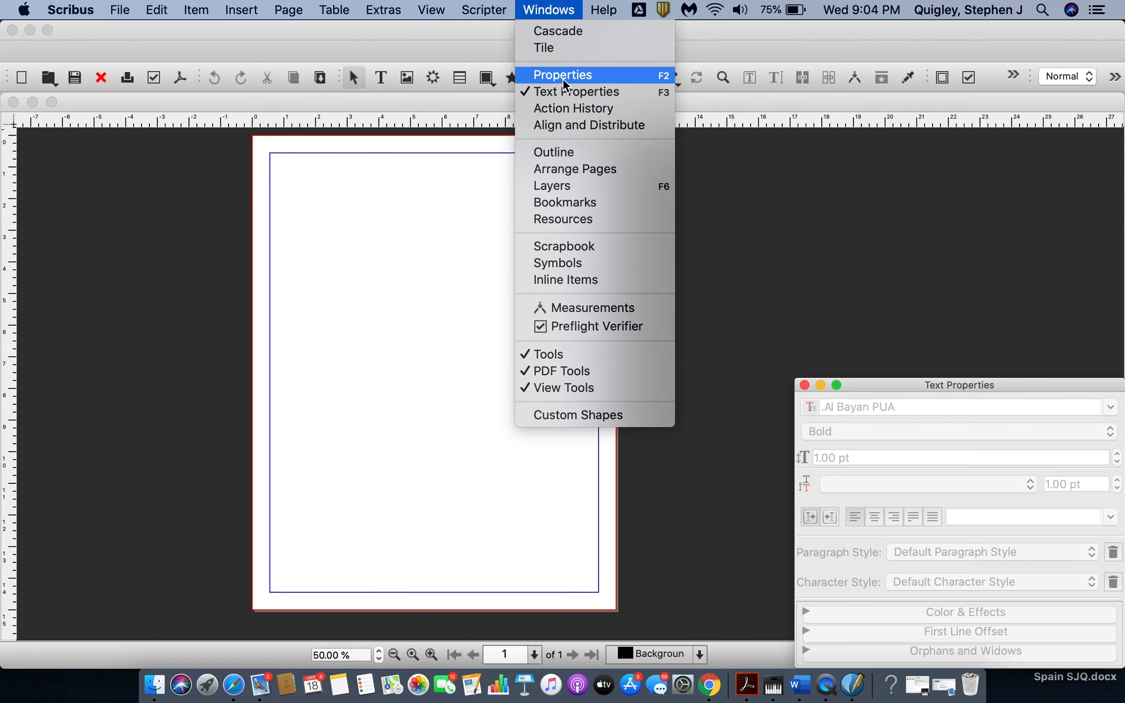
pyautogui.click(564, 76)
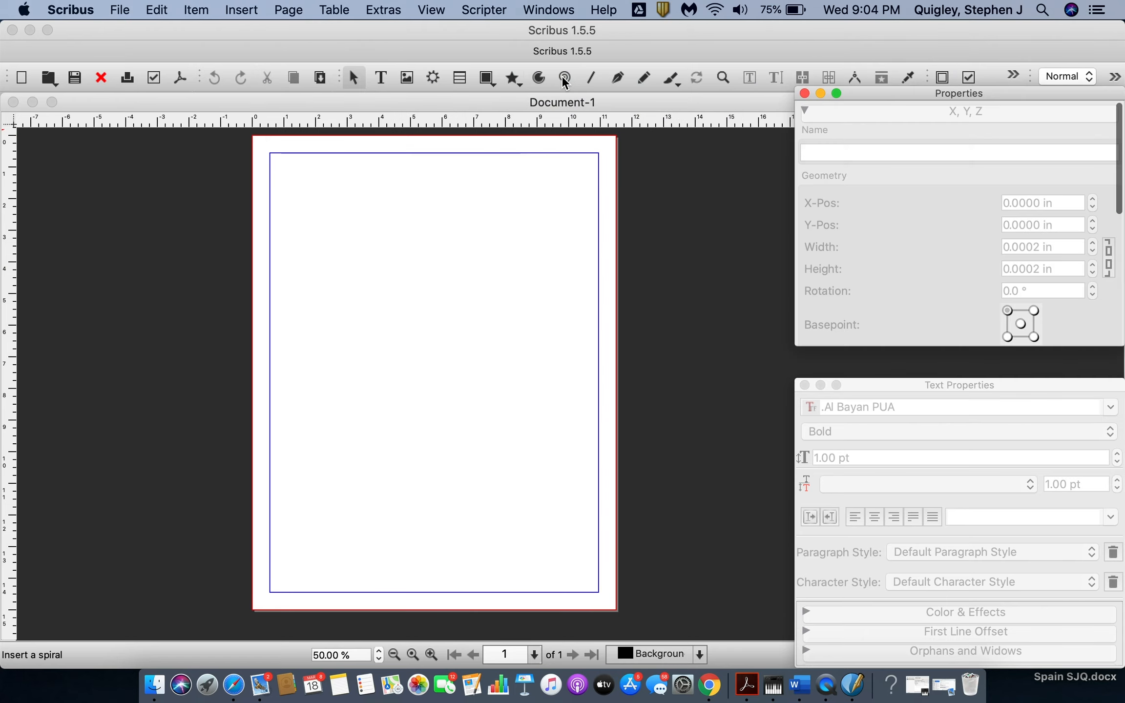
pyautogui.moveTo(988, 346); pyautogui.dragTo(987, 380)
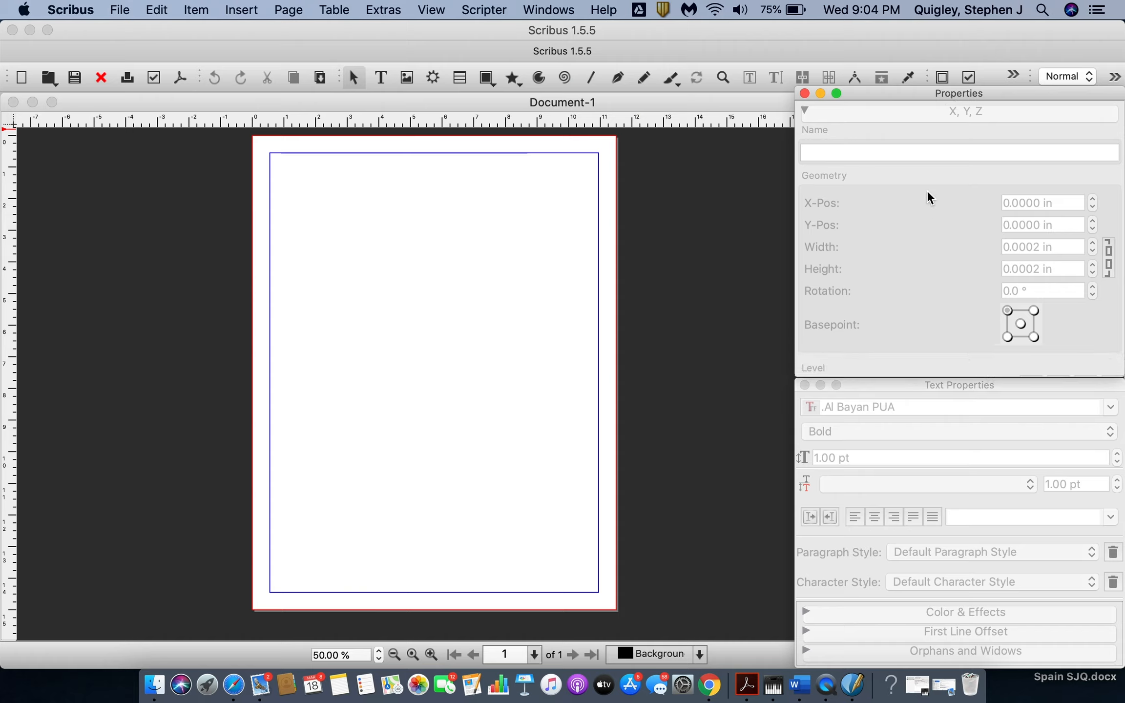
pyautogui.click(956, 401)
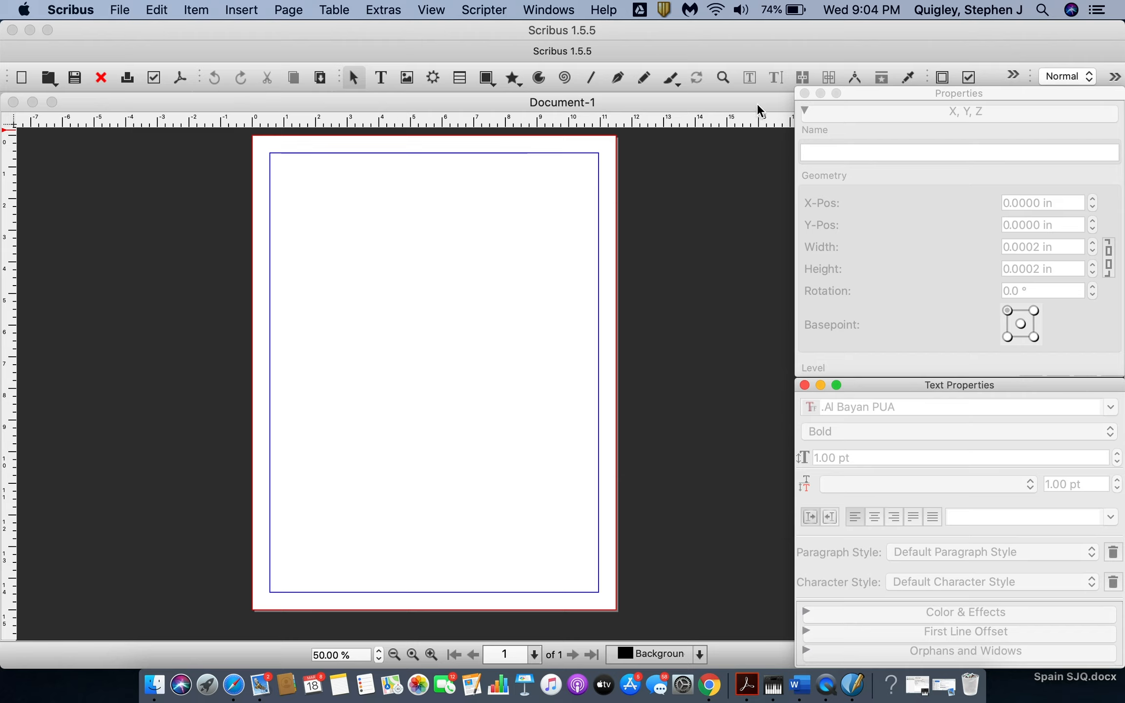
pyautogui.moveTo(813, 94); pyautogui.dragTo(810, 30)
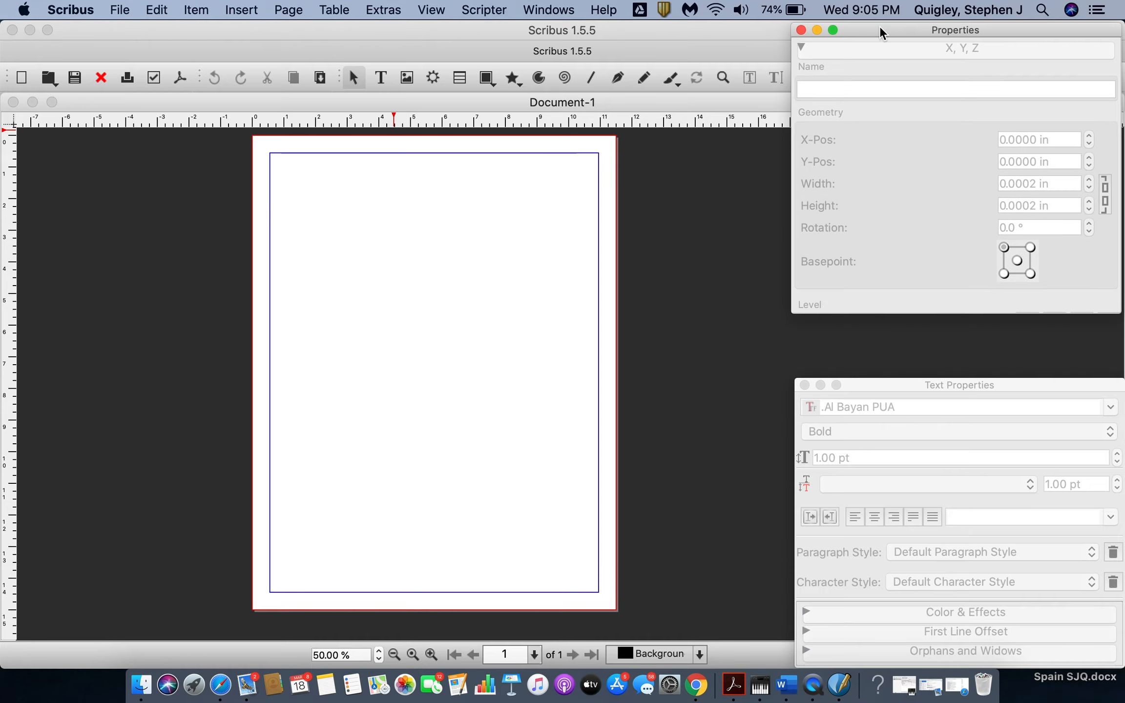
# Uncover the desktop files and place the colour swatch image 64844.png across the page's upper left edge
pyautogui.moveTo(368, 35); pyautogui.dragTo(461, 87)
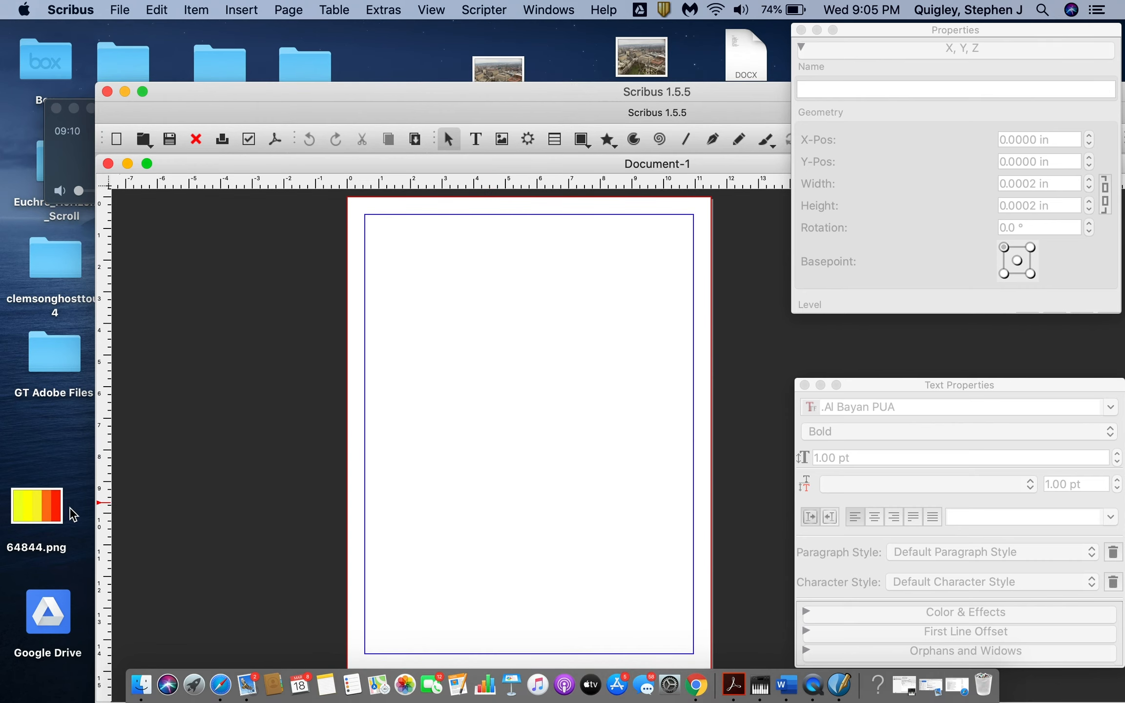
pyautogui.moveTo(37, 506); pyautogui.dragTo(190, 255)
pyautogui.moveTo(408, 91); pyautogui.dragTo(411, 119)
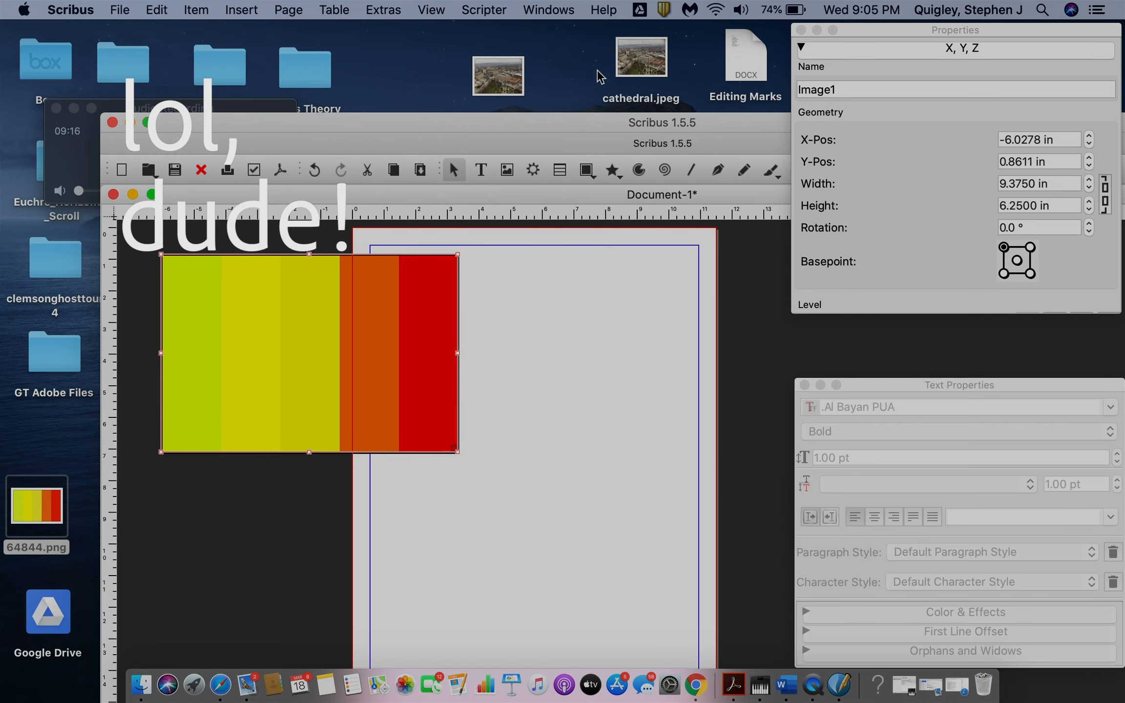
# Try placing cathedral.jpeg, place the city Screen Shot PNG below the colour swatches, and tidy the main window and Text Properties palette
pyautogui.moveTo(639, 61); pyautogui.dragTo(322, 380)
pyautogui.click(498, 76)
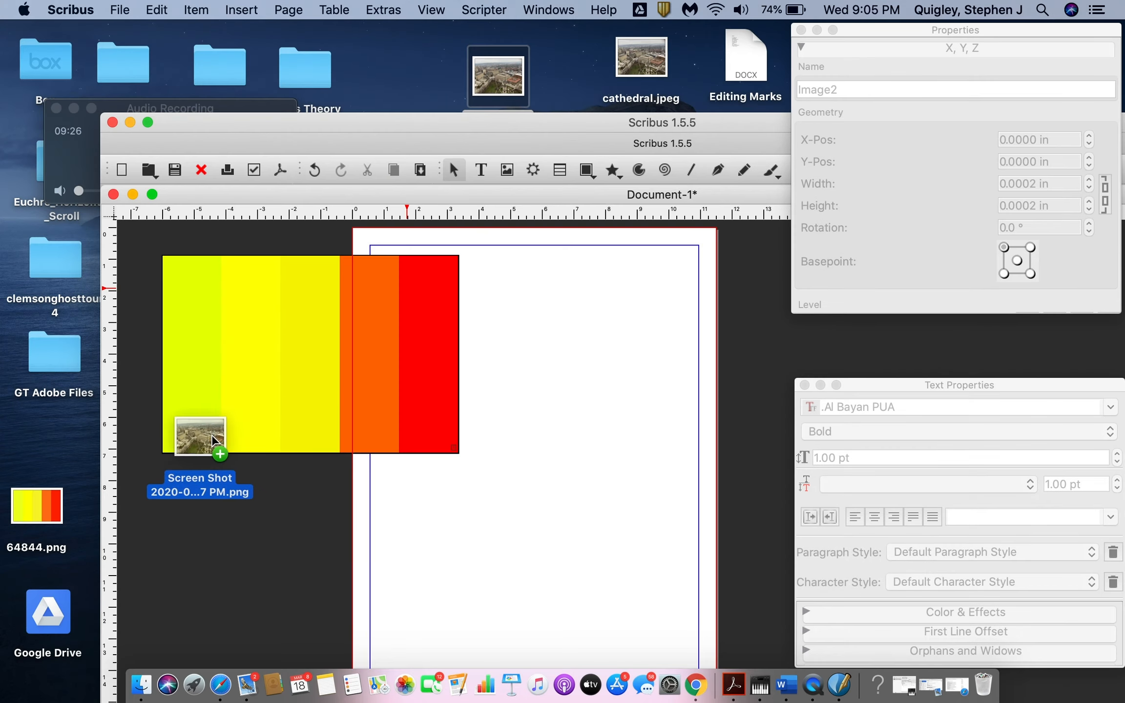
pyautogui.moveTo(232, 433); pyautogui.dragTo(234, 534)
pyautogui.moveTo(302, 572); pyautogui.dragTo(205, 540)
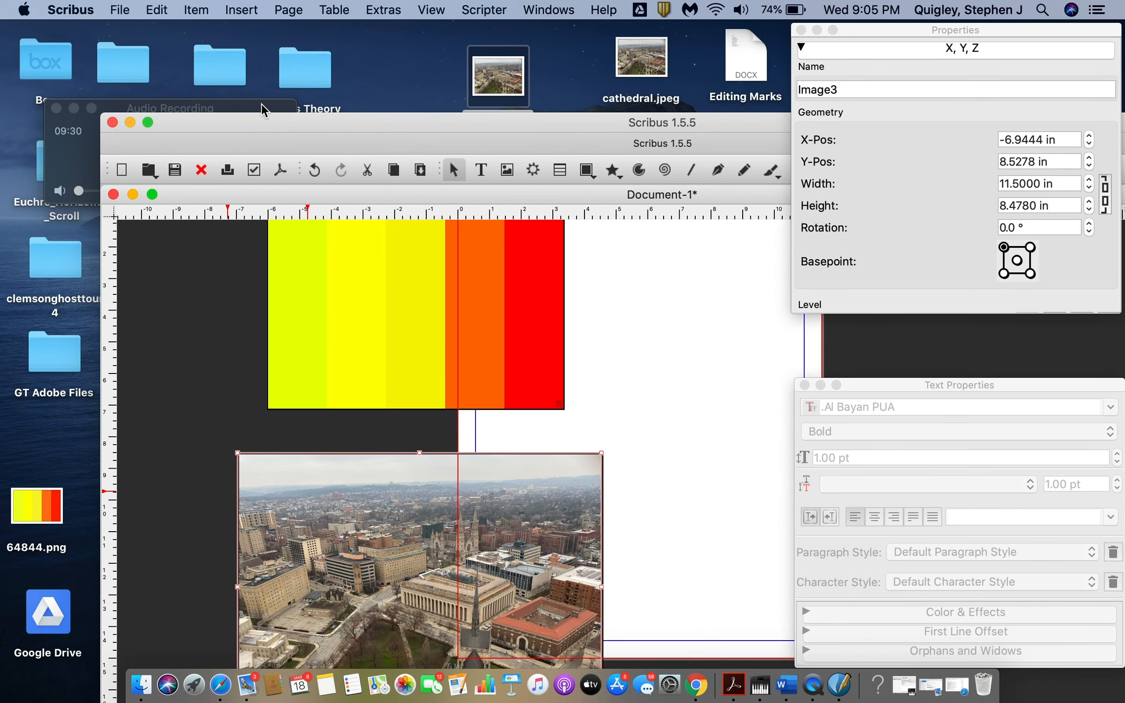
pyautogui.moveTo(259, 121); pyautogui.dragTo(158, 28)
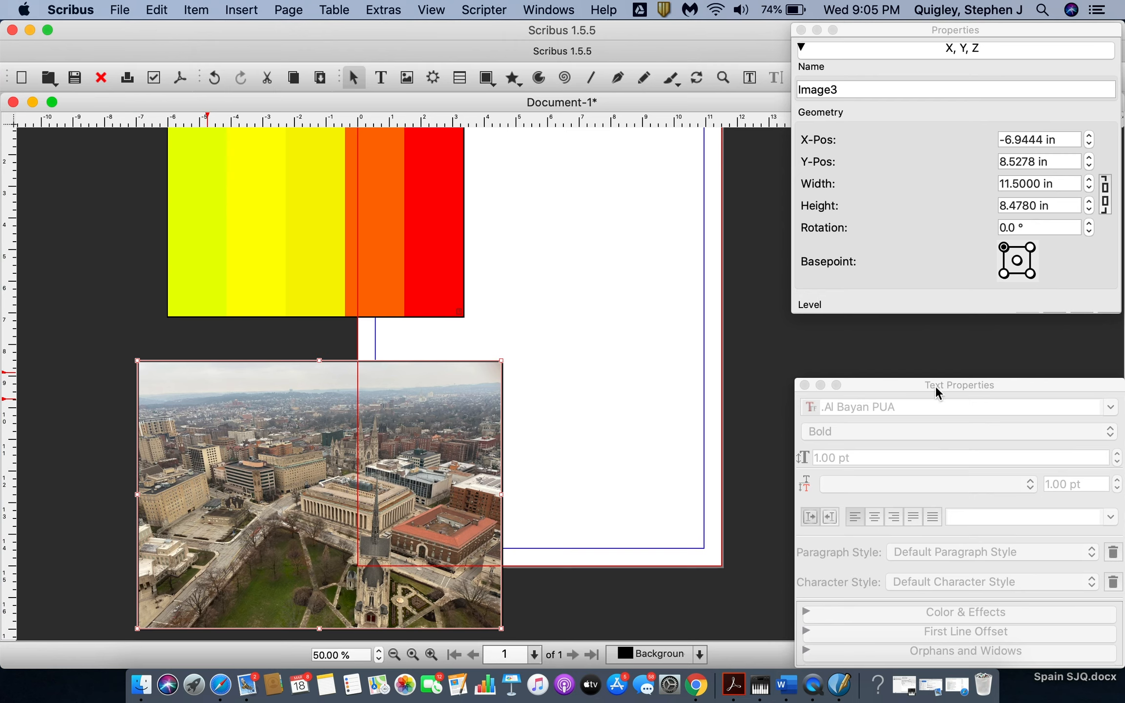
pyautogui.moveTo(935, 389); pyautogui.dragTo(937, 327)
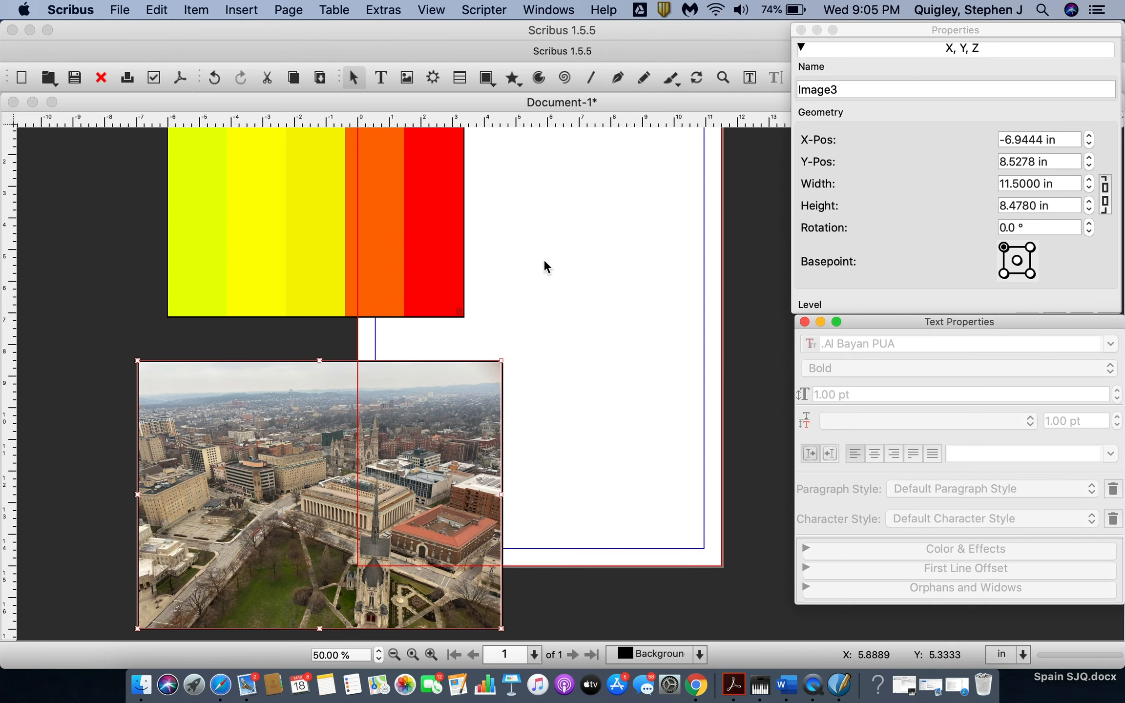
# Crop the city photo's frame to about 4.6 by 4.2 in and position it in the lower left corner of the page margins
pyautogui.click(389, 420)
pyautogui.moveTo(337, 476); pyautogui.dragTo(261, 450)
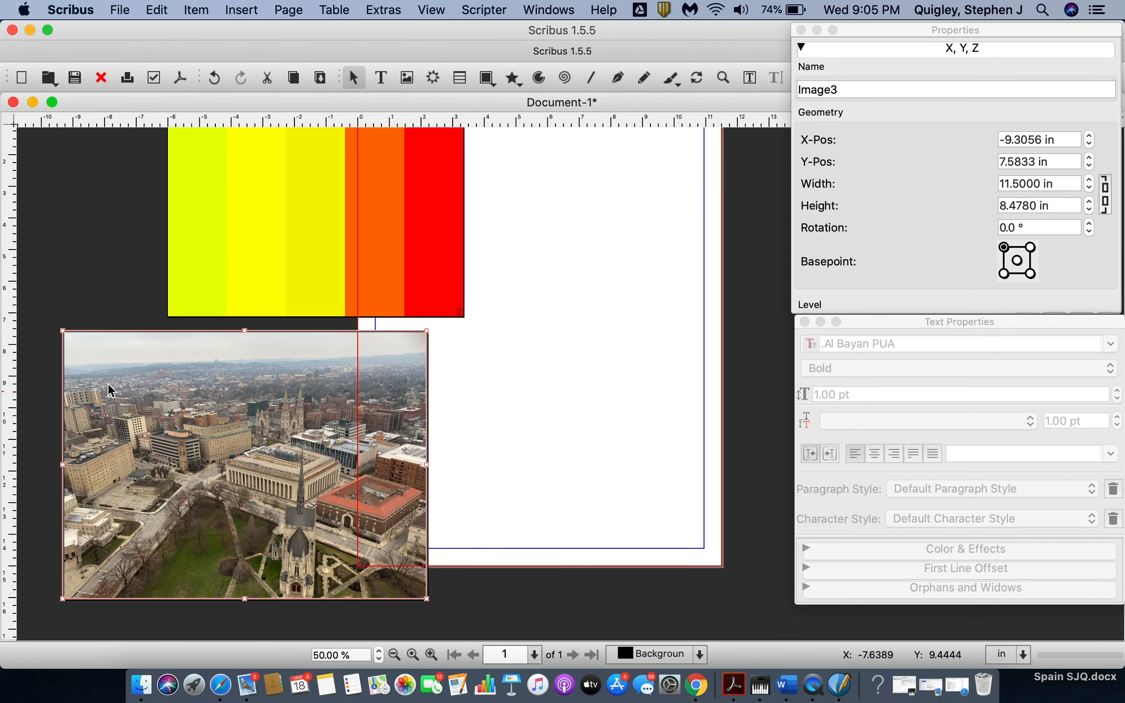
pyautogui.moveTo(63, 331); pyautogui.dragTo(200, 354)
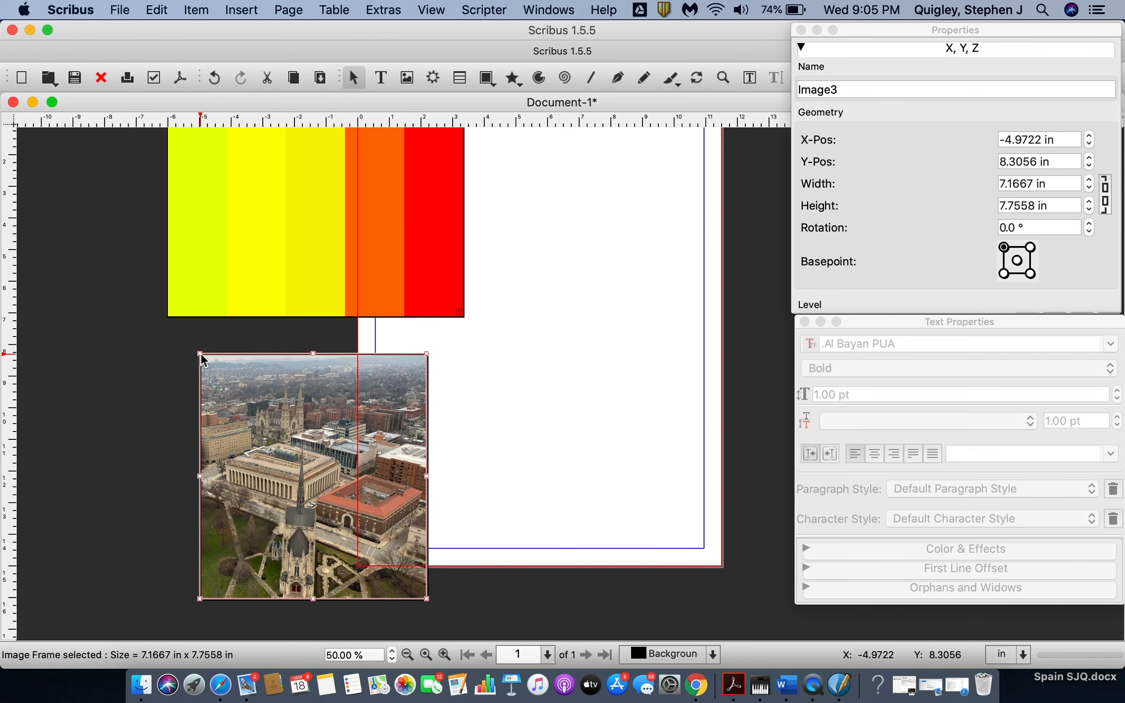
pyautogui.moveTo(313, 354); pyautogui.dragTo(307, 393)
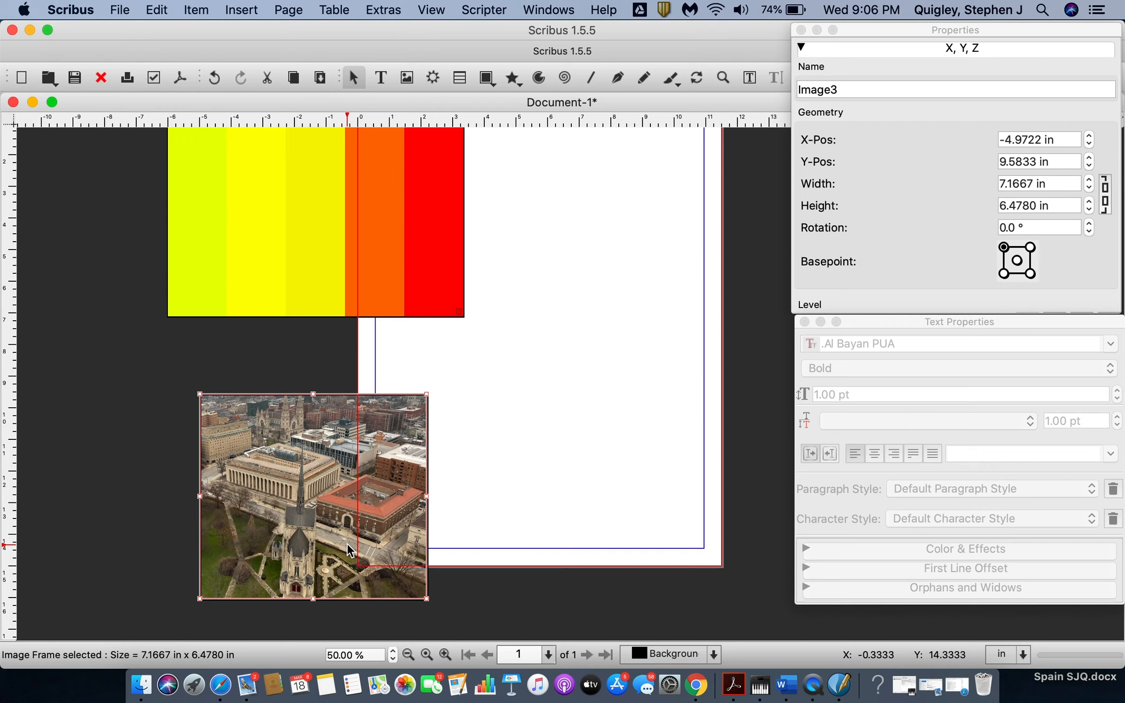
pyautogui.moveTo(274, 494); pyautogui.dragTo(326, 476)
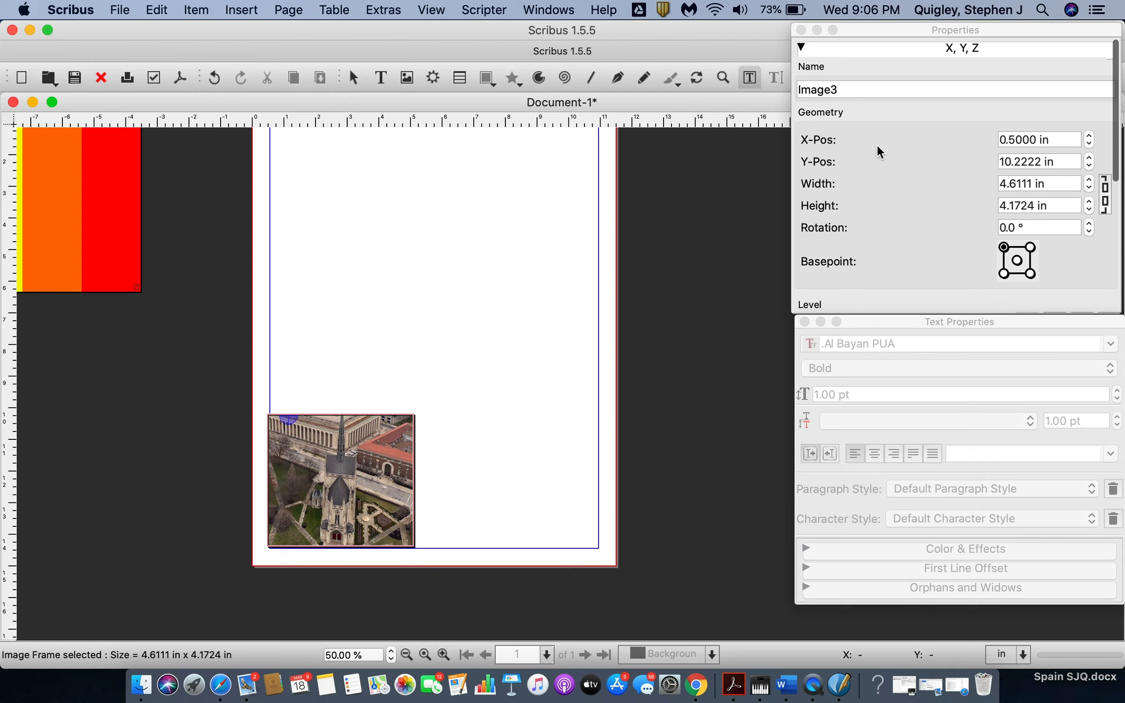
# Reduce the city photo's X-Scale and Y-Scale within its frame to 87% using free scaling
pyautogui.click(801, 49)
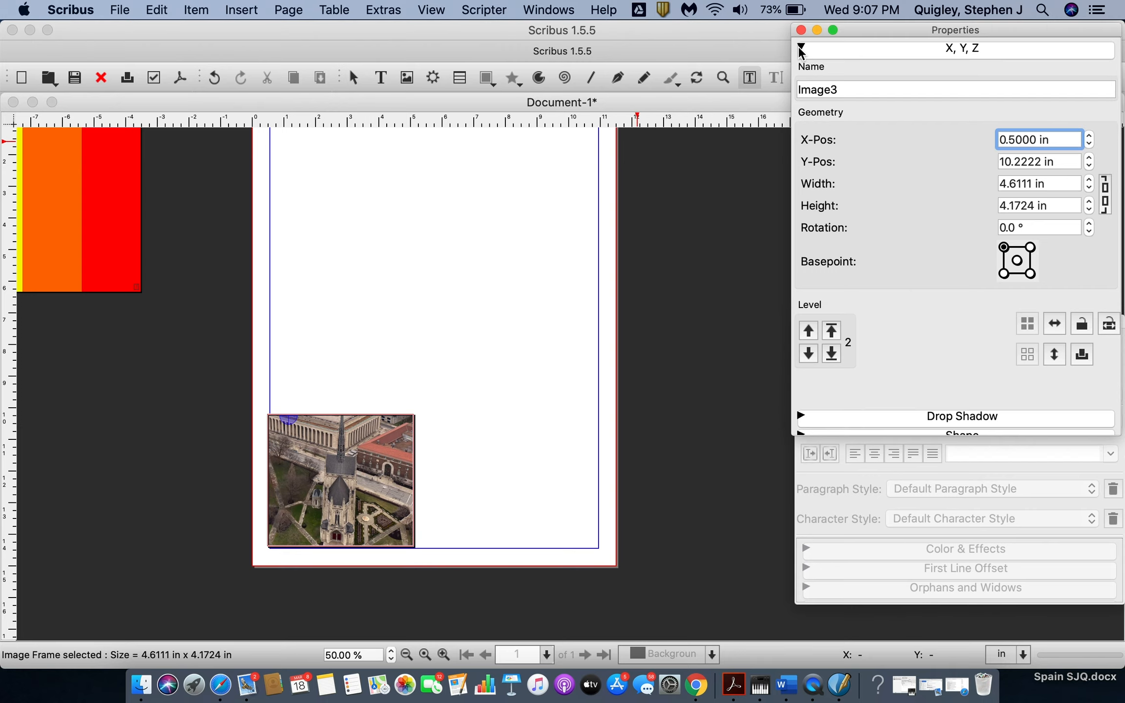
pyautogui.click(337, 448)
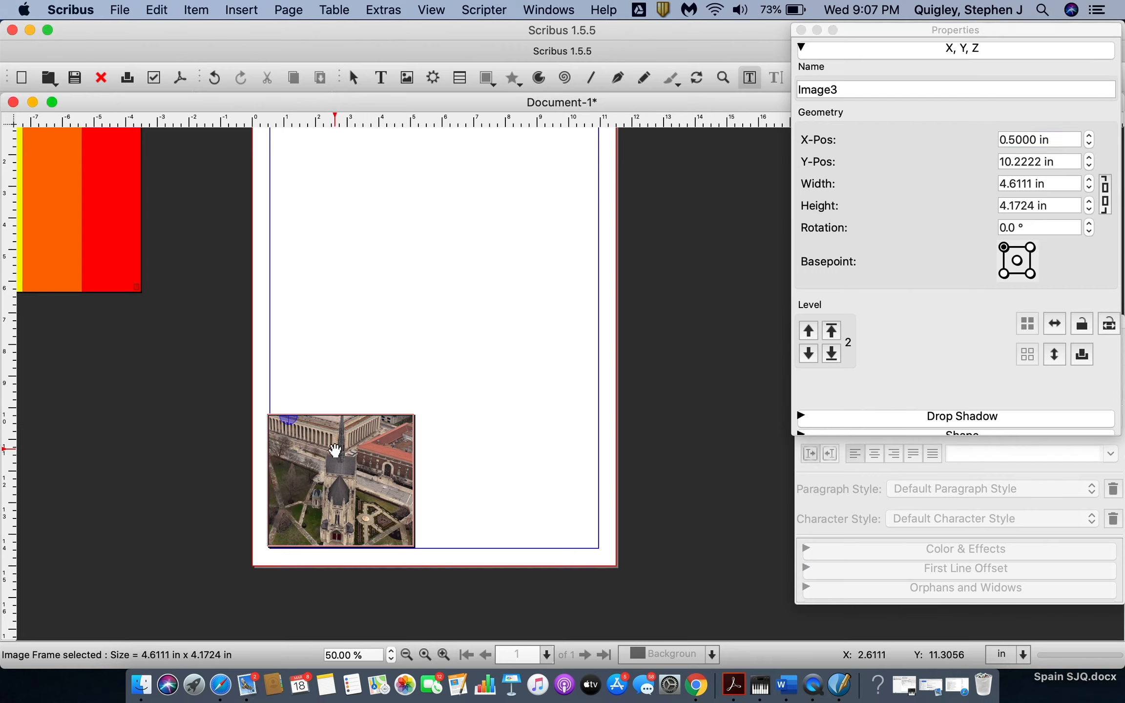
pyautogui.click(105, 417)
pyautogui.click(307, 435)
pyautogui.click(801, 47)
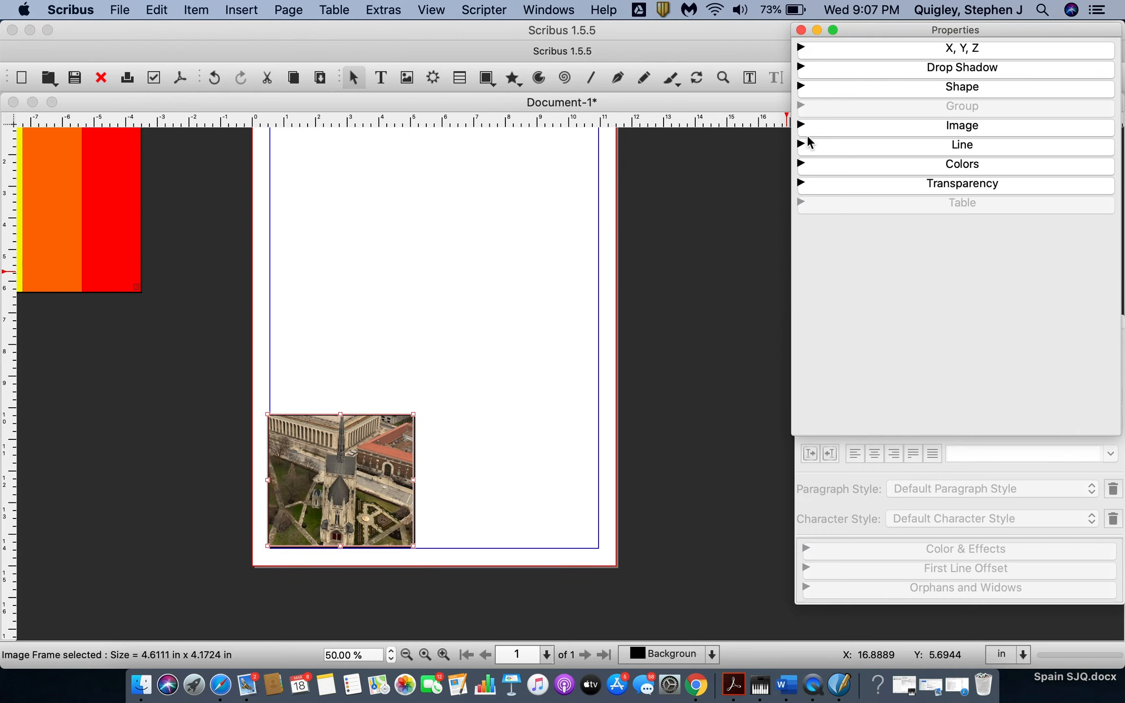
pyautogui.click(801, 126)
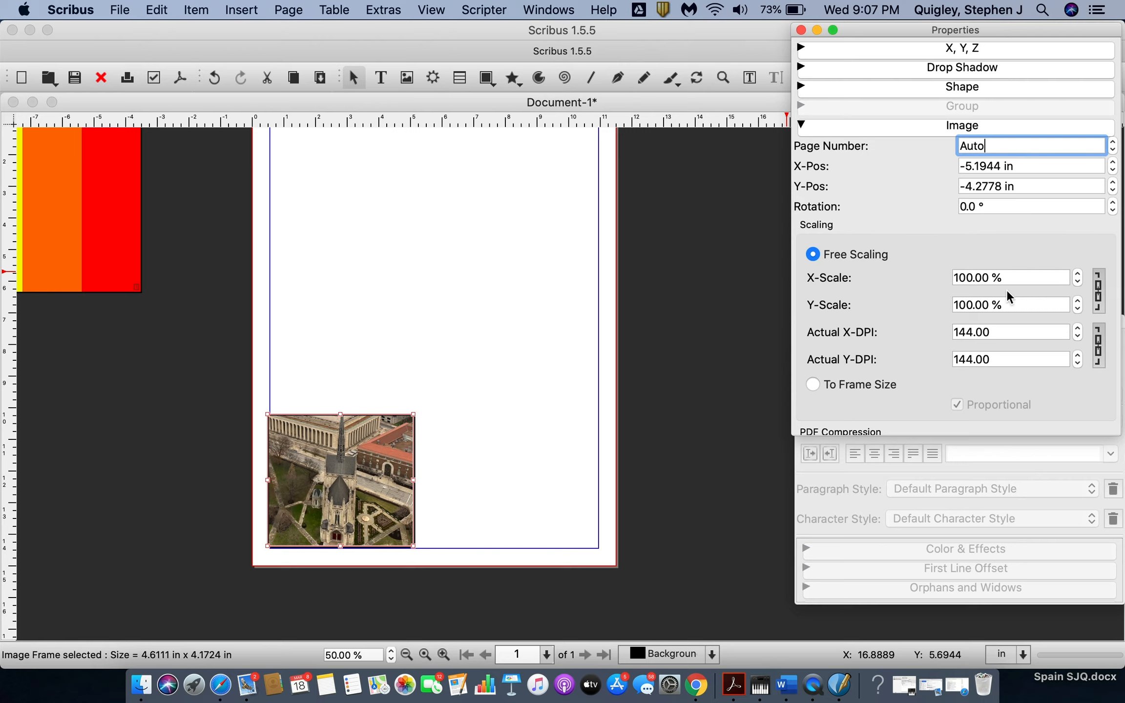
pyautogui.click(1077, 283)
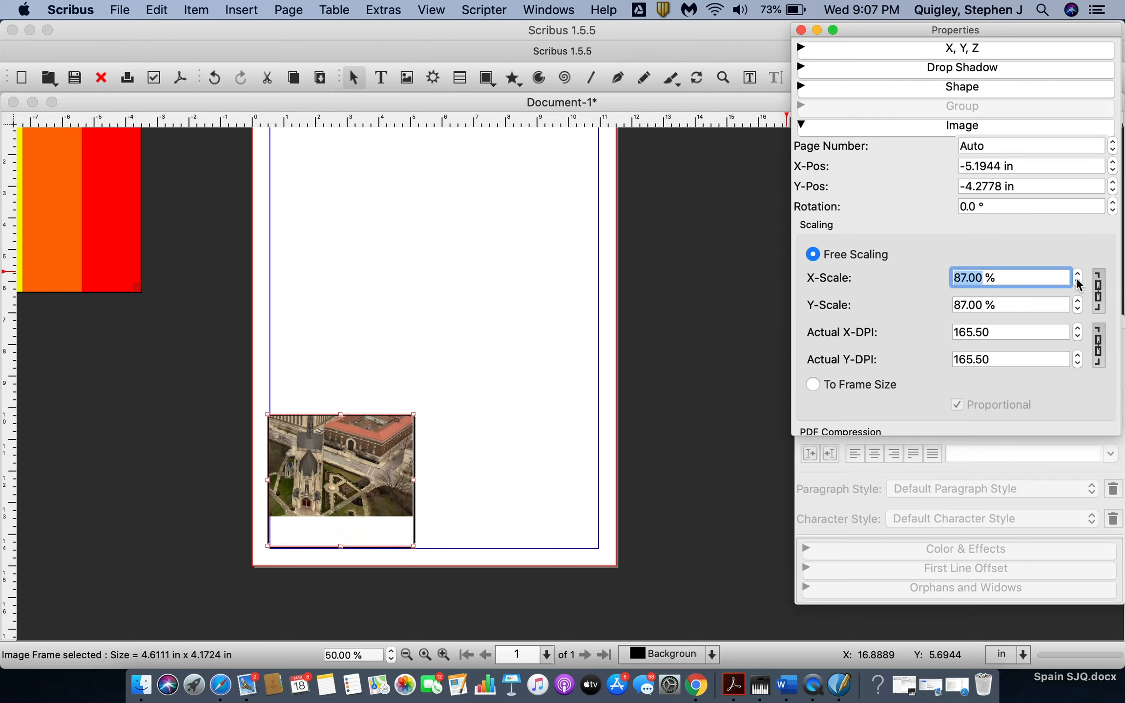
# Set the city photo's X-Scale and Y-Scale to 86% and shift the picture within its frame until it fills the frame
pyautogui.moveTo(369, 466); pyautogui.dragTo(383, 490)
pyautogui.press('super+z')
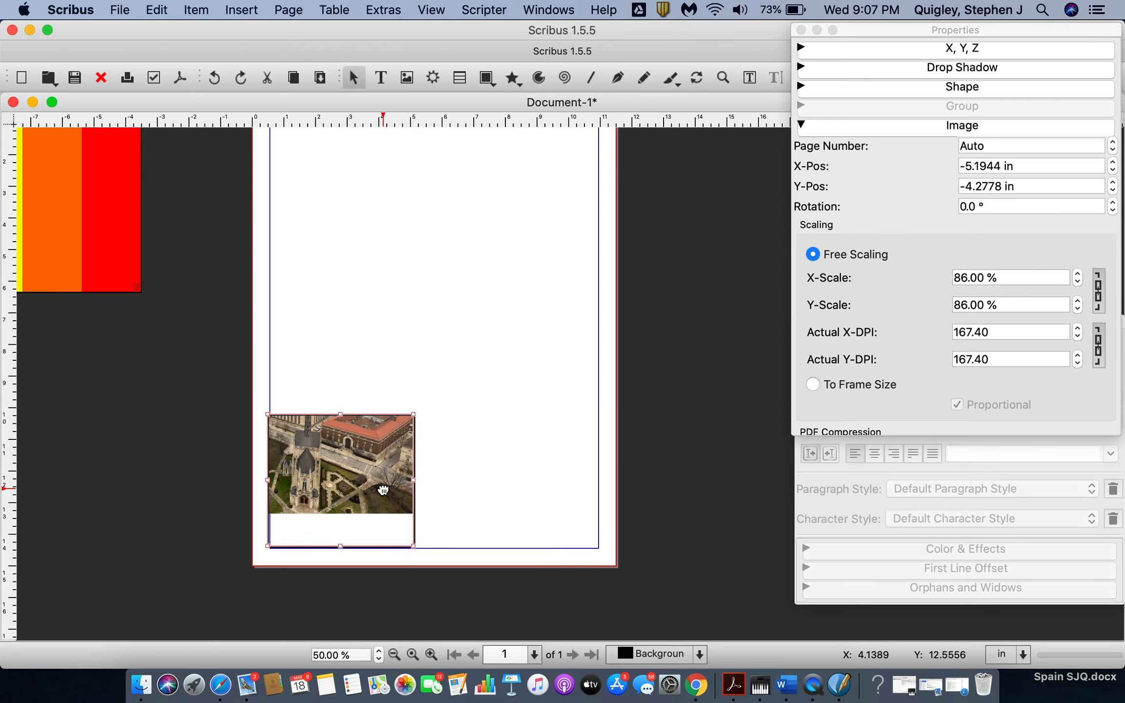
pyautogui.moveTo(349, 468); pyautogui.dragTo(391, 508)
pyautogui.click(380, 371)
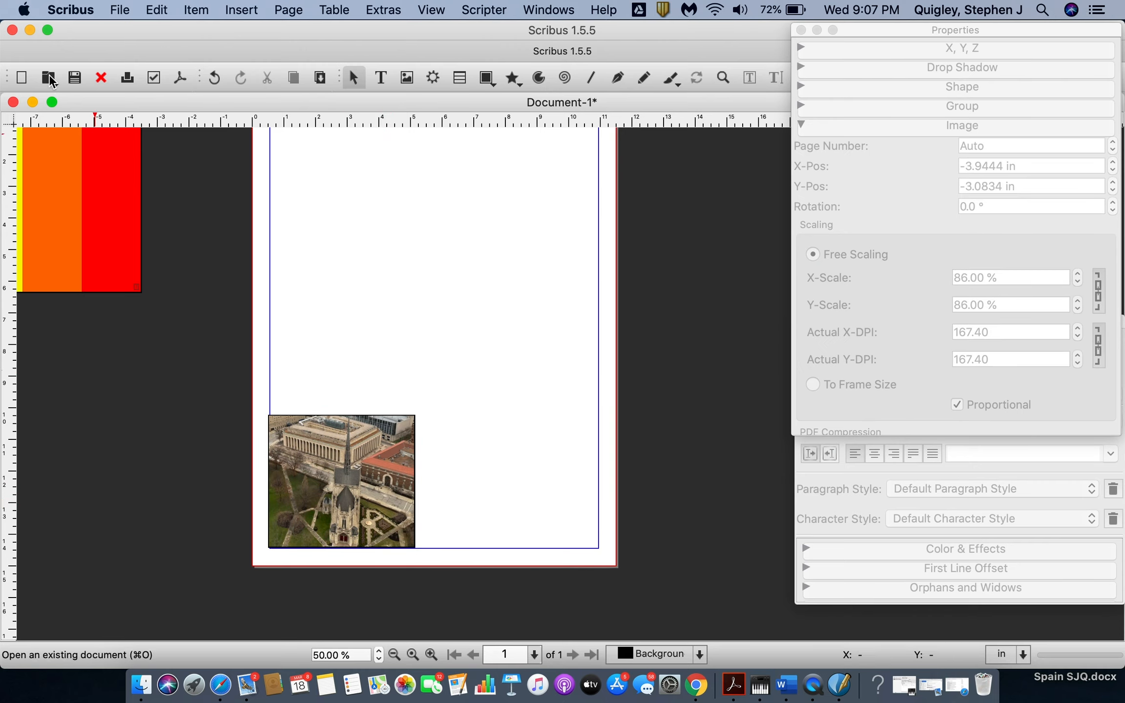
# Give the city photo's frame a solid Rich Black stroke
pyautogui.click(384, 423)
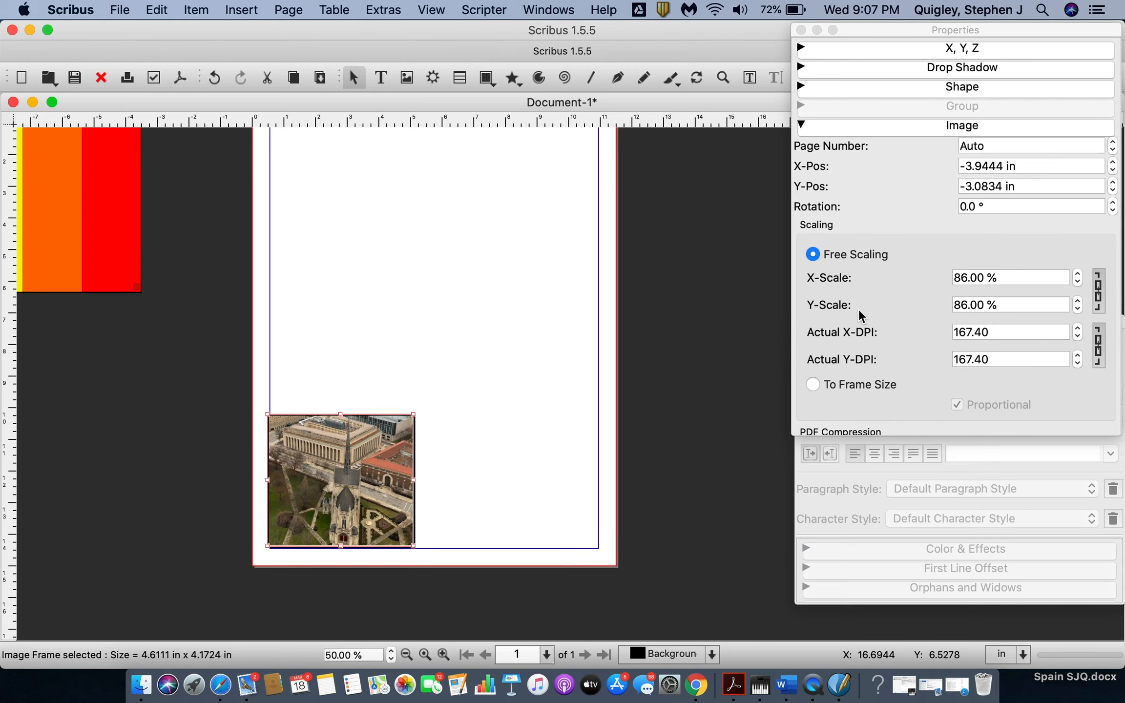
pyautogui.scroll(-5, 918, 383)
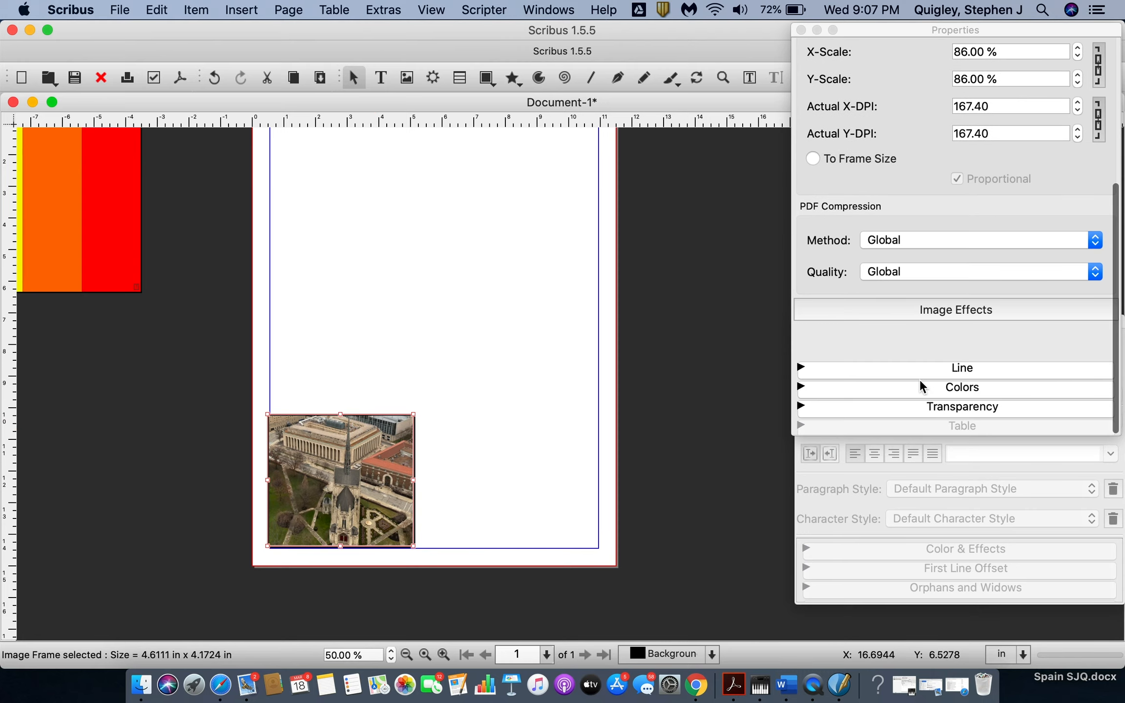
pyautogui.click(801, 385)
pyautogui.scroll(-6, 799, 384)
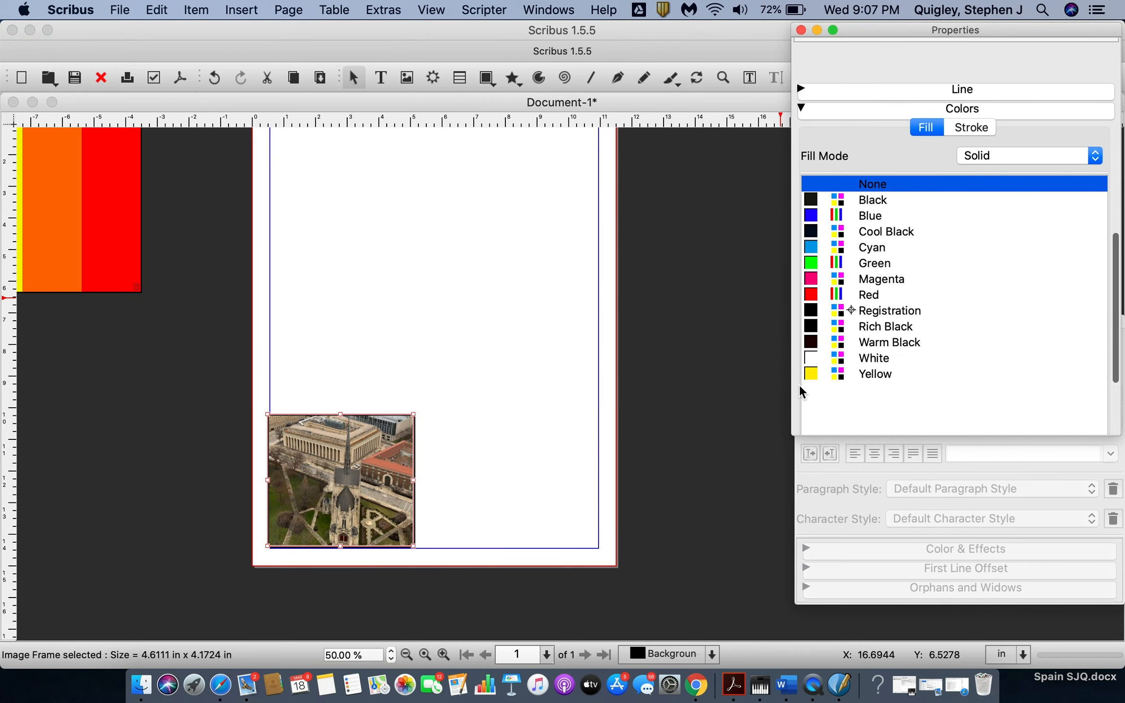
pyautogui.click(971, 127)
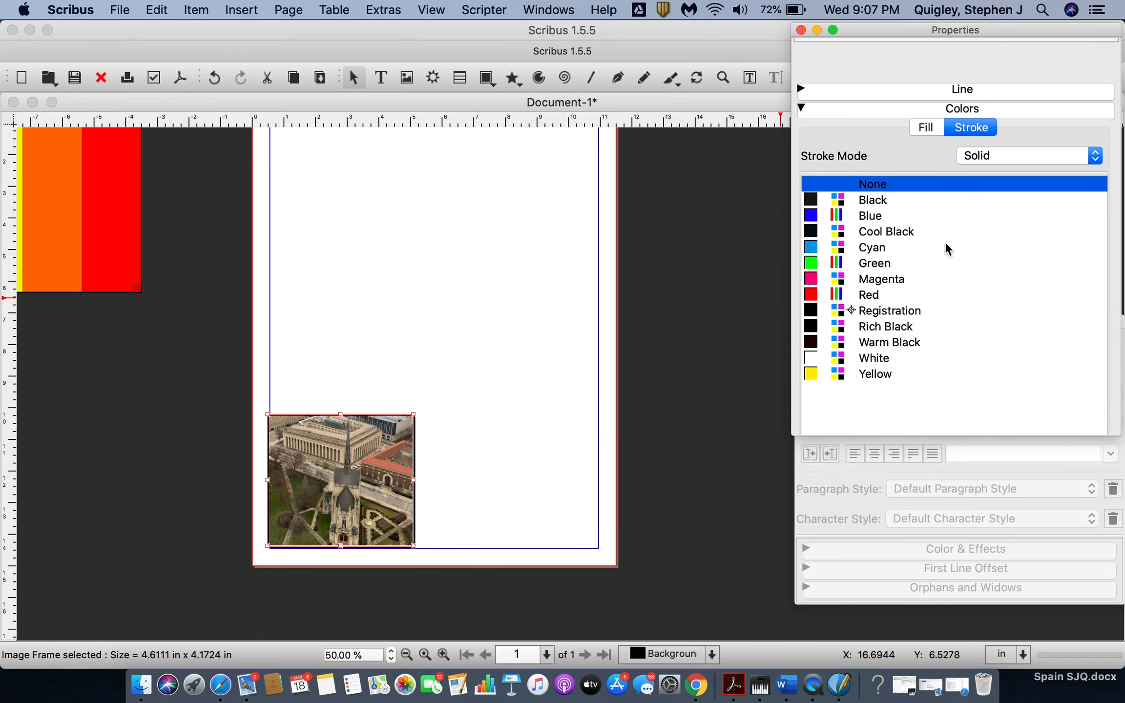
pyautogui.click(816, 341)
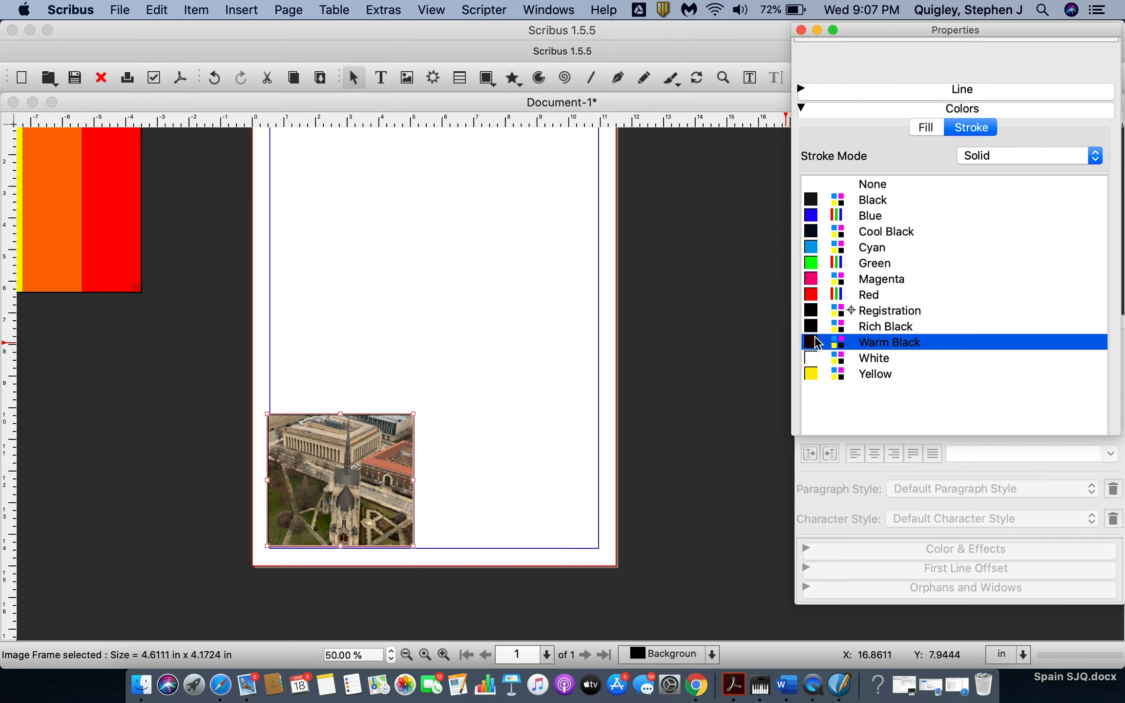
pyautogui.scroll(-1, 816, 341)
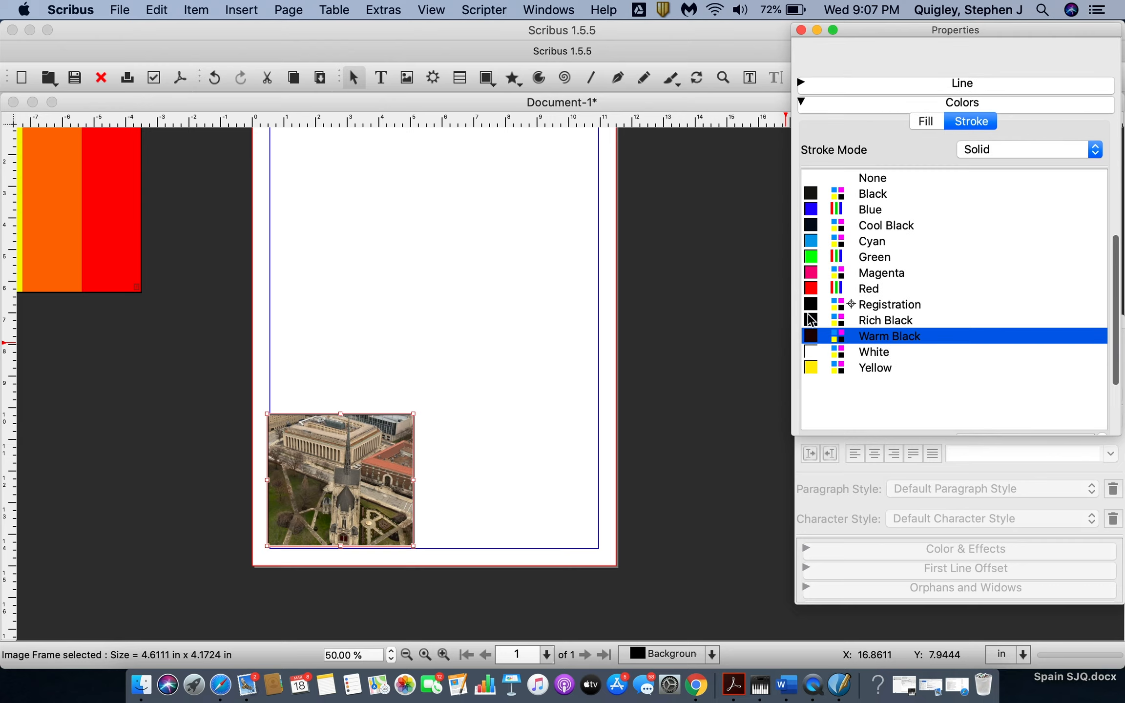
pyautogui.click(809, 319)
pyautogui.scroll(1, 953, 195)
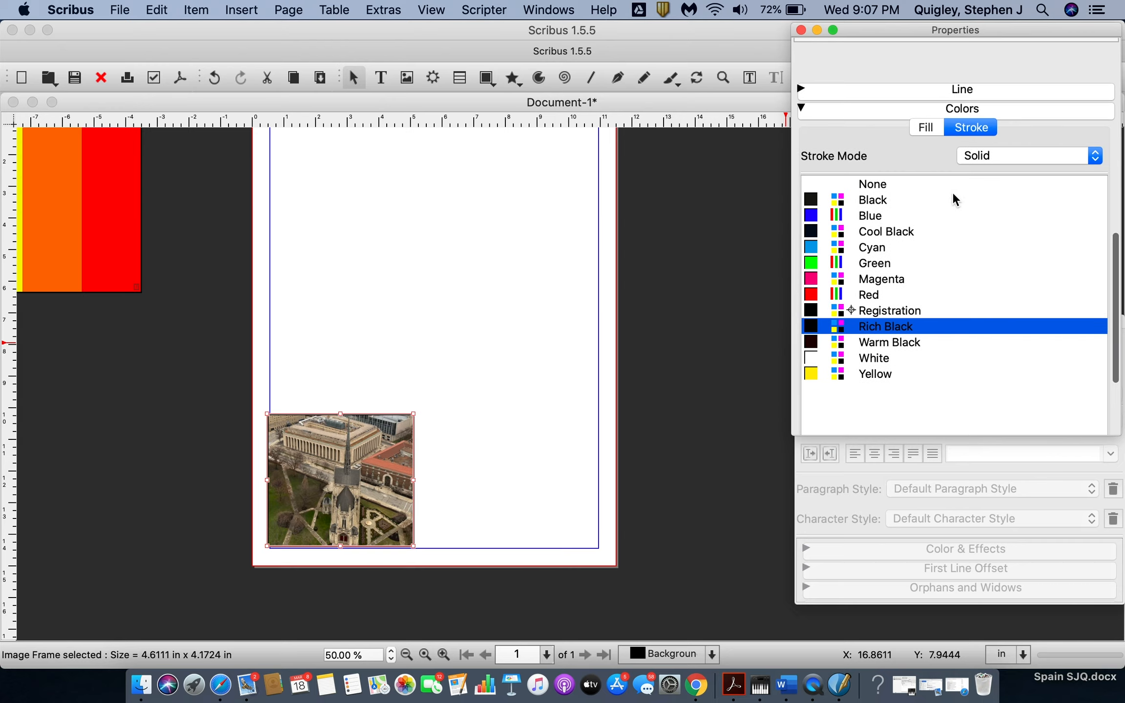
# Set the line width of the city photo's outline to 0.03 in and deselect the frame
pyautogui.click(802, 89)
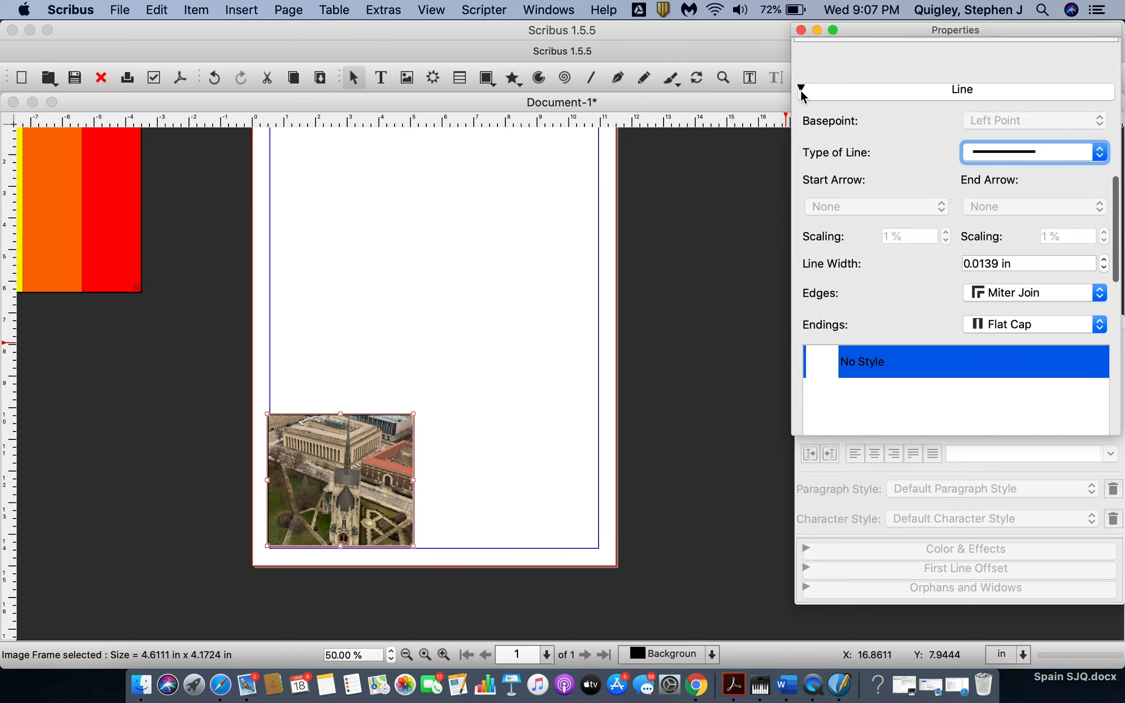
pyautogui.click(987, 264)
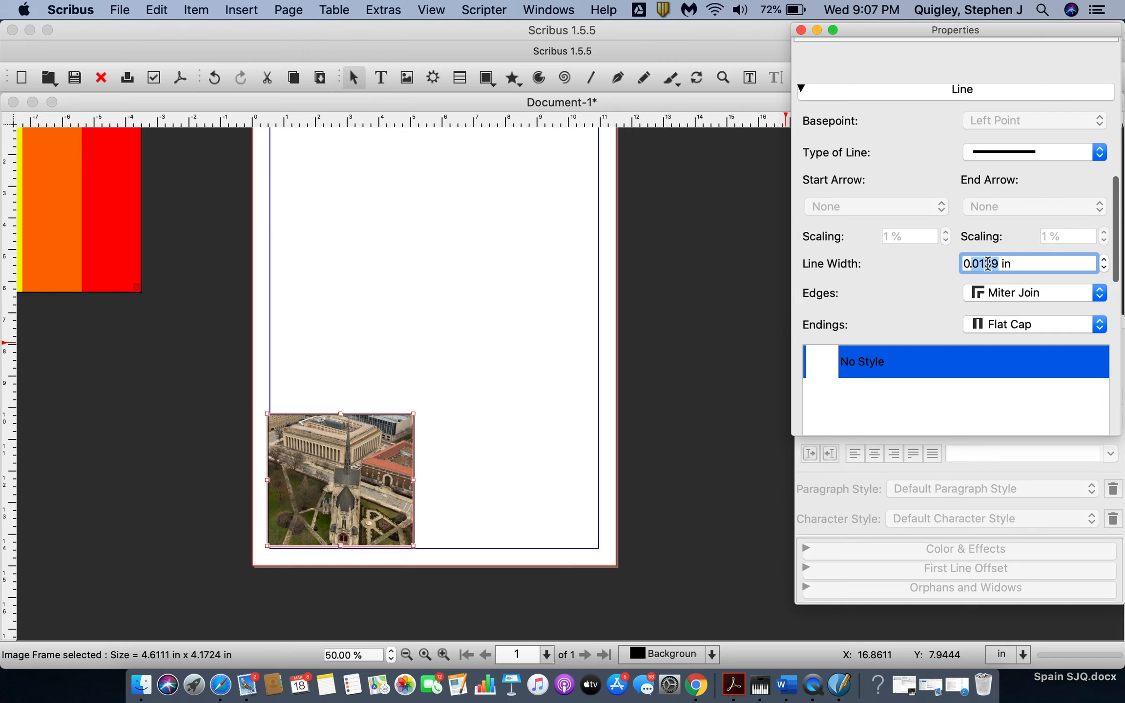
pyautogui.press('BackSpace')
pyautogui.write('03')
pyautogui.press('Return')
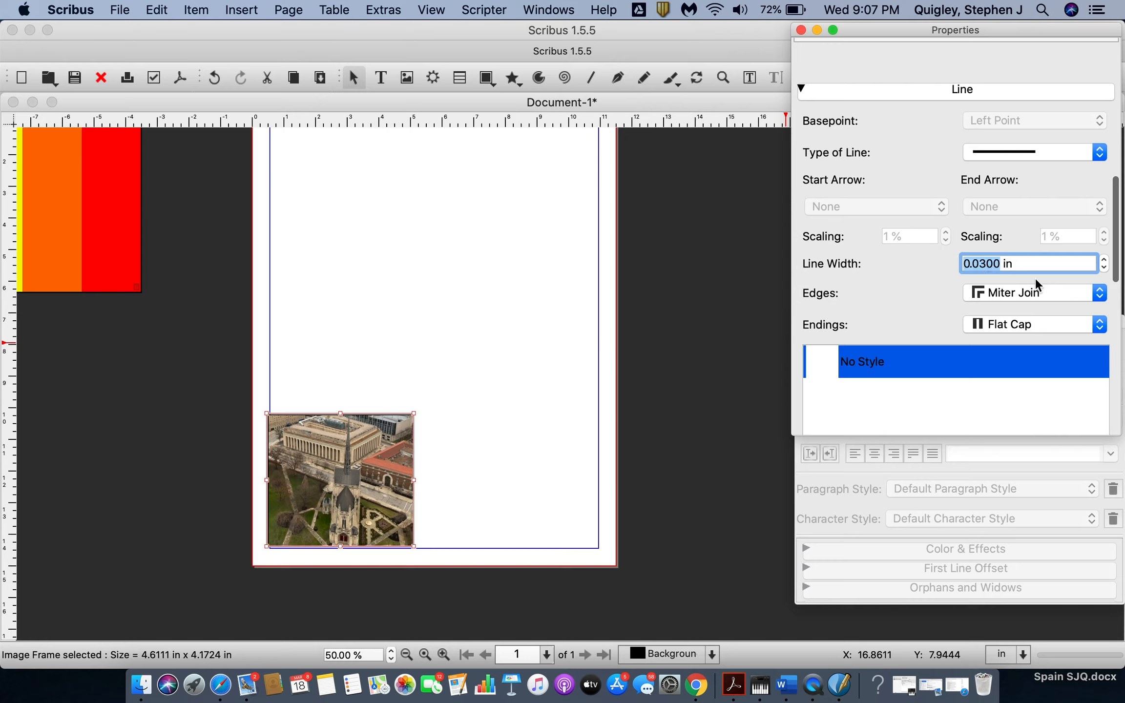
pyautogui.click(442, 419)
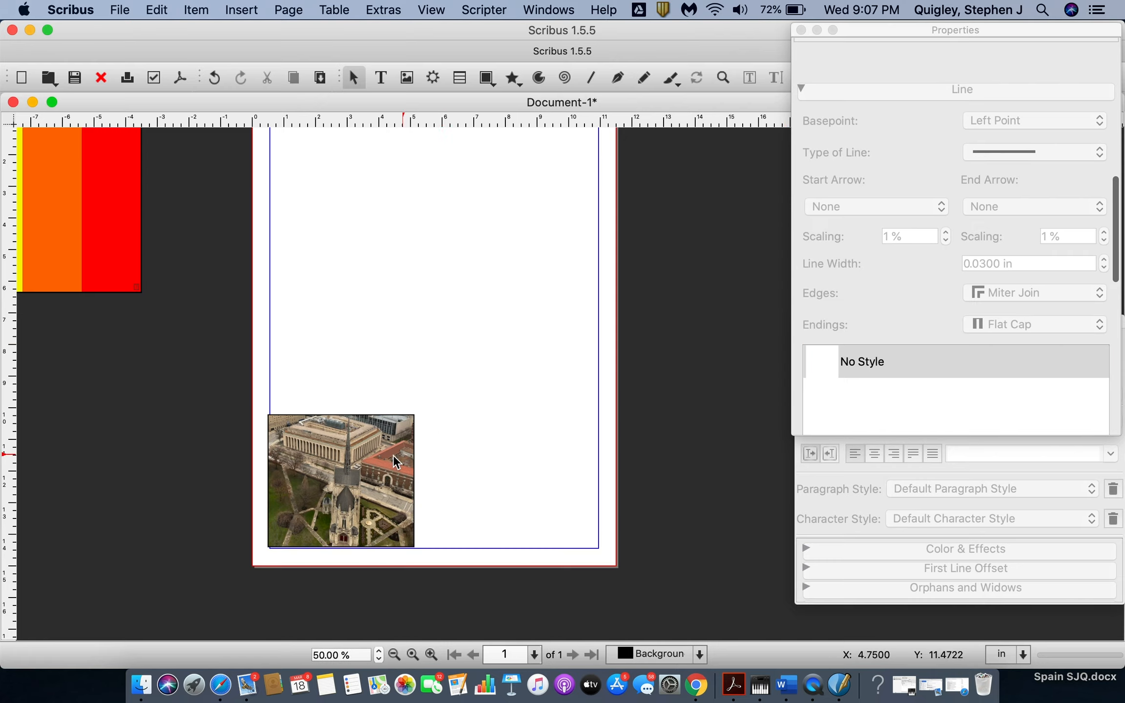
# Duplicate the outlined city photo and place the two copies side by side along the page's bottom margin
pyautogui.moveTo(362, 453); pyautogui.dragTo(528, 442)
pyautogui.press('super+c')
pyautogui.press('super+v')
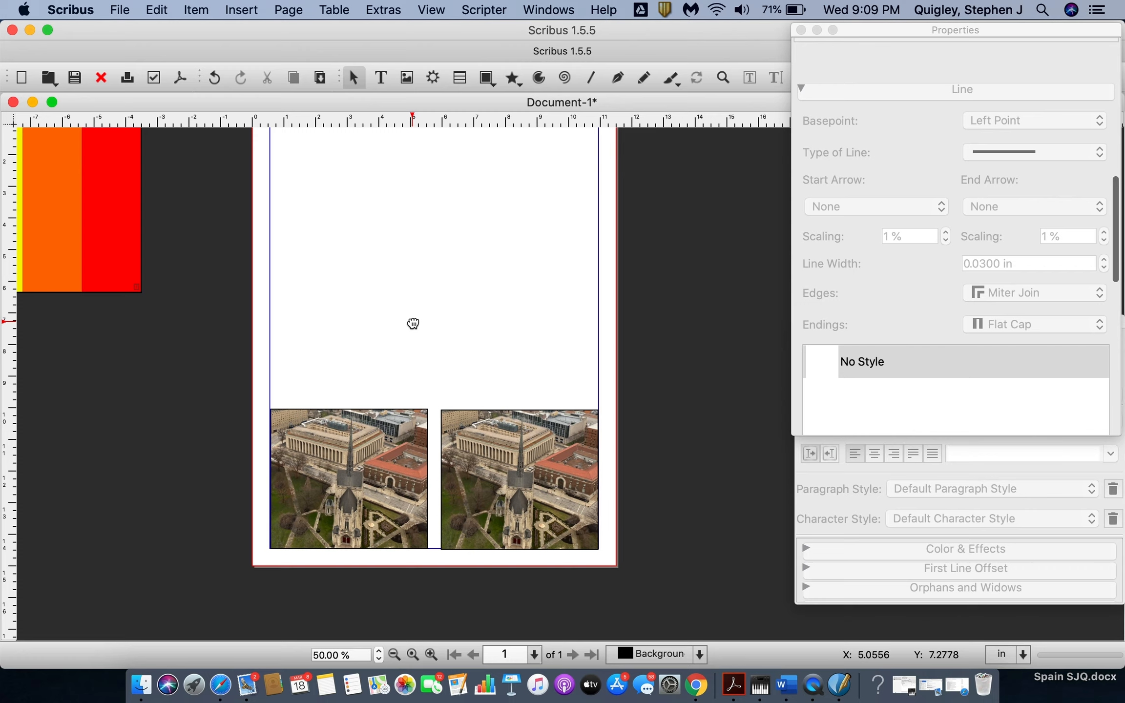
# Move the colour swatch image closer to the page and lower the Properties palette to uncover the Eye Dropper tool
pyautogui.hscroll(-5, 412, 323)
pyautogui.scroll(3, 413, 323)
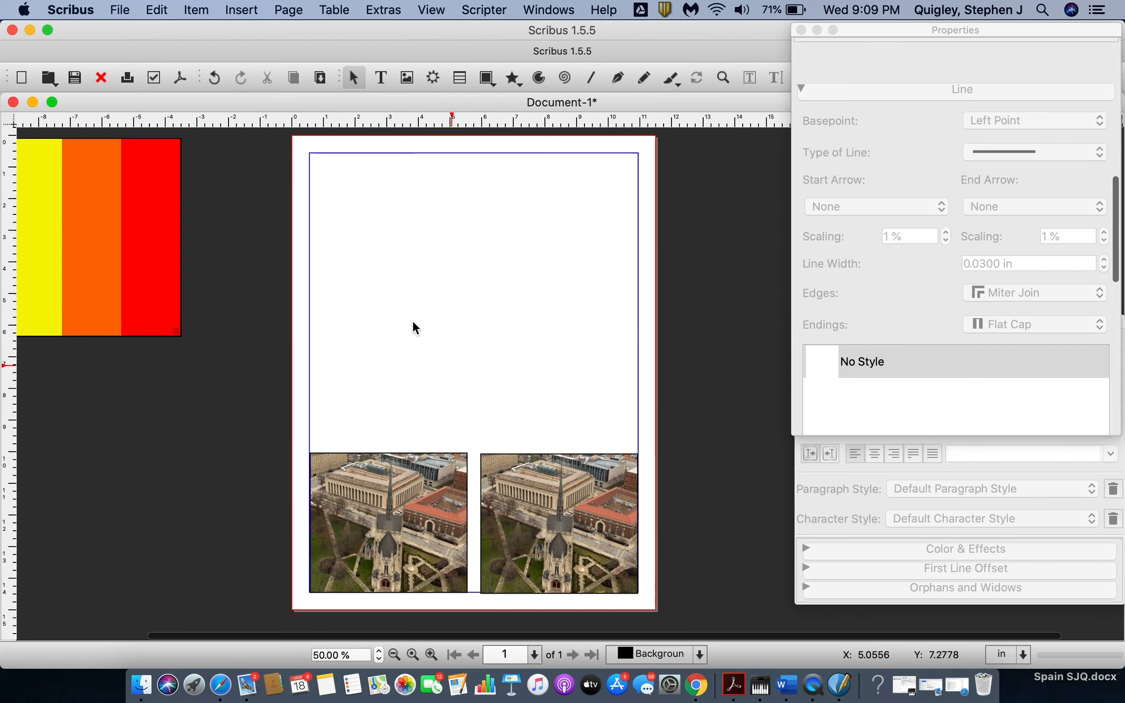
pyautogui.hscroll(-5, 413, 323)
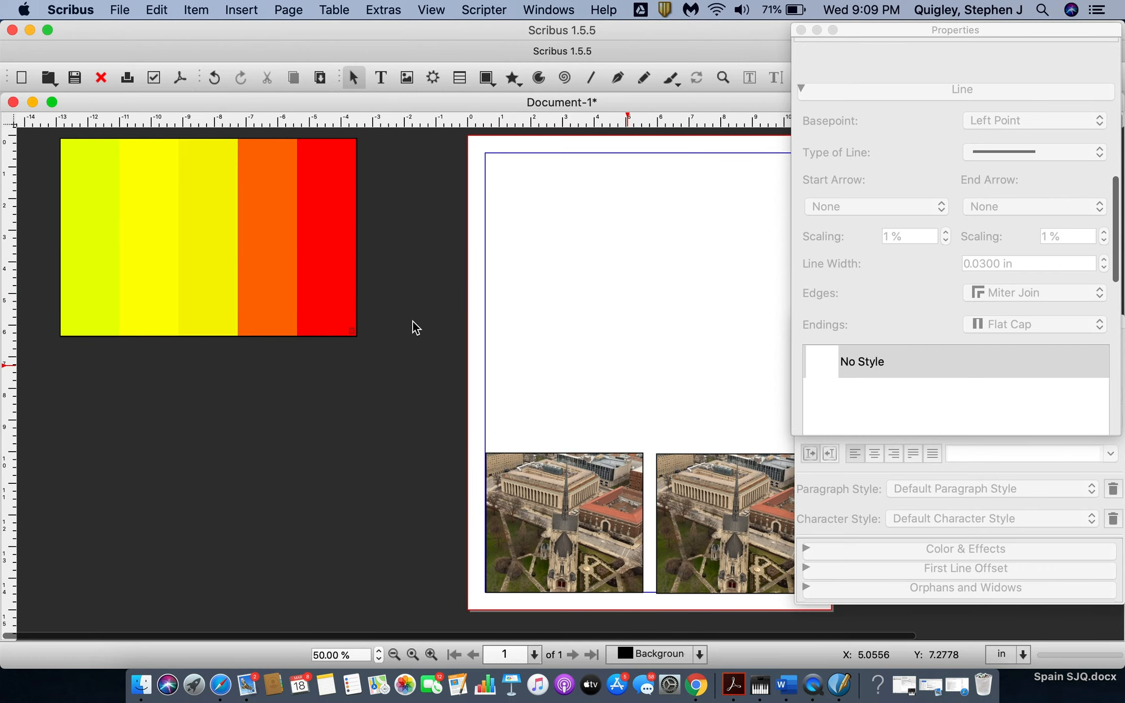
pyautogui.moveTo(320, 231); pyautogui.dragTo(365, 262)
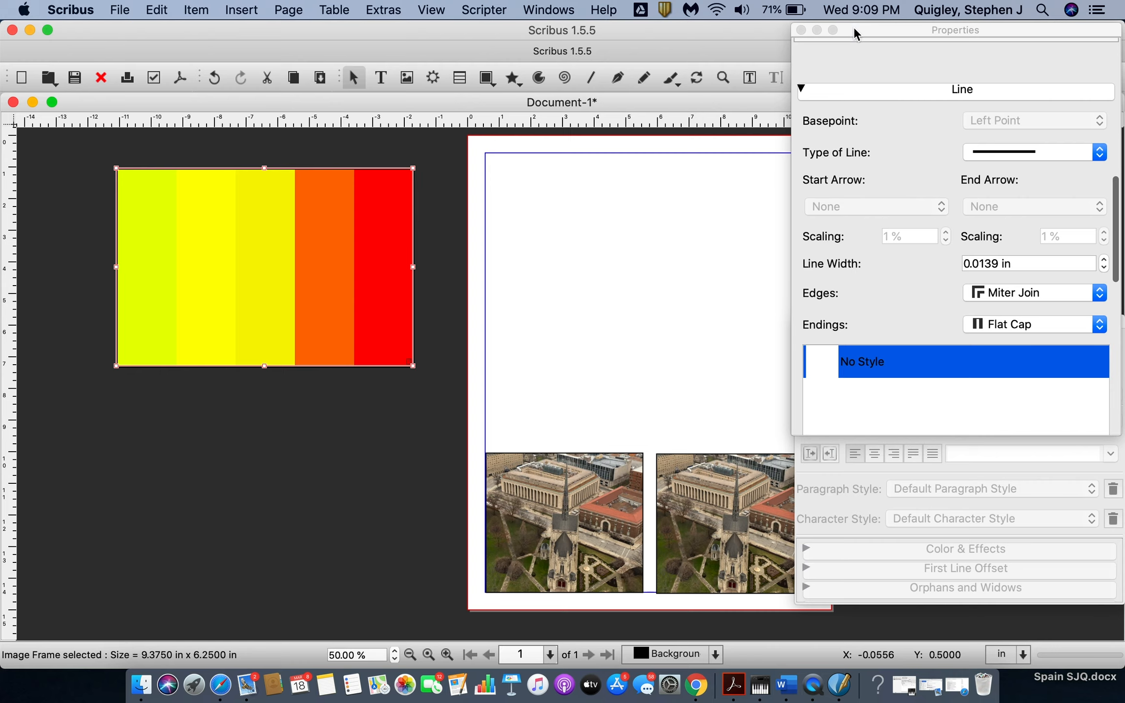
pyautogui.moveTo(854, 27); pyautogui.dragTo(855, 101)
# Sample the red stripe of the colour swatch image with the Eye Dropper
pyautogui.click(909, 77)
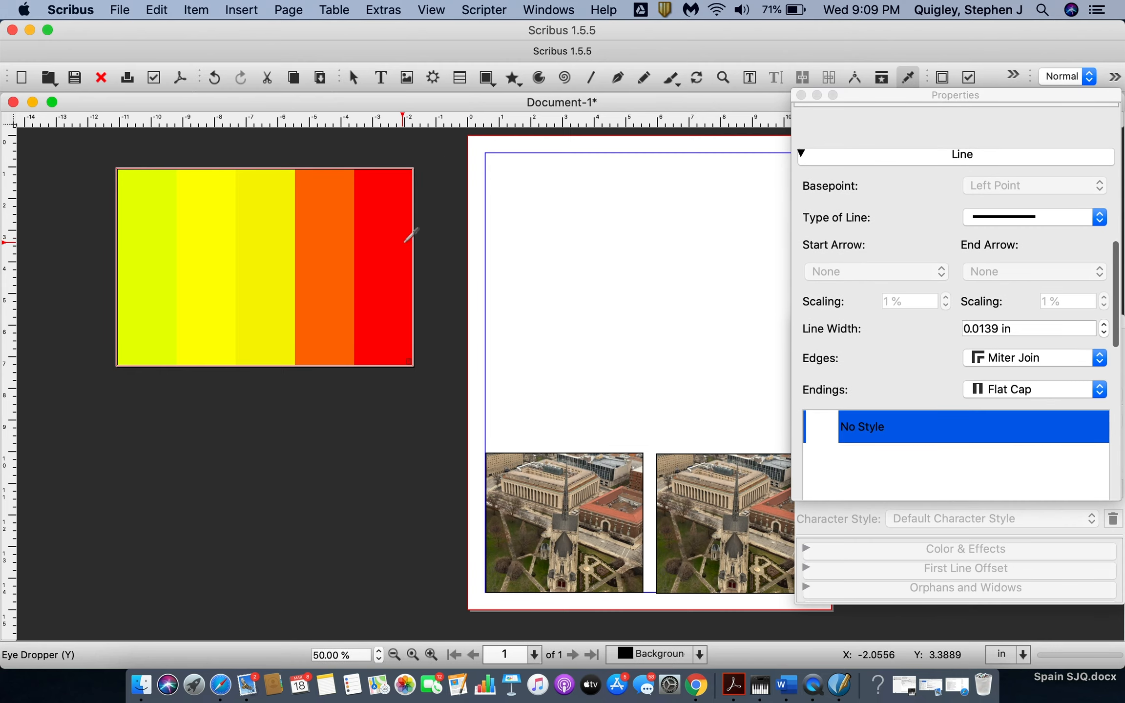
pyautogui.hscroll(5, 320, 227)
pyautogui.hscroll(-5, 320, 227)
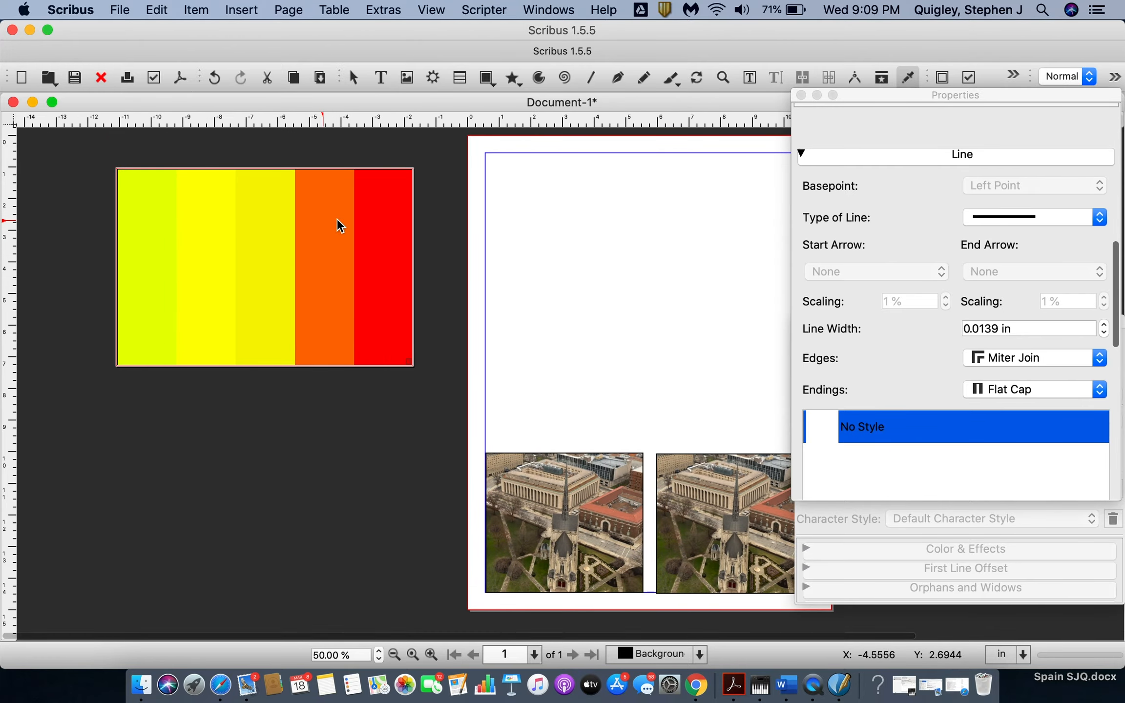
pyautogui.click(382, 234)
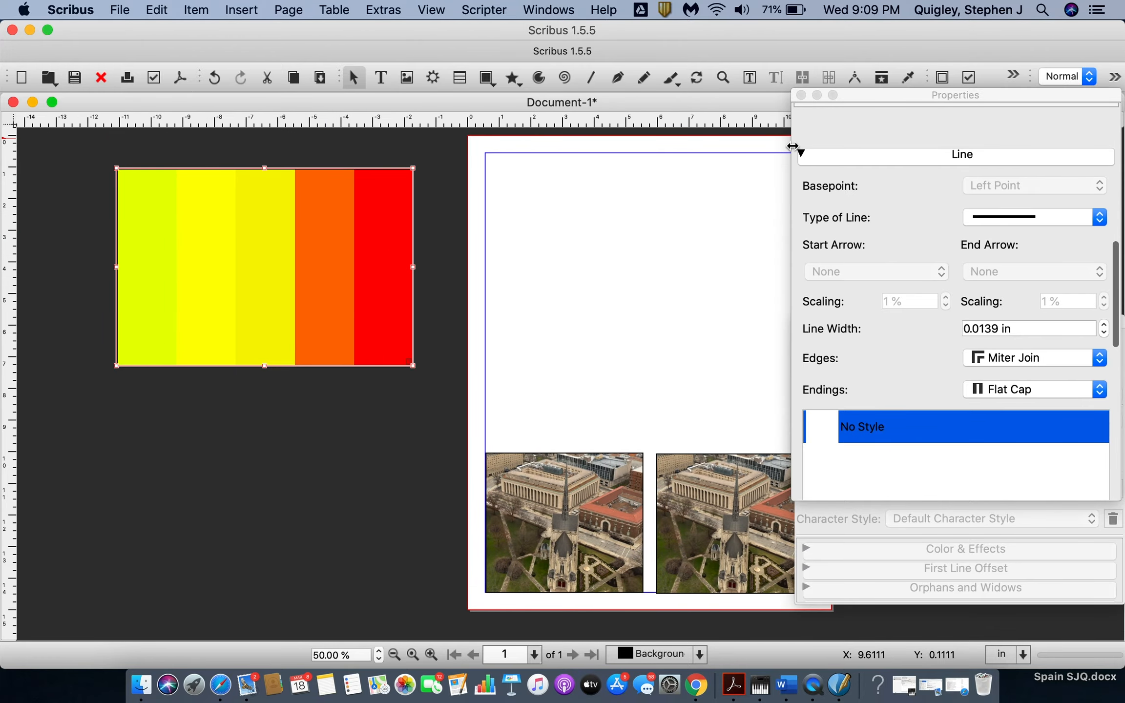
# Sample the orange stripe with the Eye Dropper and add it to the document colours as "safe orange"
pyautogui.click(908, 77)
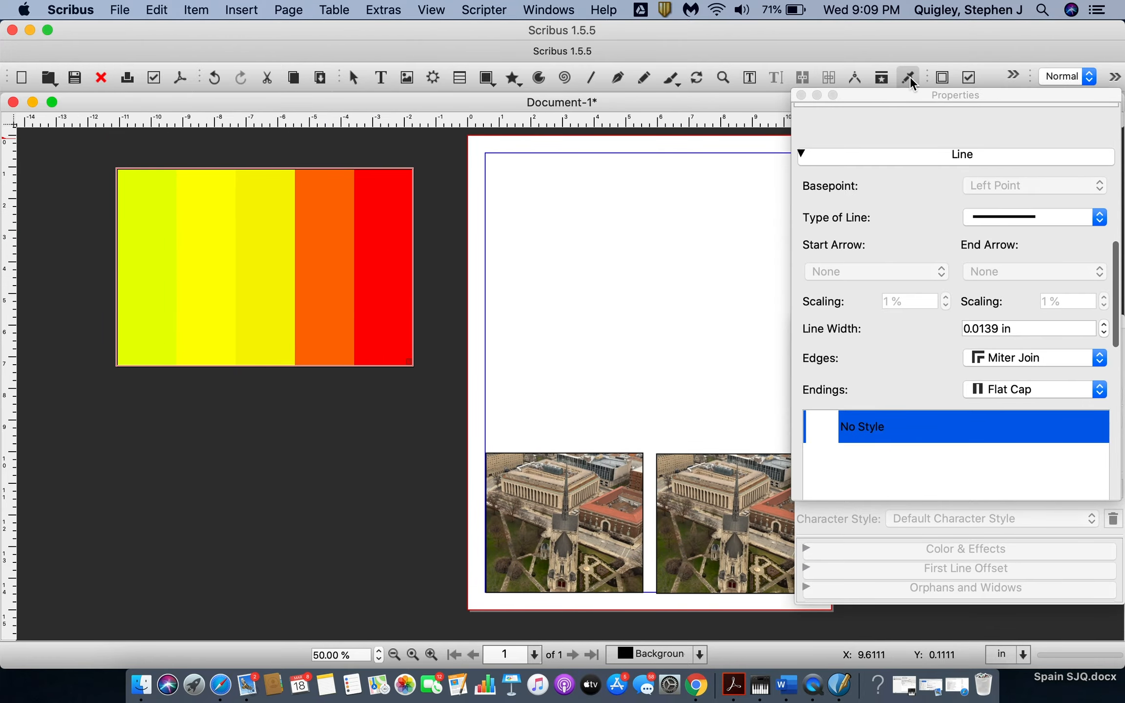
pyautogui.click(326, 263)
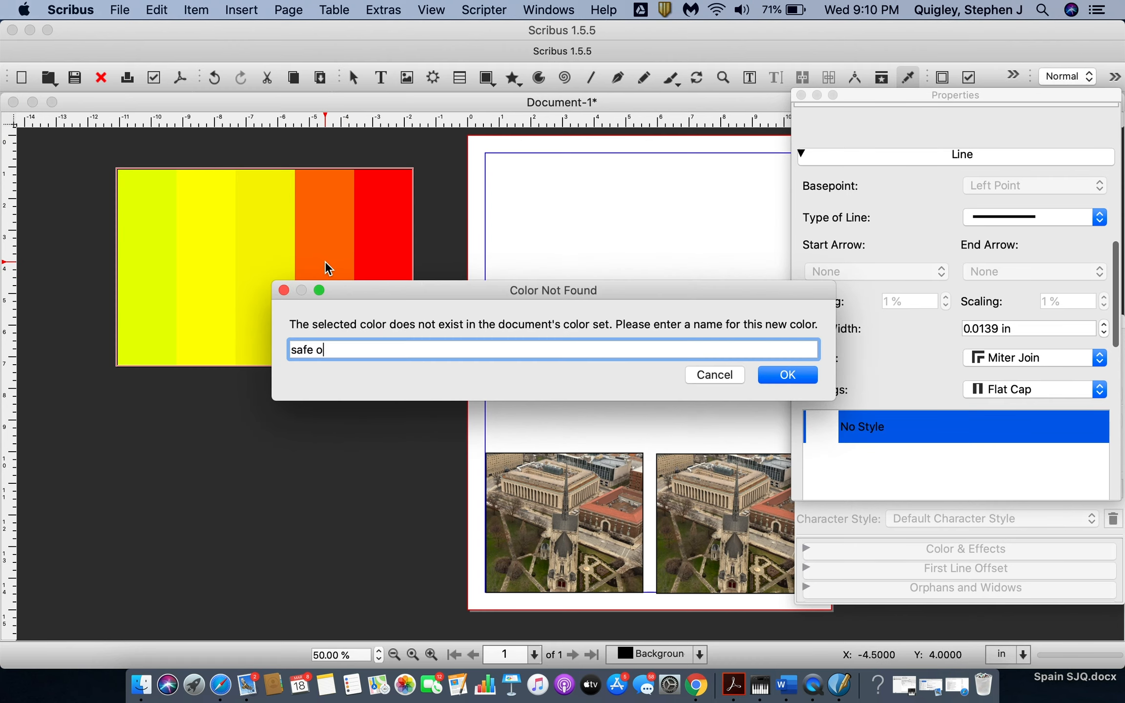
pyautogui.write('safe orange')
pyautogui.click(787, 376)
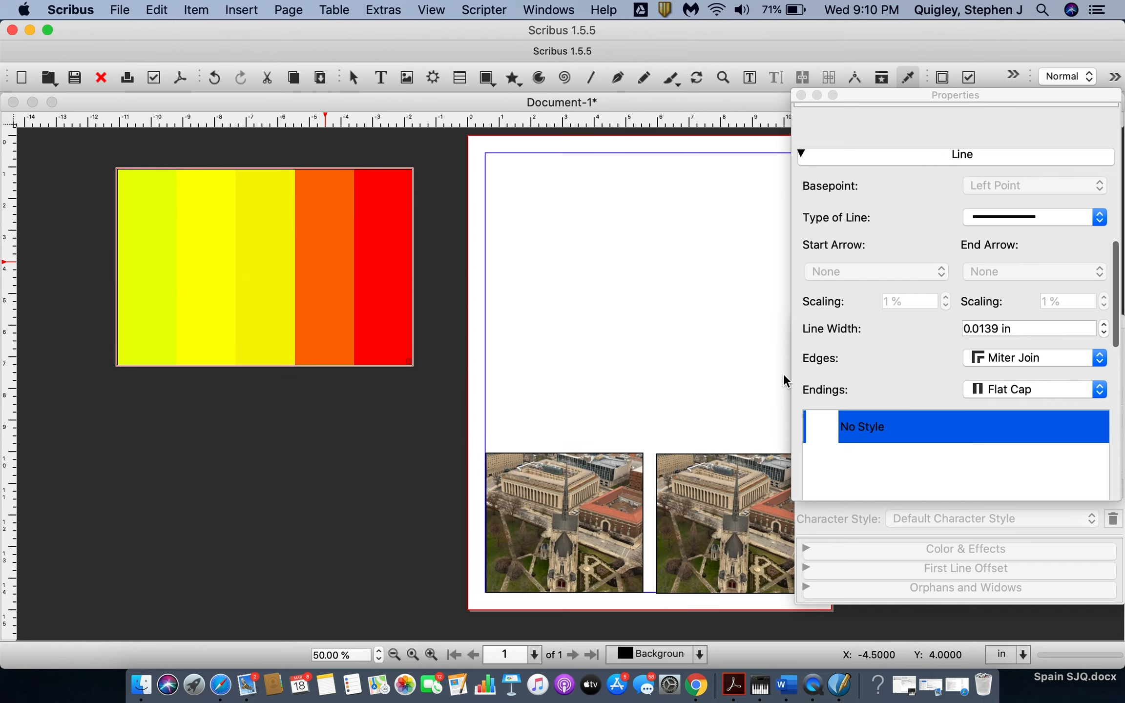
# Sample the bright yellow and yellow-green stripes with the Eye Dropper, naming the new colours "safe yellow" and "safe green"
pyautogui.click(908, 77)
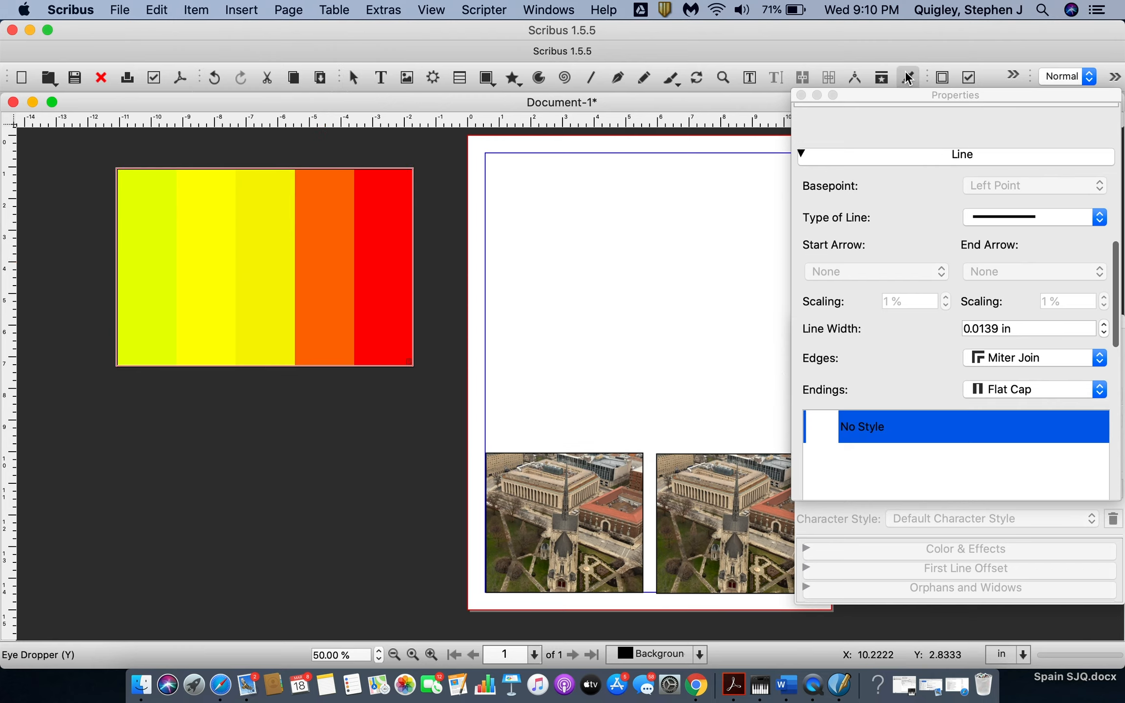
pyautogui.click(213, 248)
pyautogui.write('safe yellow')
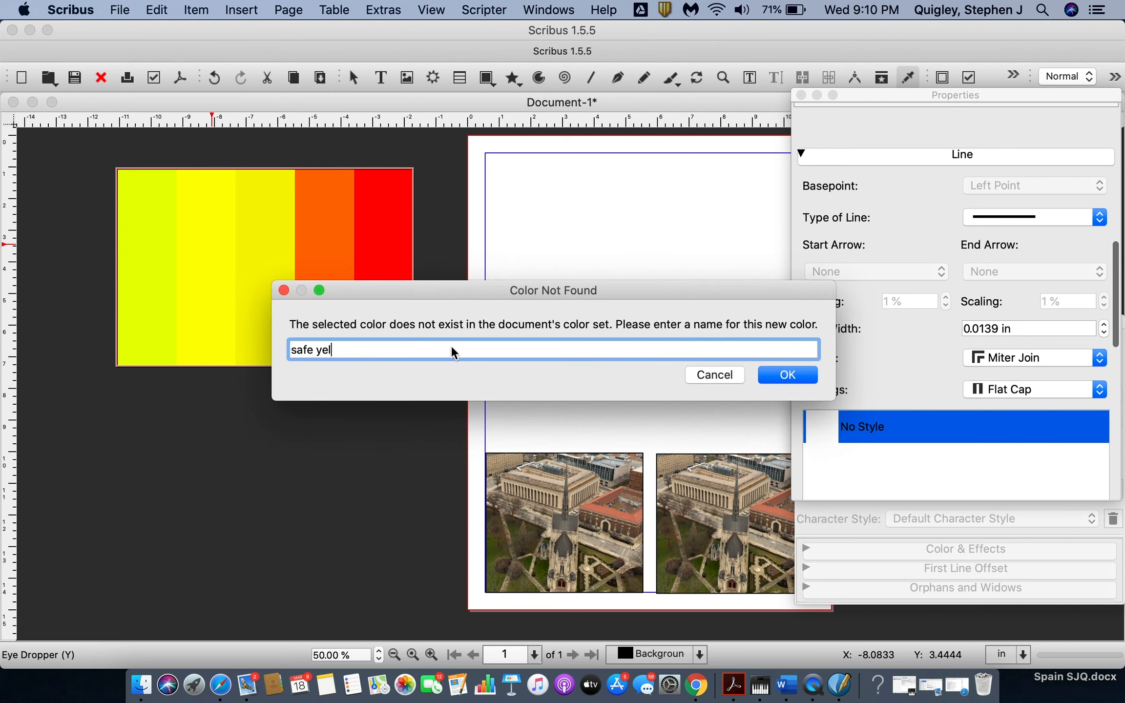
pyautogui.click(775, 378)
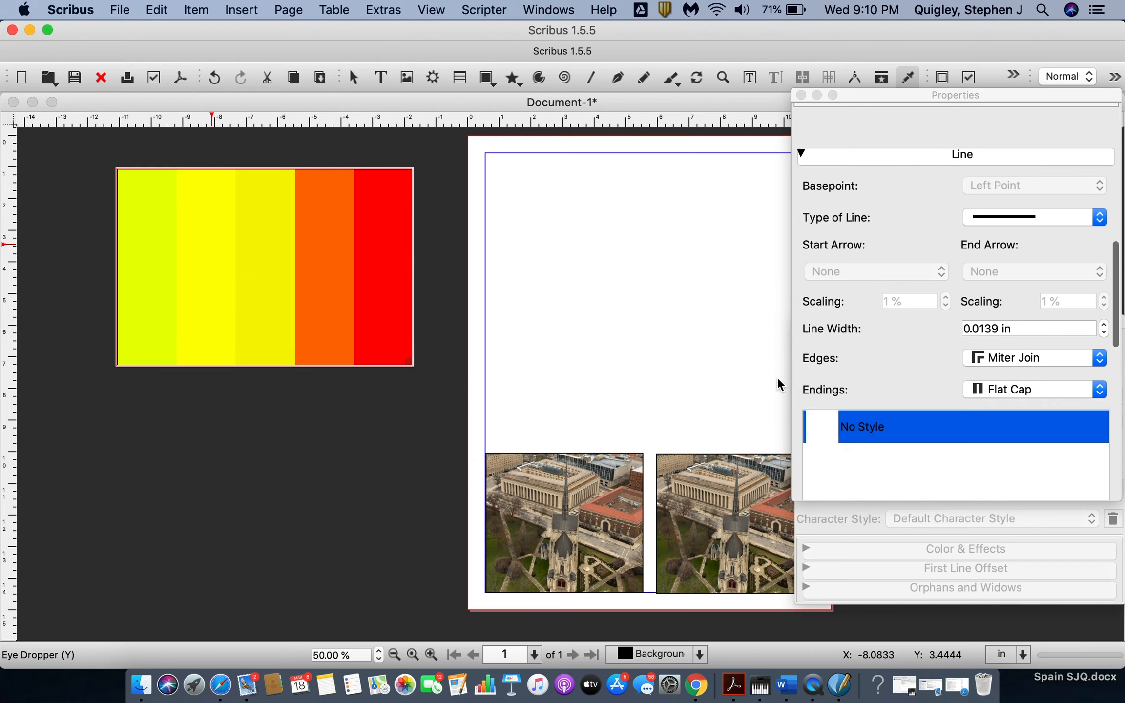
pyautogui.click(909, 78)
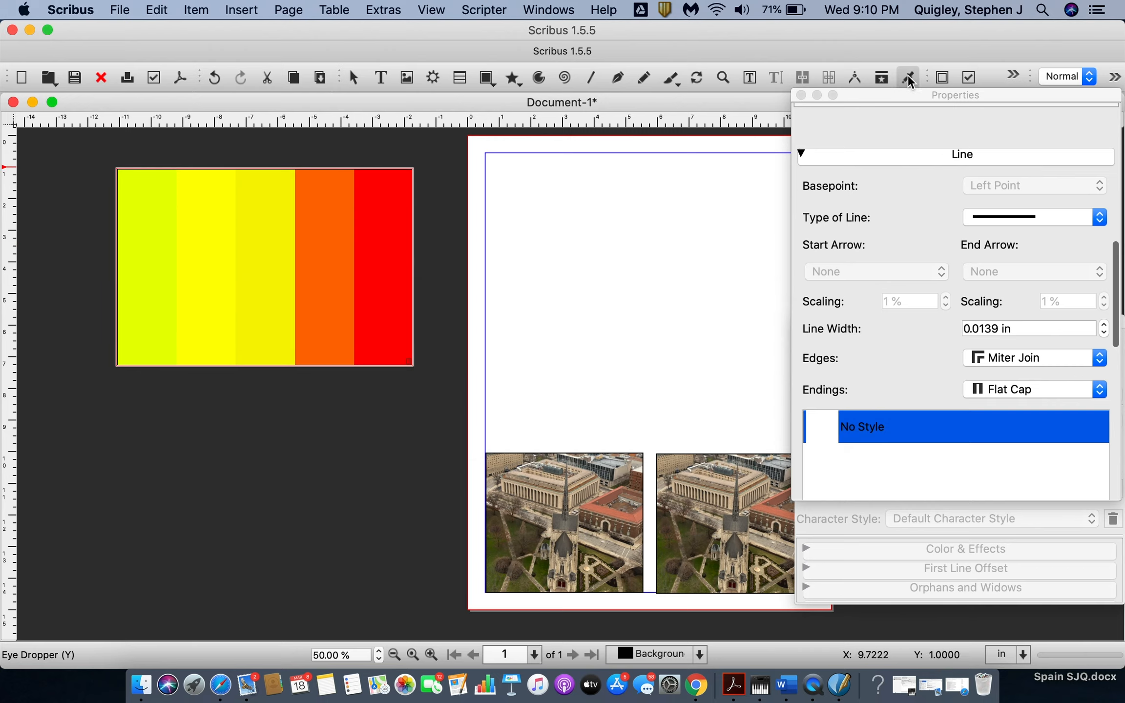
pyautogui.click(155, 239)
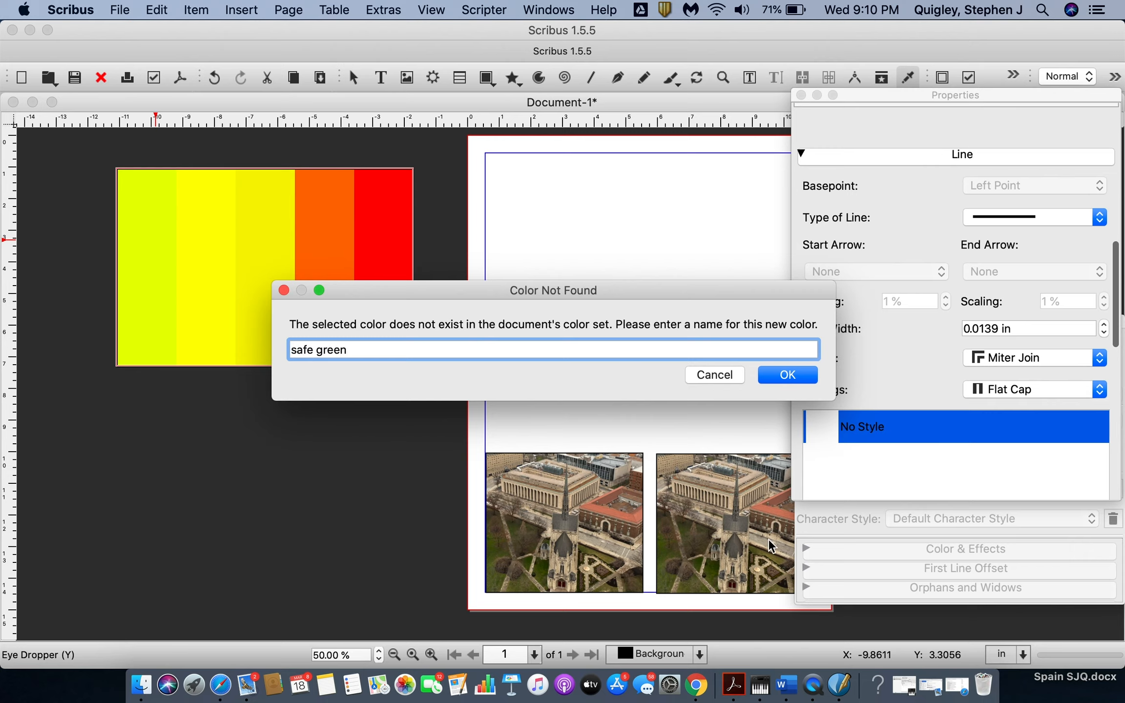
pyautogui.click(775, 375)
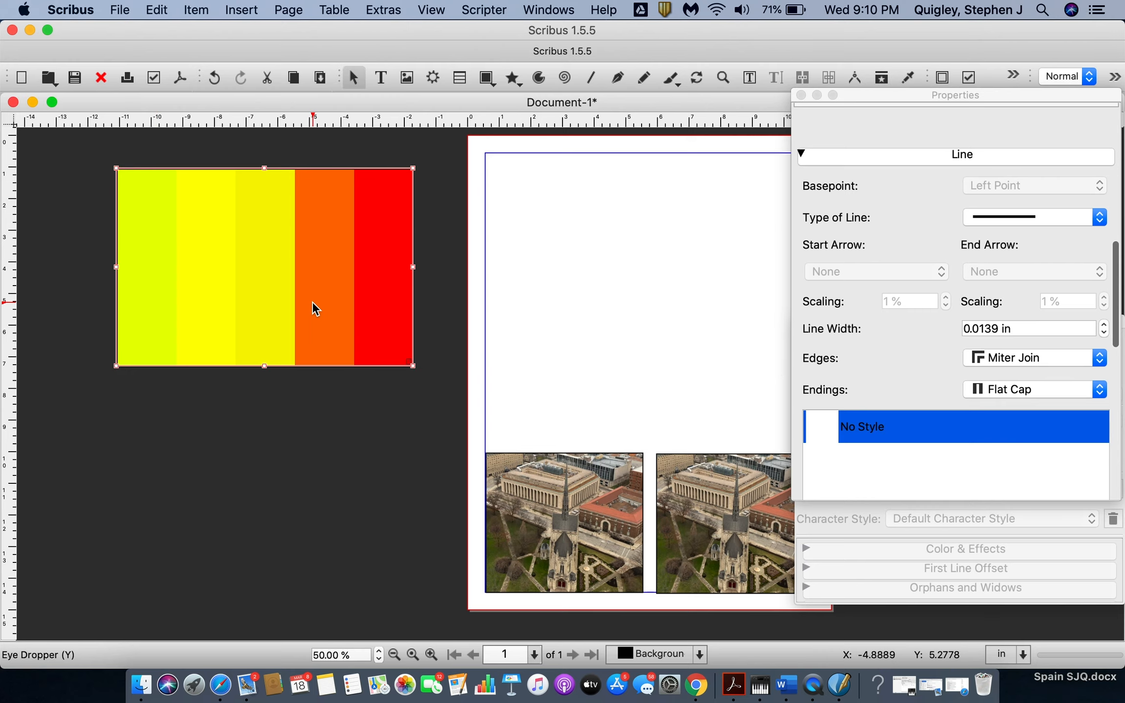
# Draw a rectangle of about 11.4 by 15 in covering the whole page
pyautogui.hscroll(5, 269, 338)
pyautogui.hscroll(-5, 270, 338)
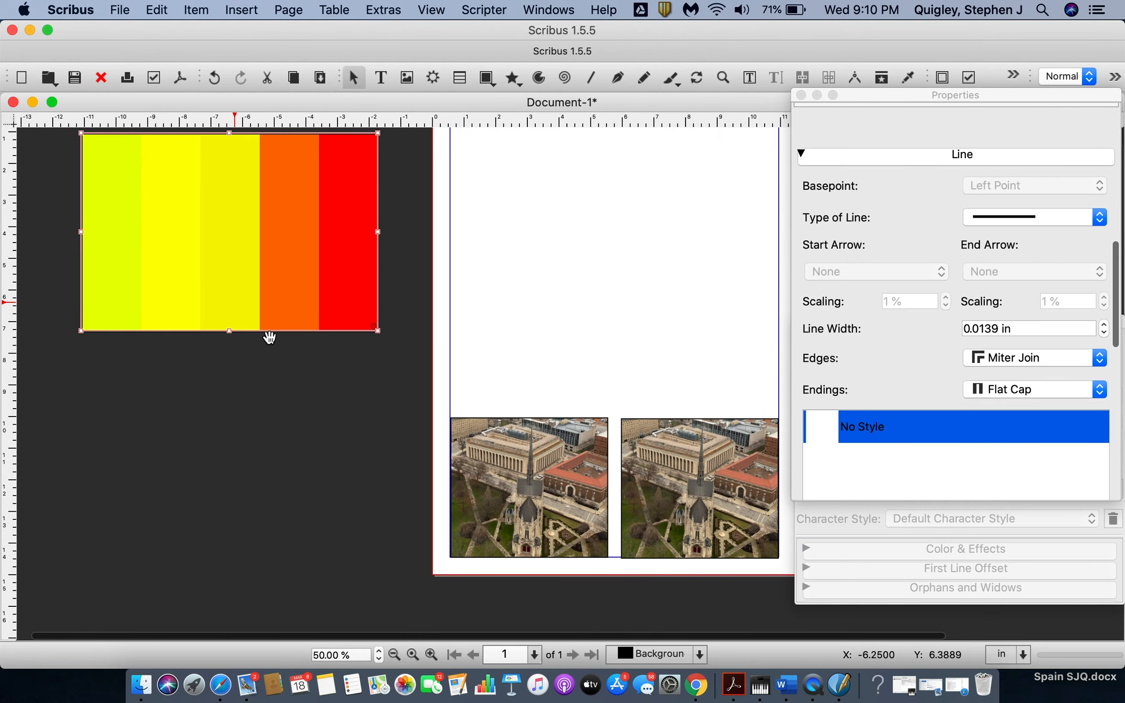
pyautogui.hscroll(5, 269, 338)
pyautogui.hscroll(-4, 269, 338)
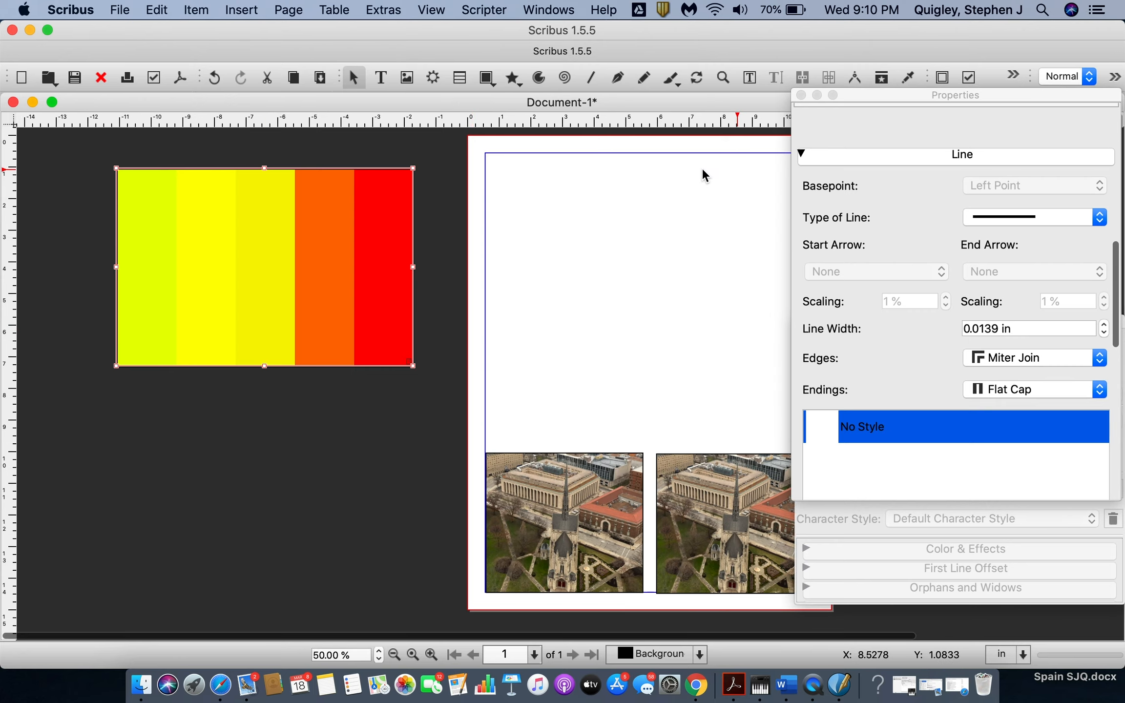
pyautogui.hscroll(4, 701, 168)
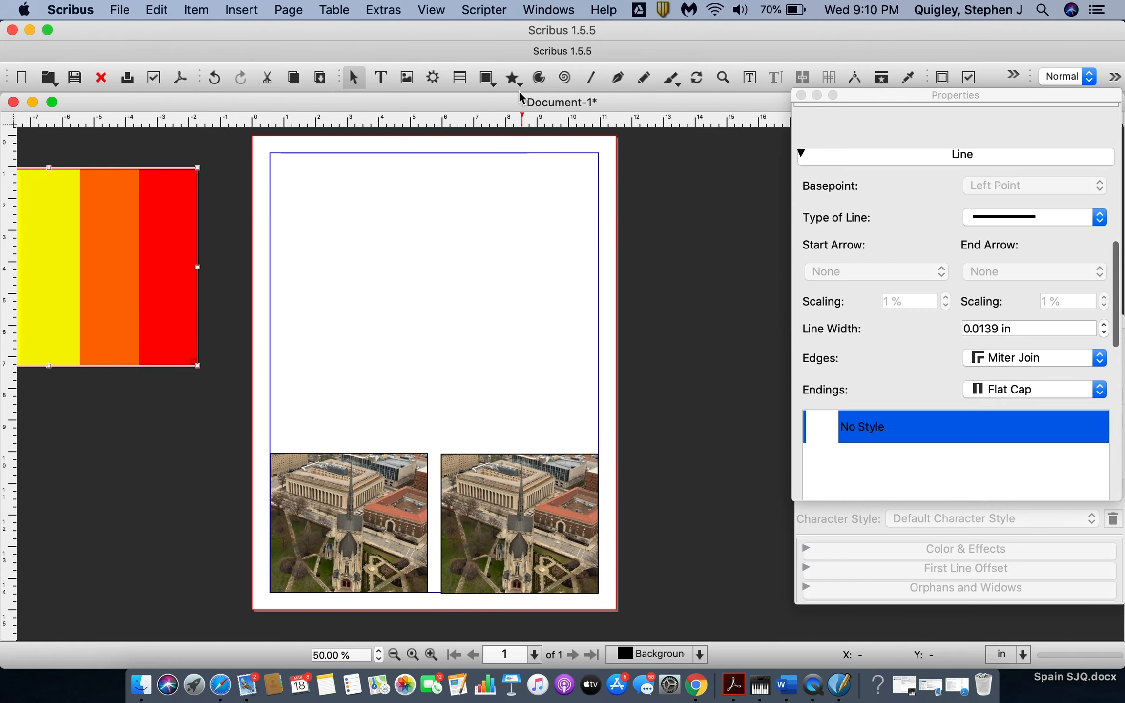
pyautogui.click(490, 80)
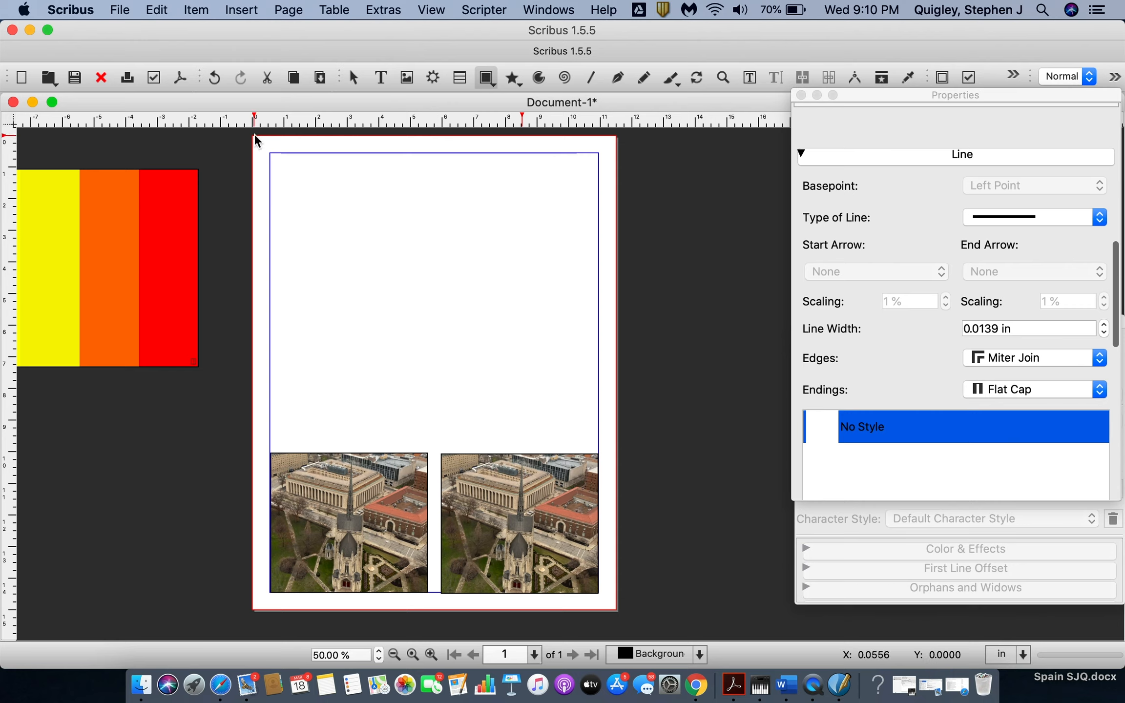
pyautogui.moveTo(254, 134); pyautogui.dragTo(616, 610)
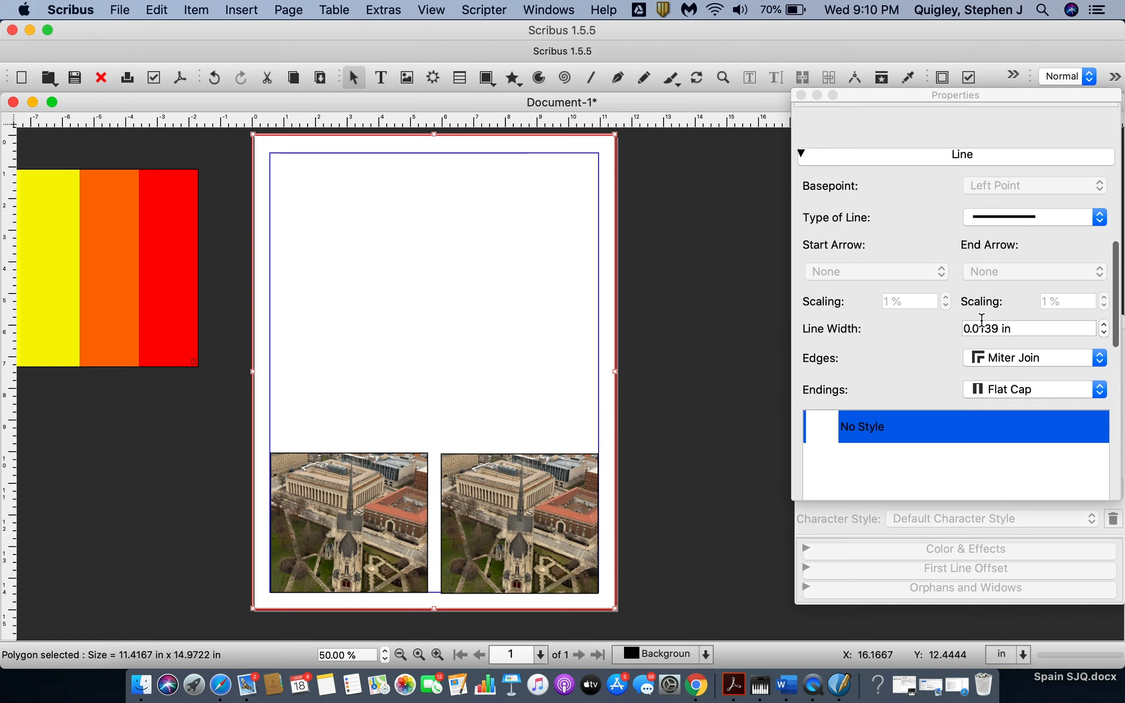
pyautogui.scroll(-1, 982, 320)
pyautogui.scroll(8, 937, 256)
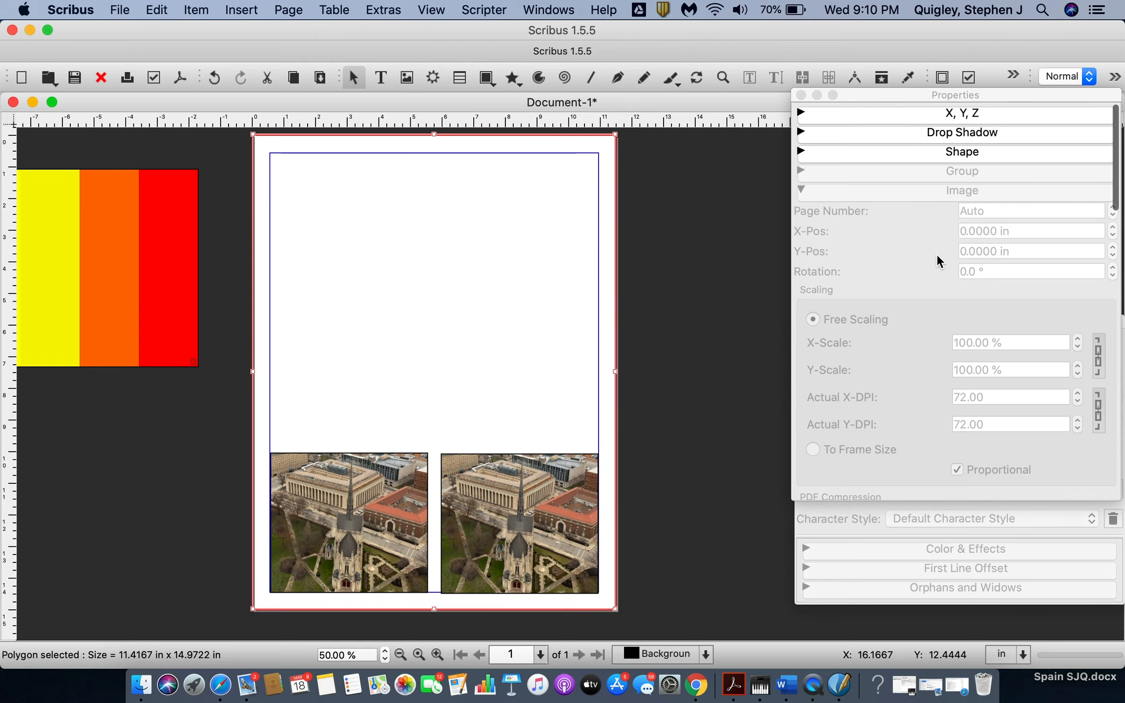
# Fill the page-sized rectangle with the solid colour "safe yellow"
pyautogui.click(801, 152)
pyautogui.click(801, 153)
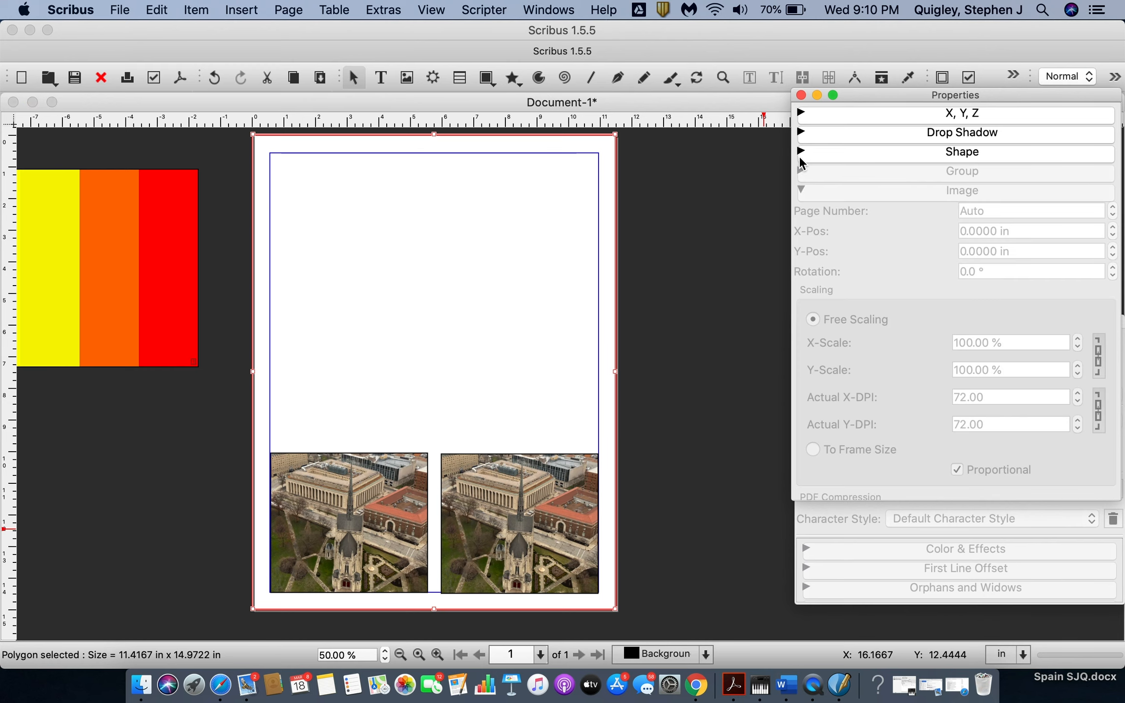
pyautogui.scroll(-15, 801, 176)
pyautogui.scroll(3, 801, 176)
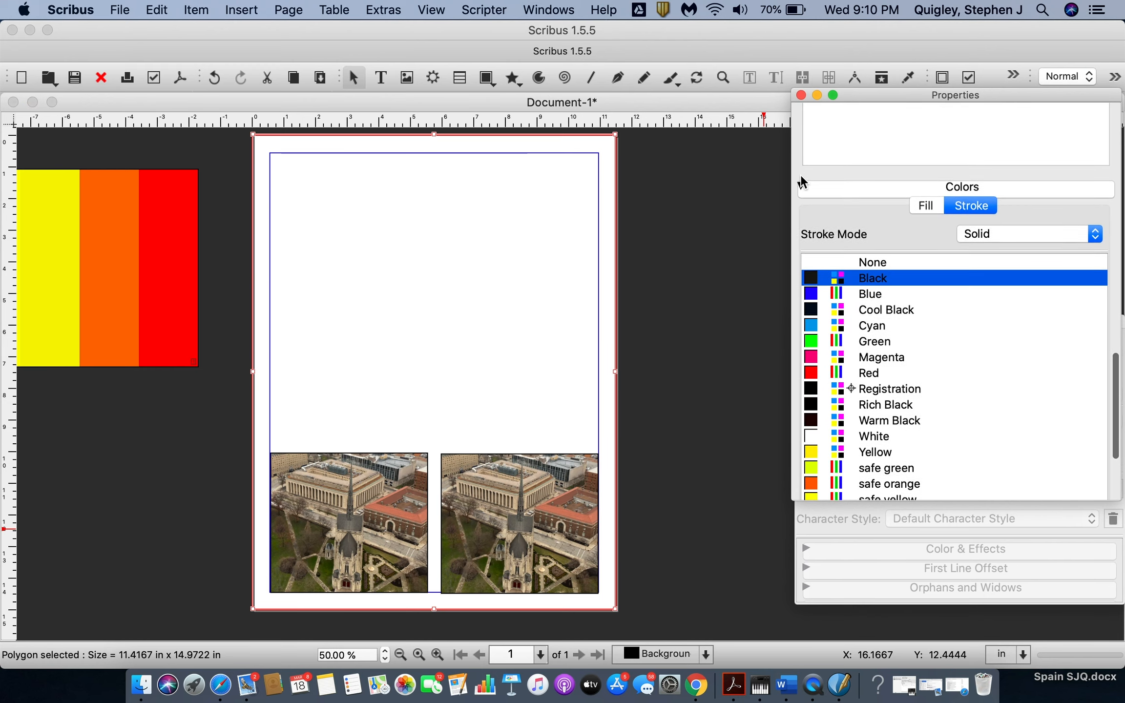
pyautogui.scroll(-5, 801, 176)
pyautogui.scroll(4, 801, 175)
pyautogui.click(925, 179)
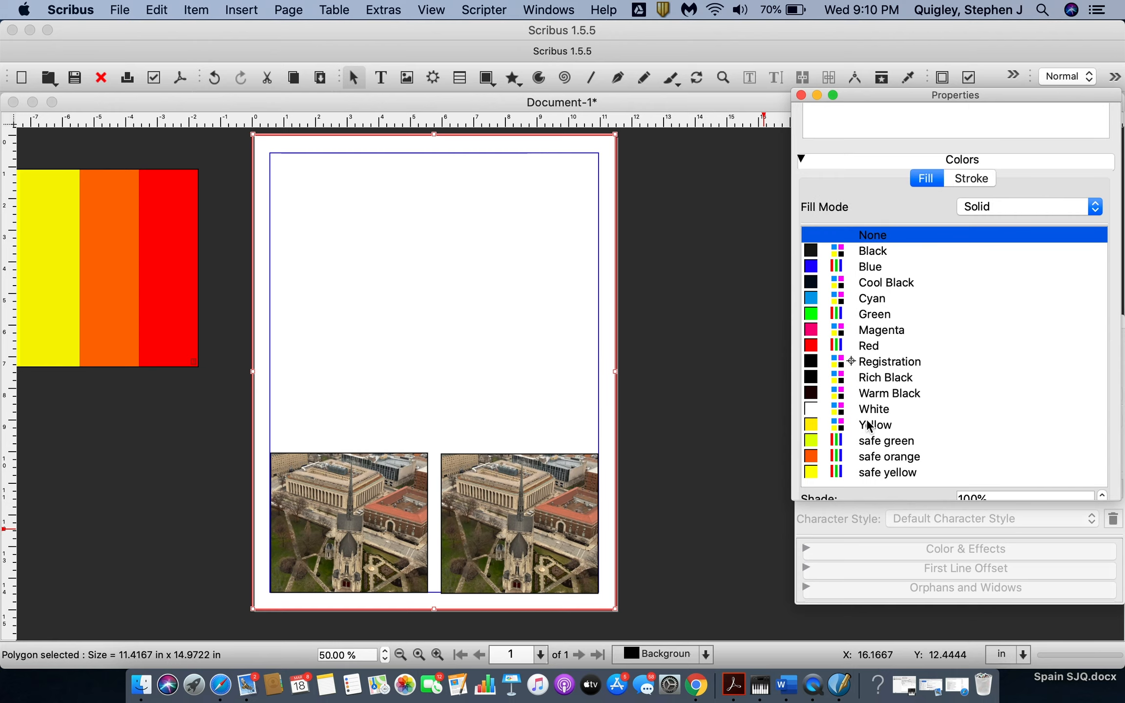
pyautogui.scroll(-1, 867, 425)
pyautogui.click(880, 466)
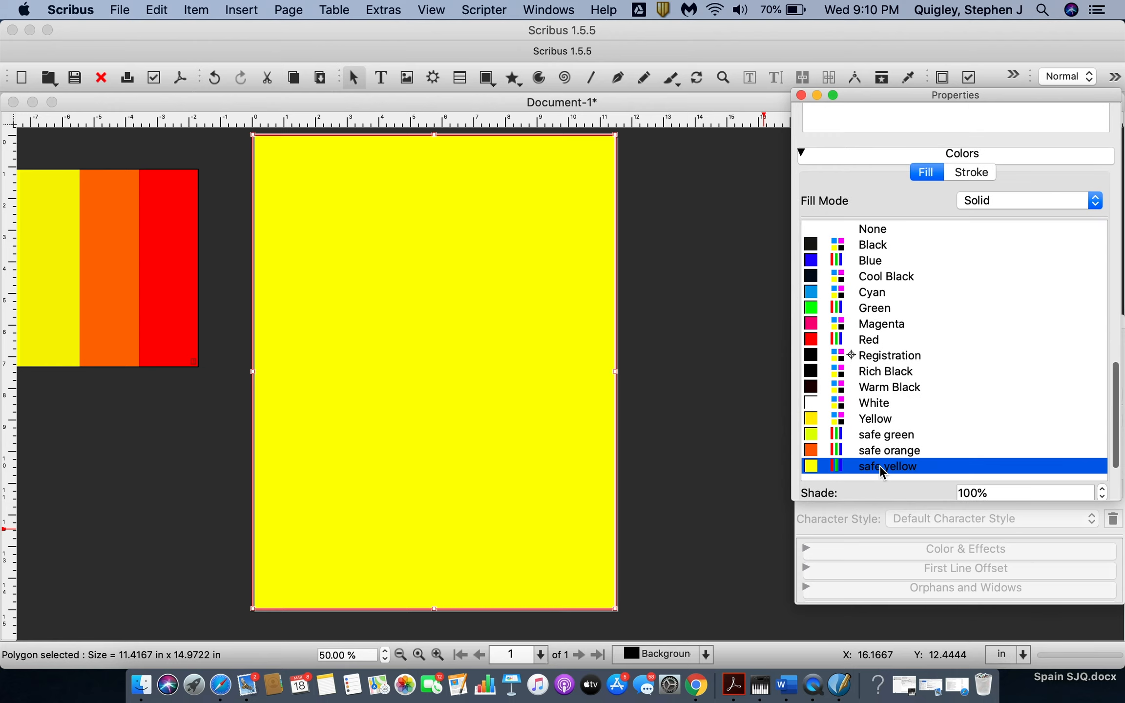
pyautogui.click(726, 349)
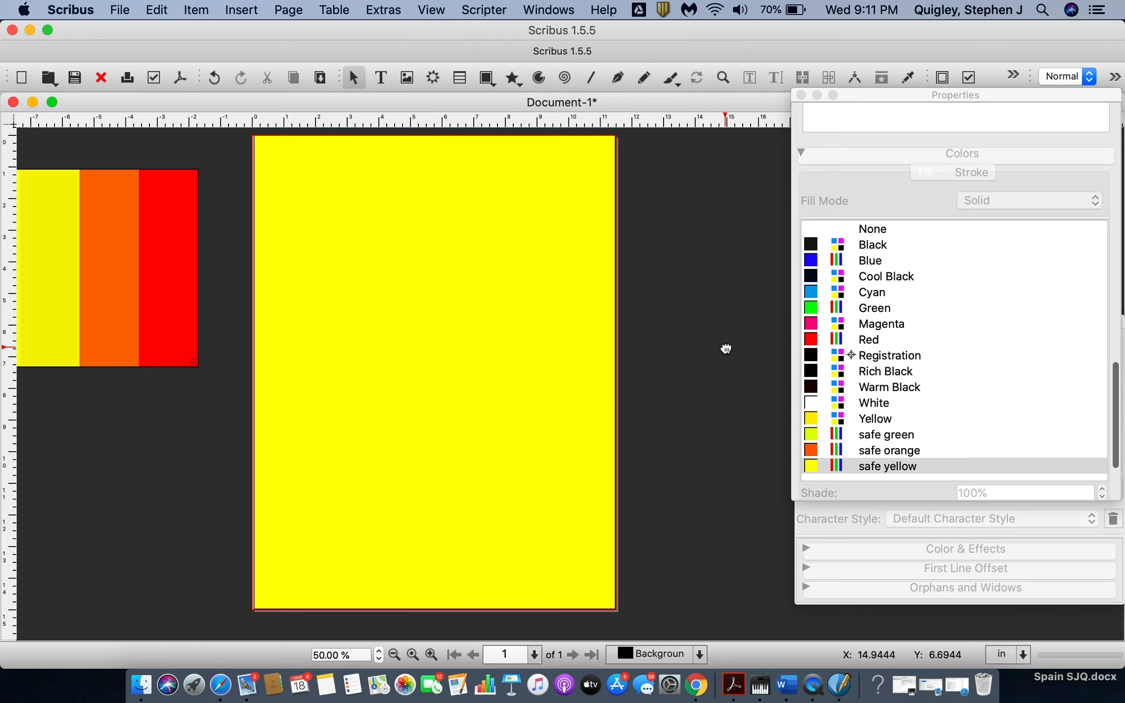
# Lower the yellow background rectangle to the bottom of the stacking order, behind both city photos
pyautogui.rightClick(540, 266)
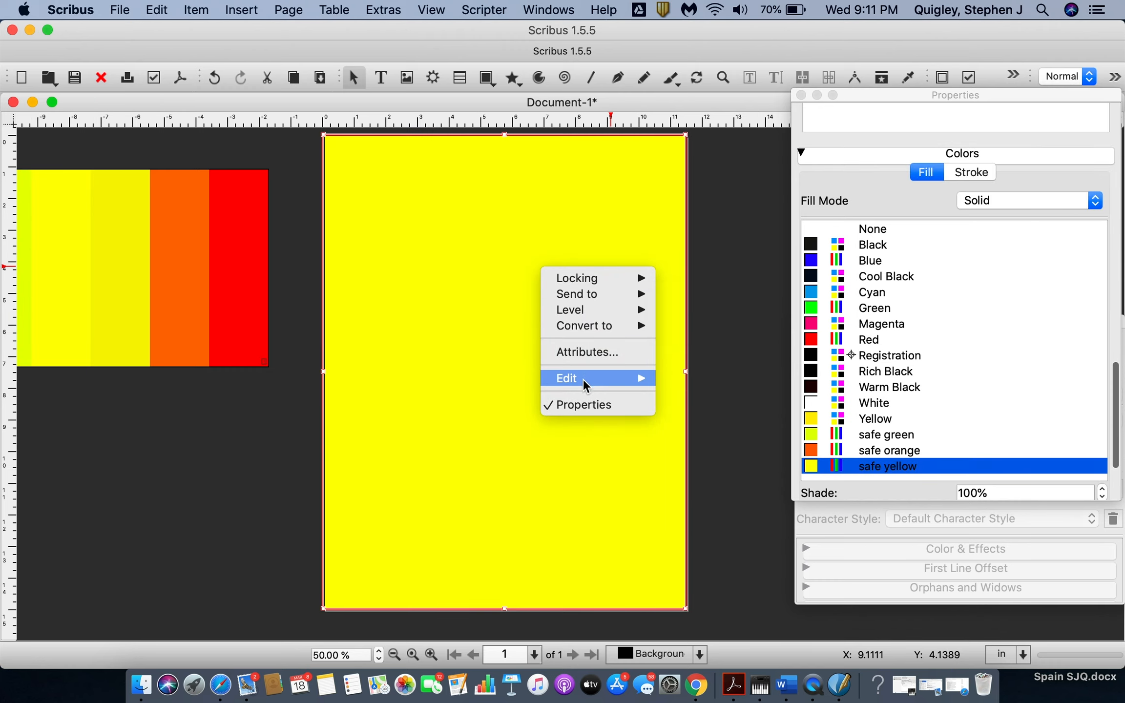
pyautogui.moveTo(583, 326)
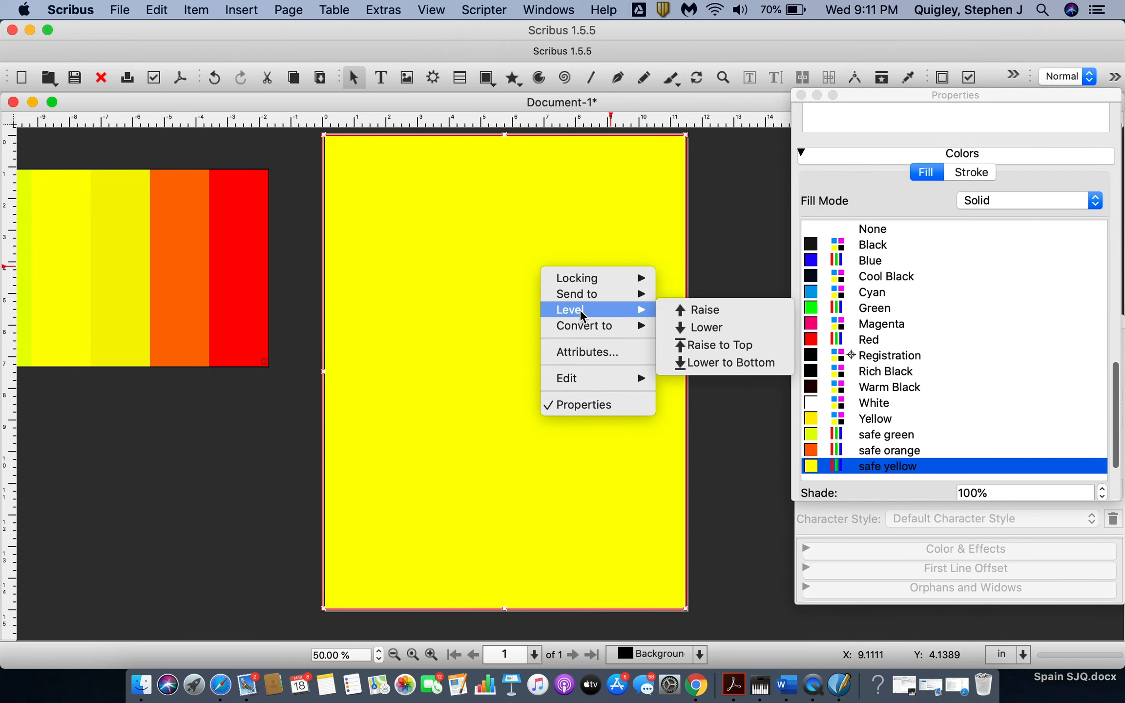
pyautogui.click(701, 363)
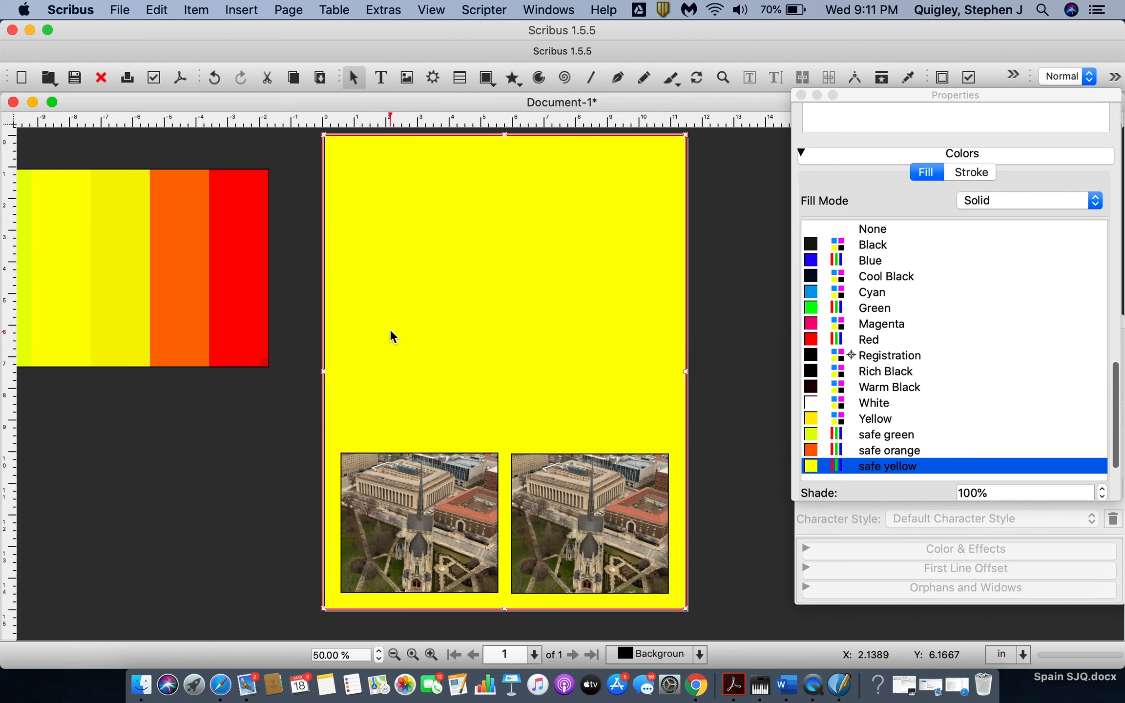
pyautogui.click(251, 436)
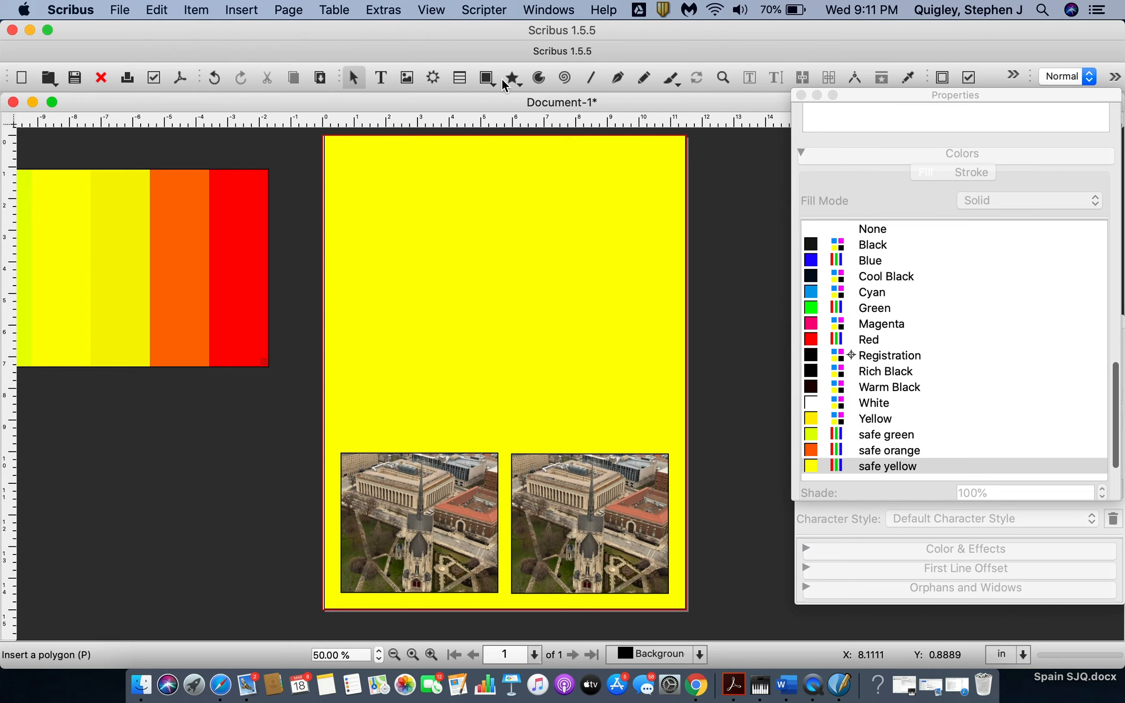
# Insert a text frame of about 3.9 by 1.1 in across the lower part of the first city photo, containing "First"
pyautogui.click(380, 79)
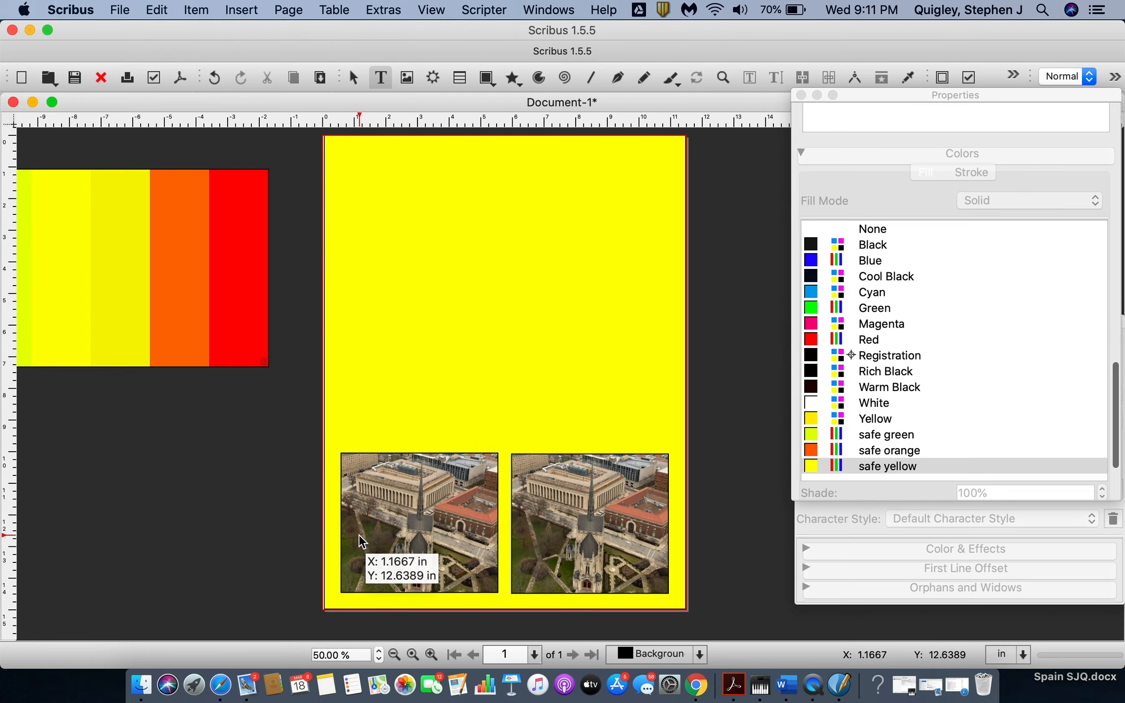
pyautogui.moveTo(359, 552); pyautogui.dragTo(482, 584)
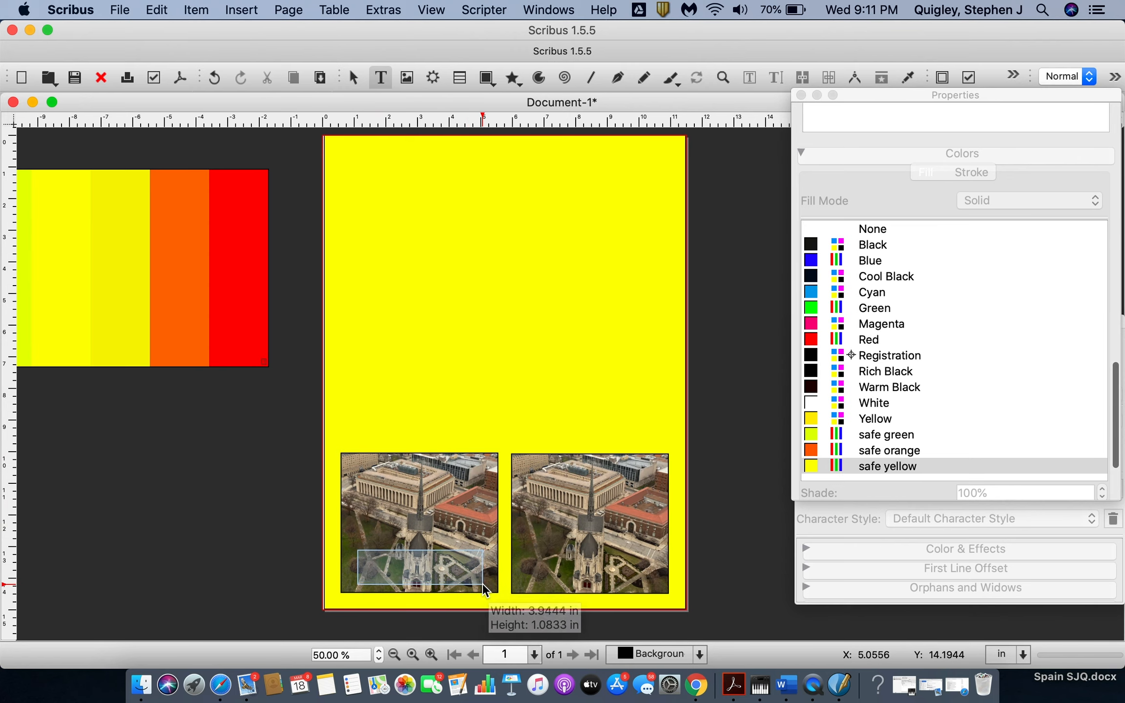
pyautogui.doubleClick(404, 568)
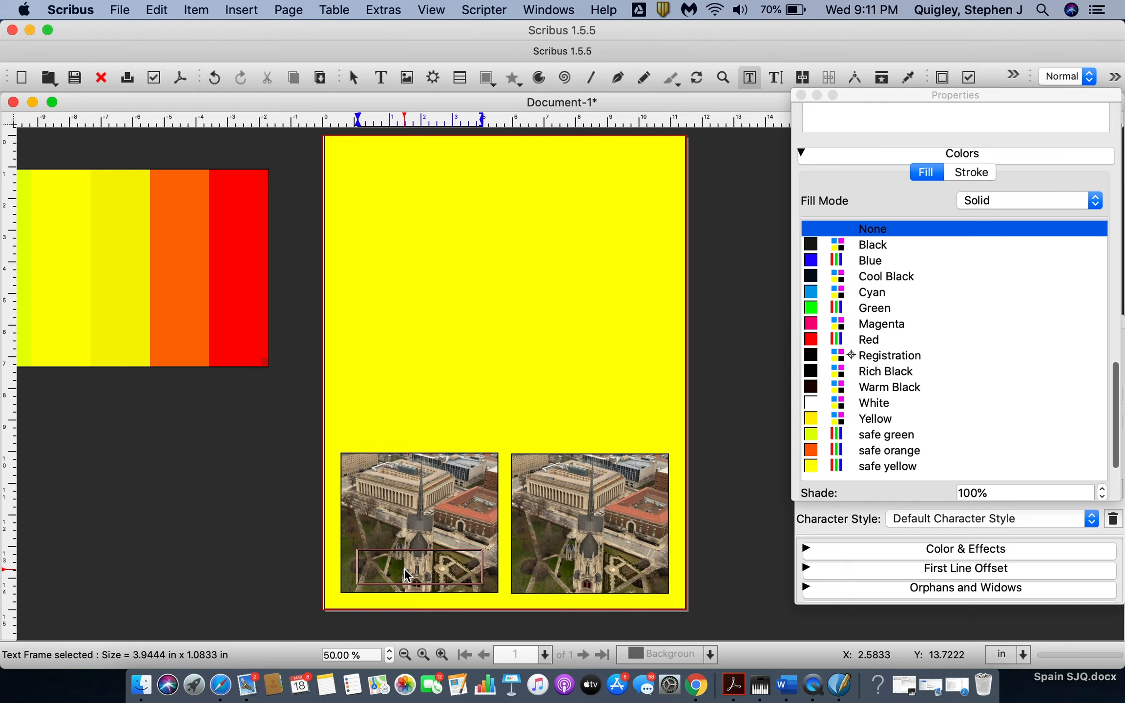
pyautogui.press('super+v')
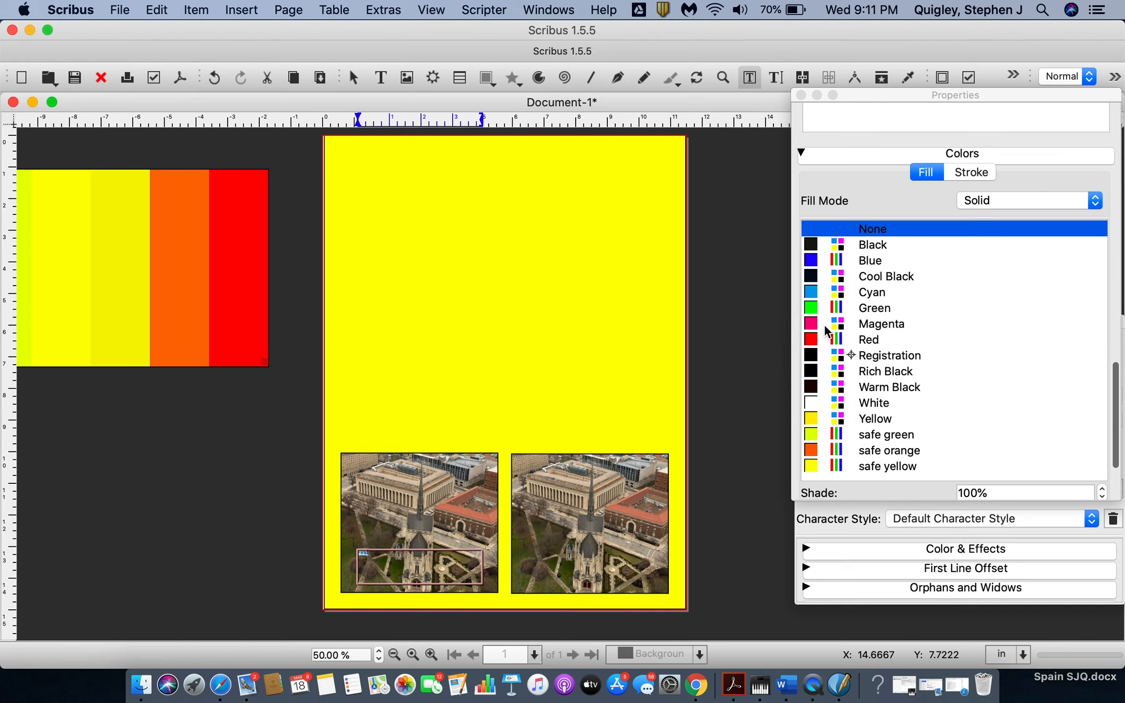
# Resize the Properties palette and reposition Text Properties below it so that both palettes' settings are accessible
pyautogui.moveTo(945, 501); pyautogui.dragTo(936, 308)
pyautogui.click(945, 325)
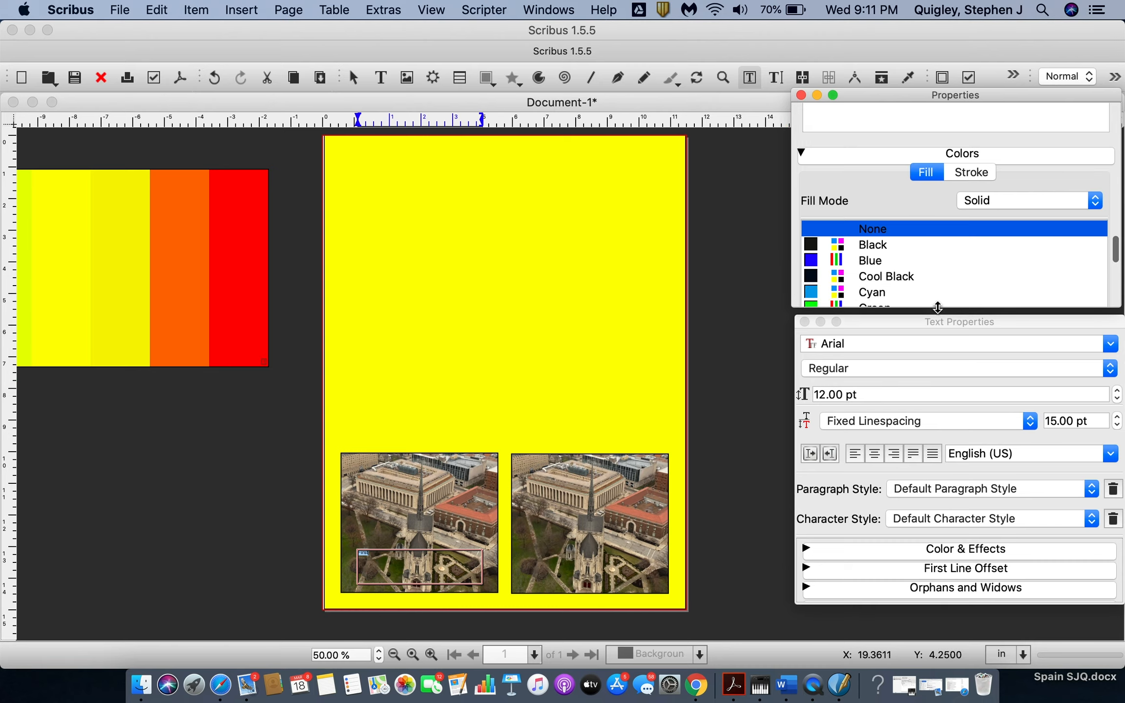
pyautogui.click(848, 344)
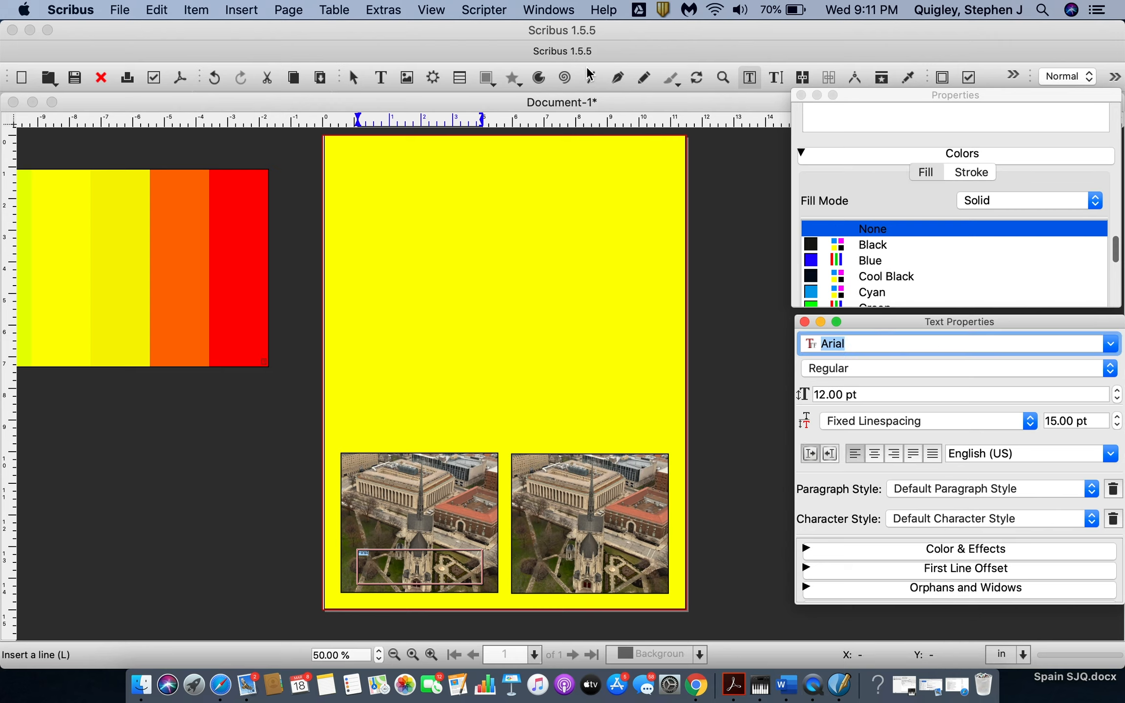
pyautogui.click(428, 10)
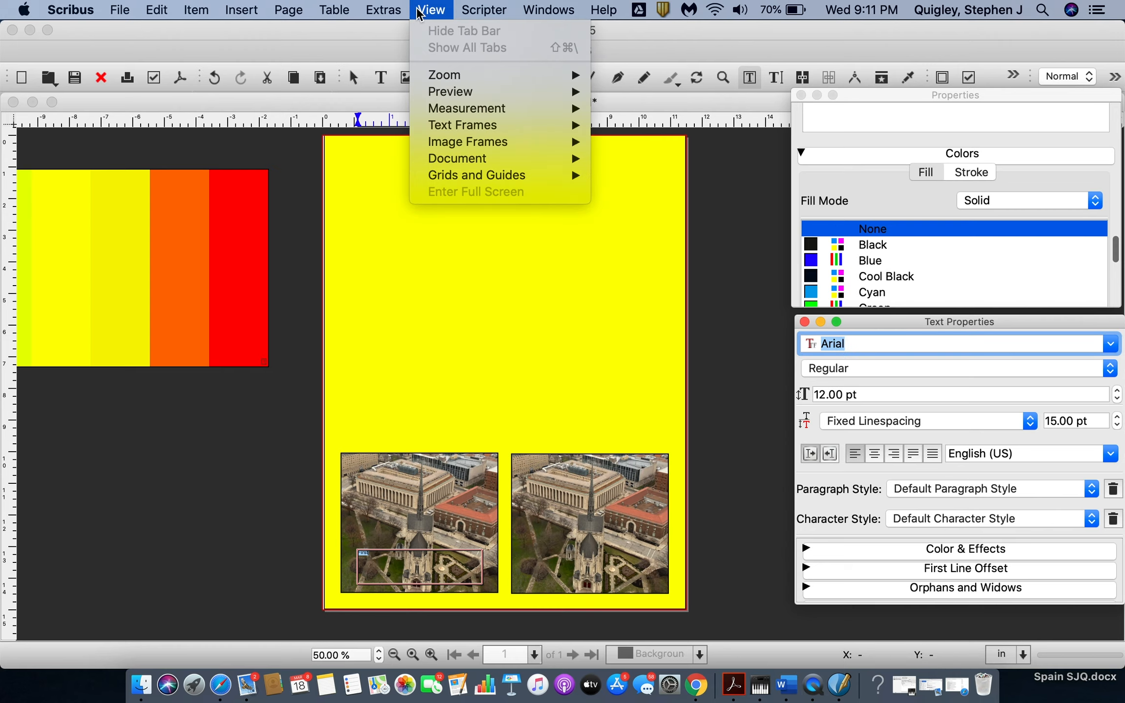
pyautogui.moveTo(547, 11)
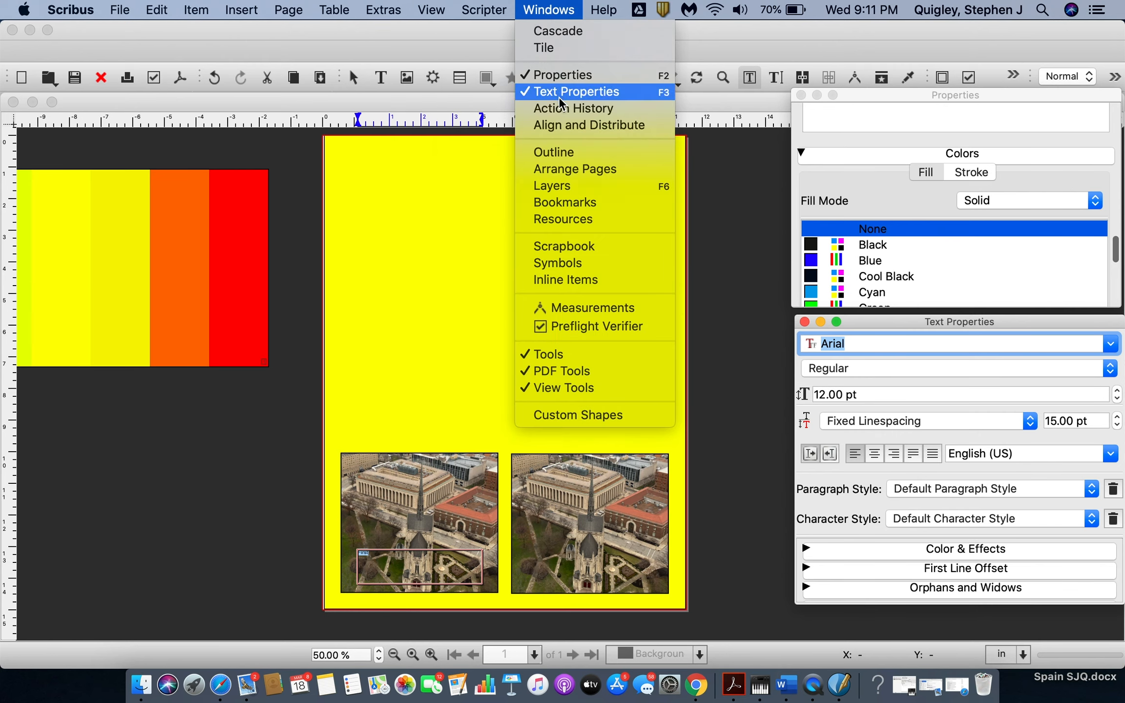
pyautogui.click(550, 11)
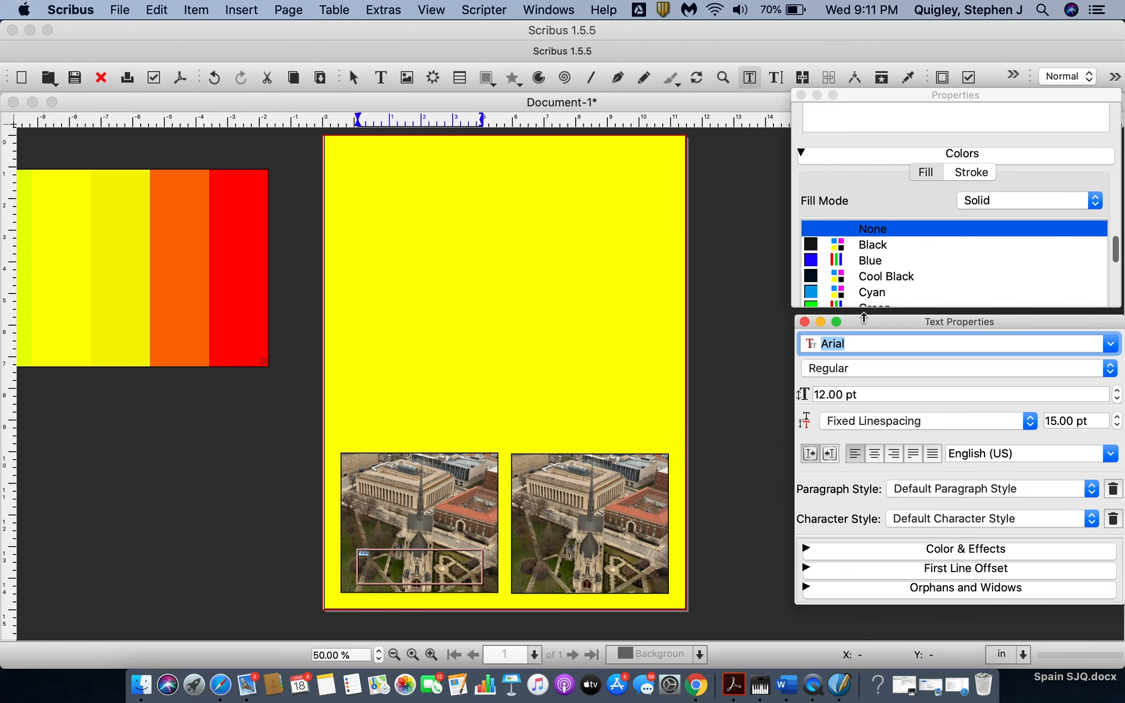
pyautogui.moveTo(864, 318); pyautogui.dragTo(865, 346)
pyautogui.moveTo(903, 307); pyautogui.dragTo(904, 341)
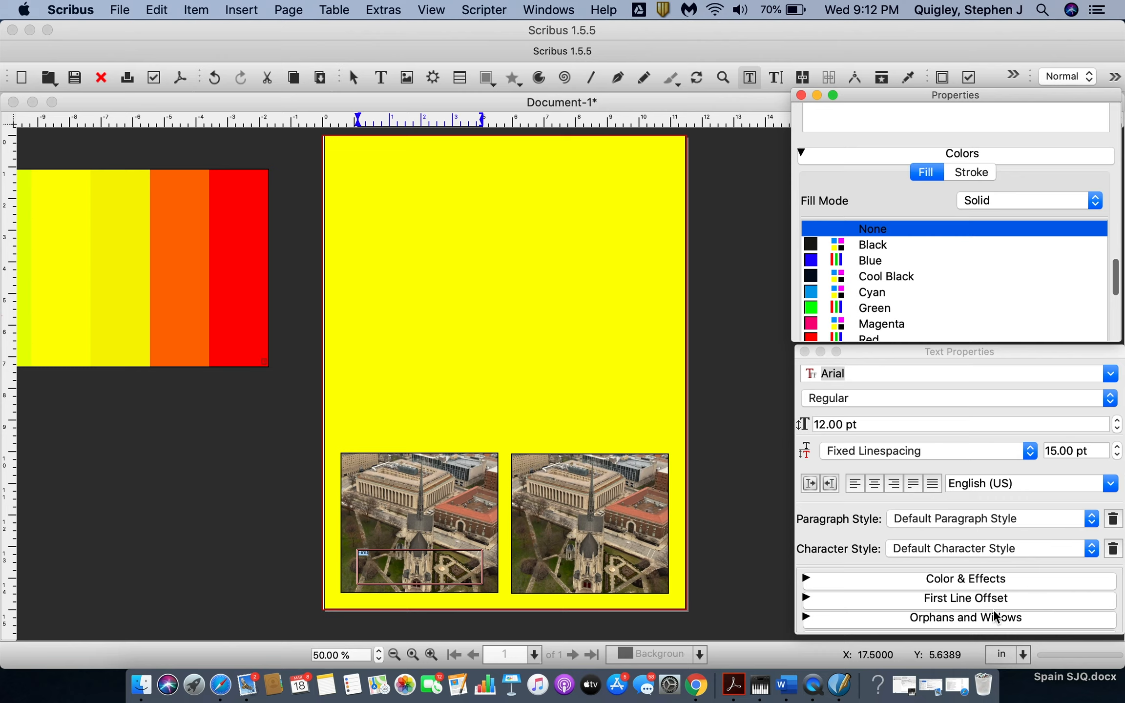
# Set the font size of the selected word "First" to 50 pt, after trying 35 pt
pyautogui.click(829, 424)
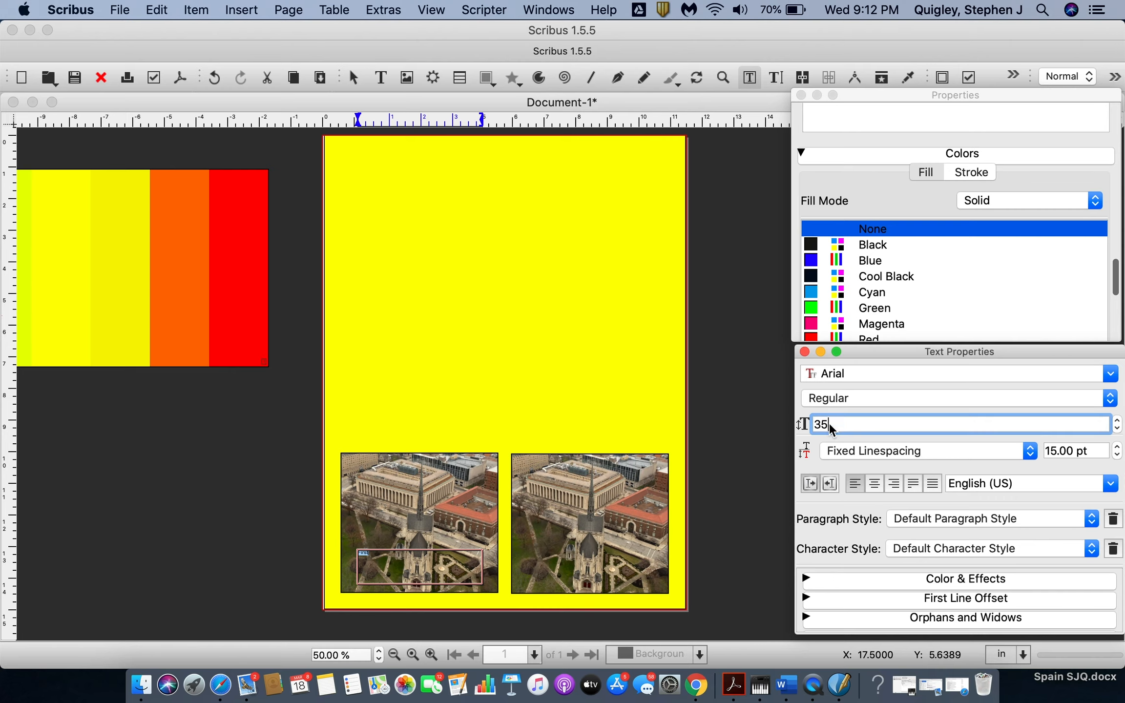
pyautogui.press('Return')
pyautogui.tripleClick(827, 423)
pyautogui.press('BackSpace')
pyautogui.write('50')
pyautogui.press('Return')
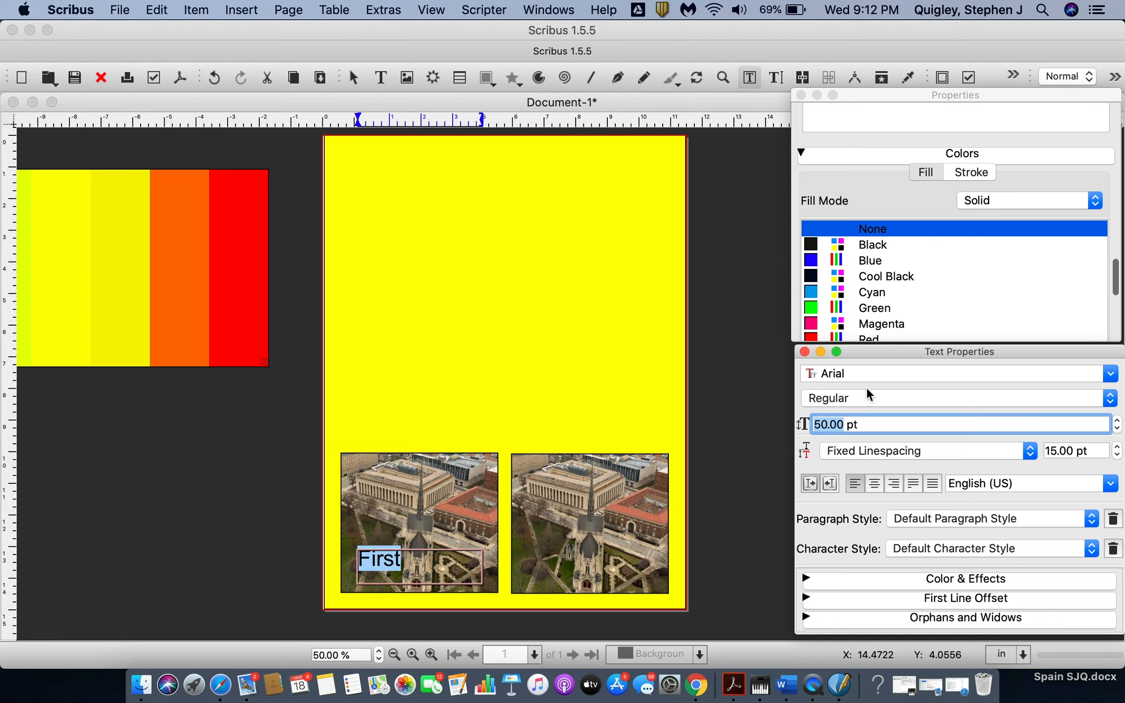
# Change the font of the word "First" to Helvetica in the Bold style
pyautogui.click(861, 375)
pyautogui.write('Helvetica')
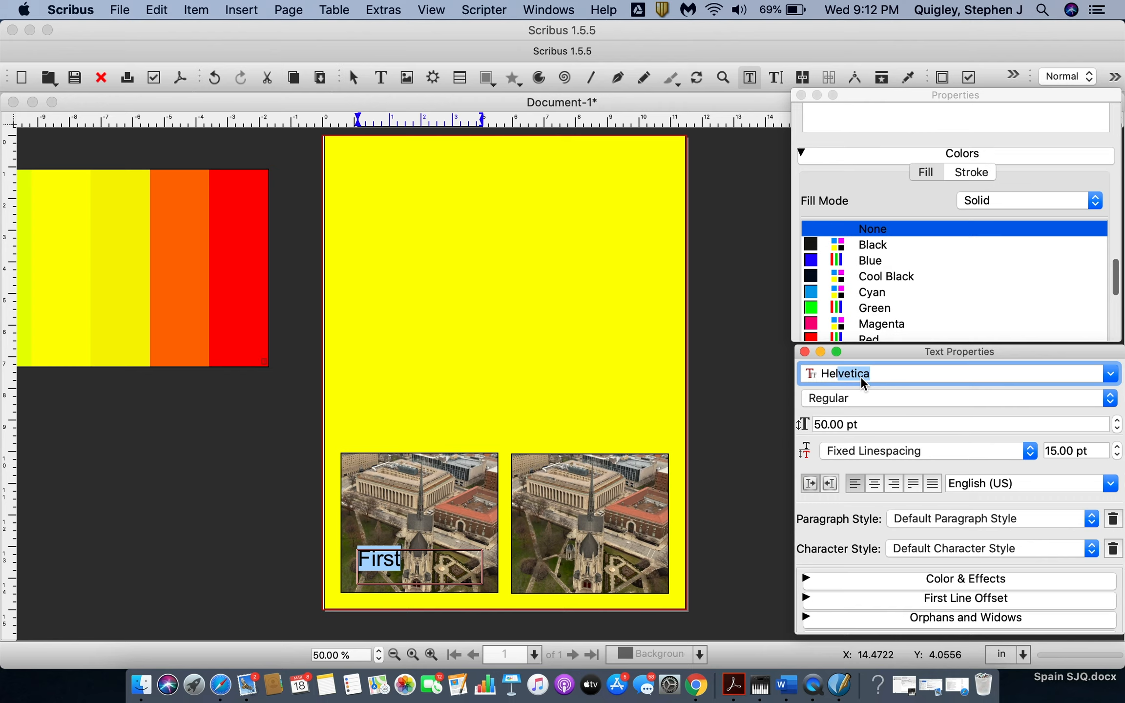
pyautogui.press('Return')
pyautogui.click(822, 404)
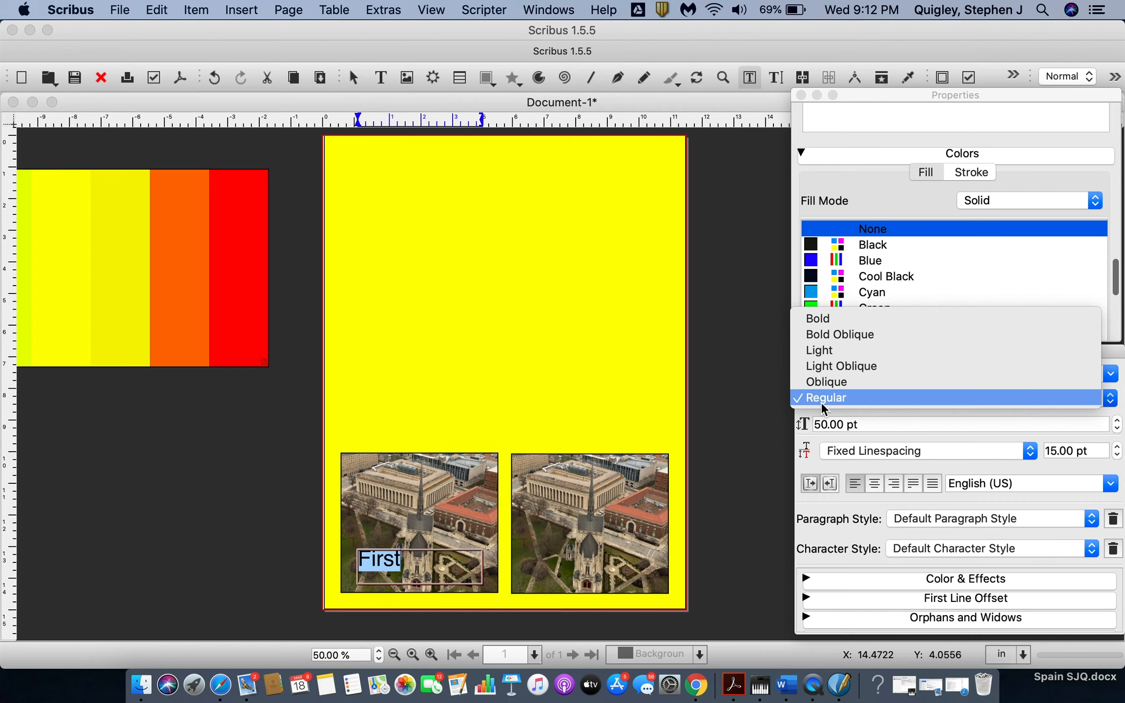
pyautogui.click(832, 323)
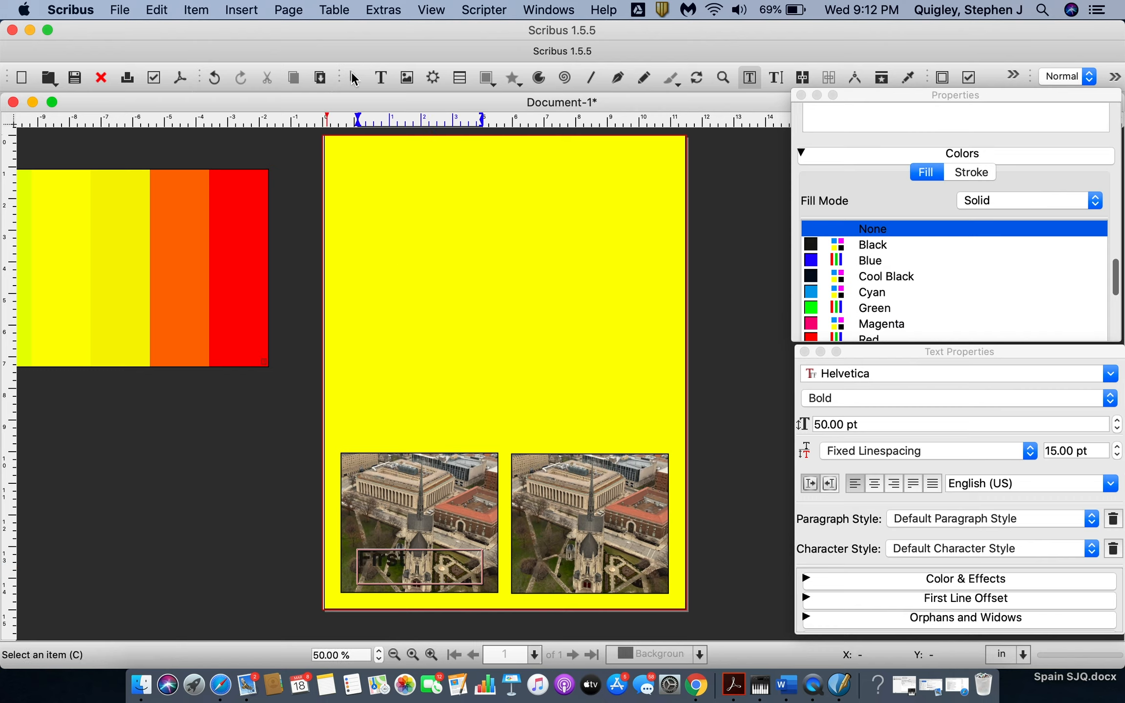
# Shift the "First" text frame sideways so that it extends past the first photo towards the second, and deselect everything
pyautogui.click(354, 78)
pyautogui.moveTo(412, 563); pyautogui.dragTo(447, 564)
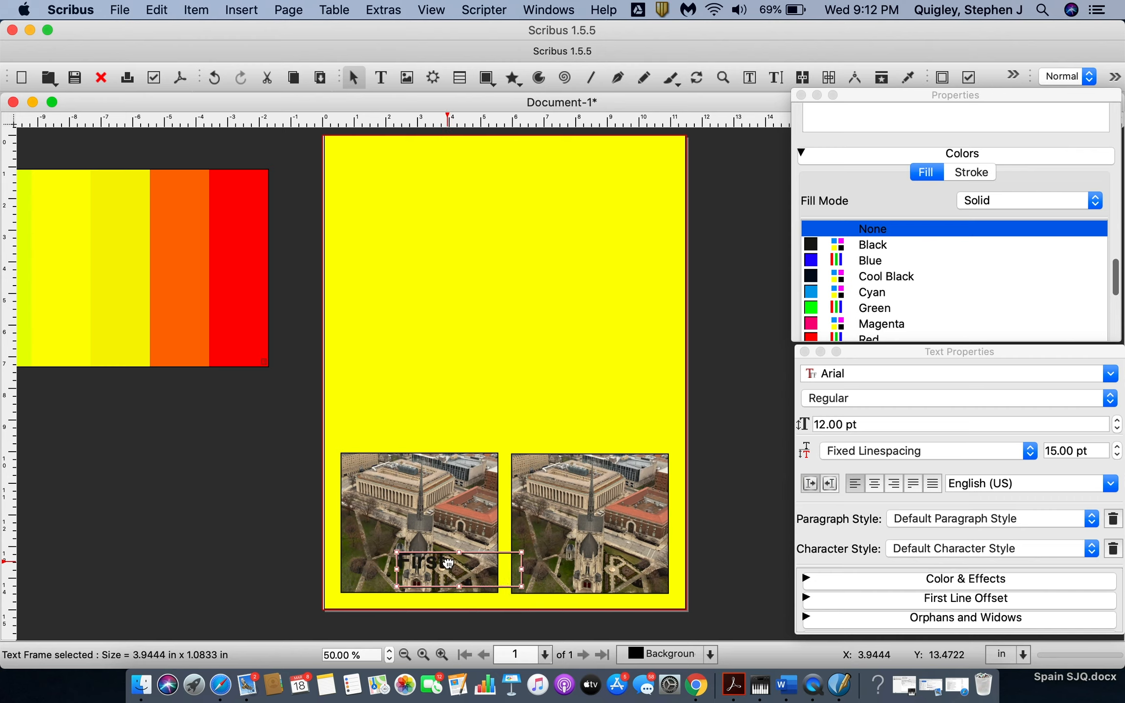
pyautogui.click(475, 511)
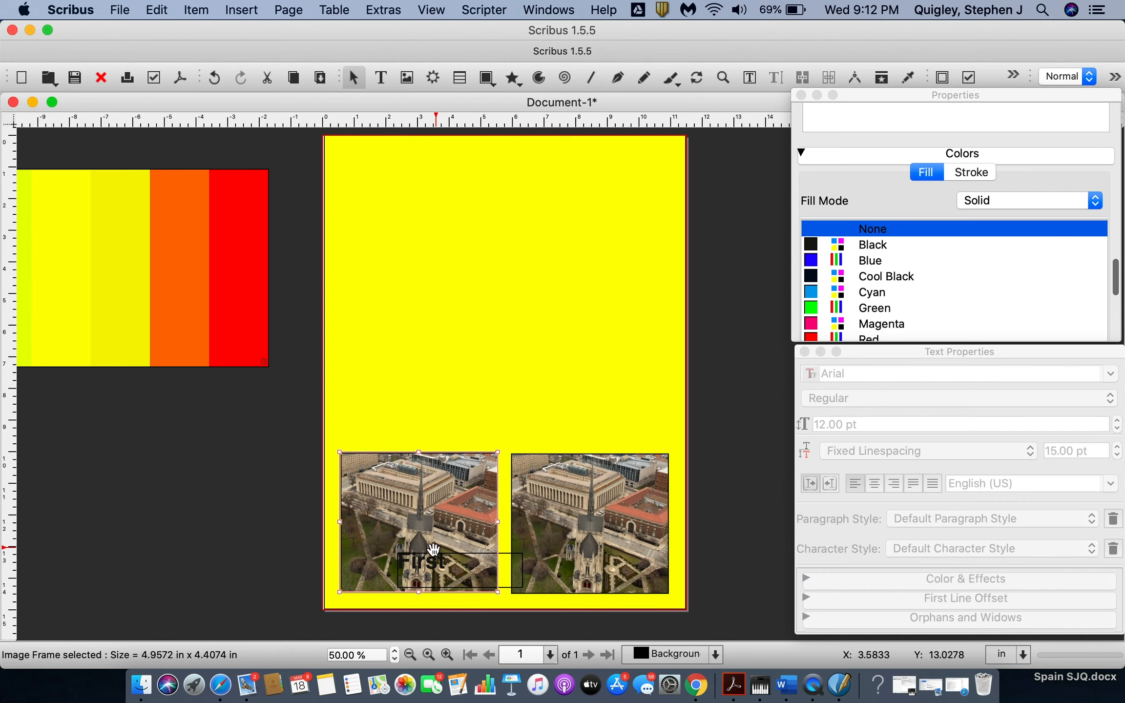
pyautogui.doubleClick(432, 561)
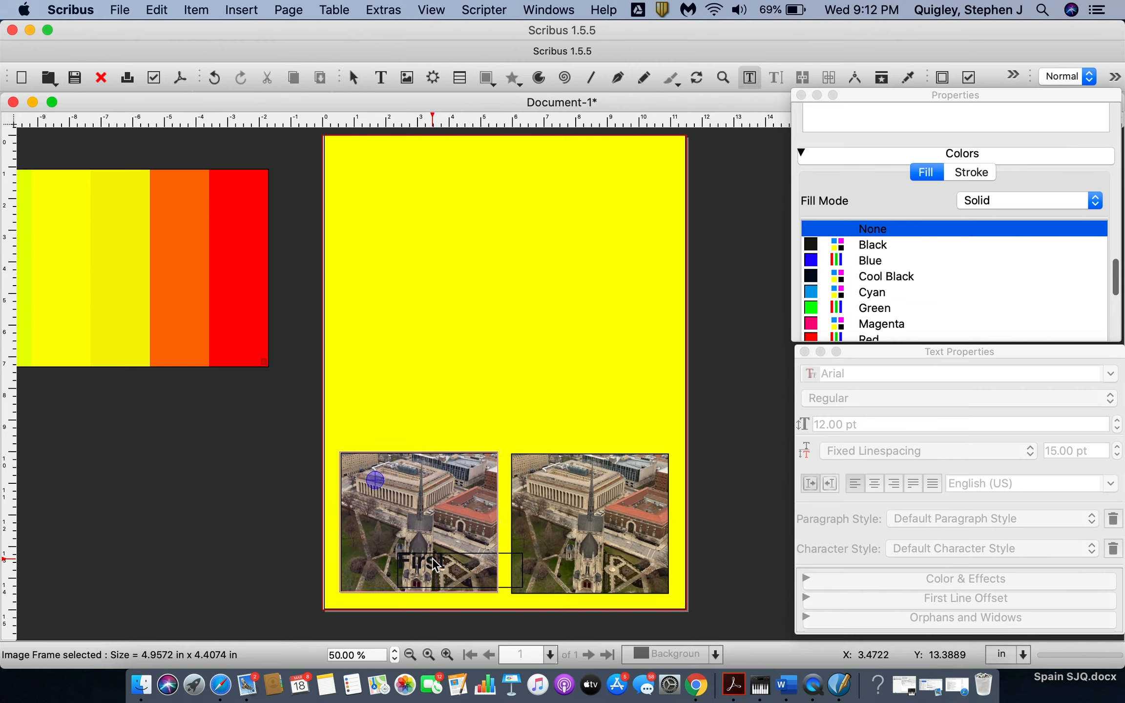
pyautogui.click(270, 534)
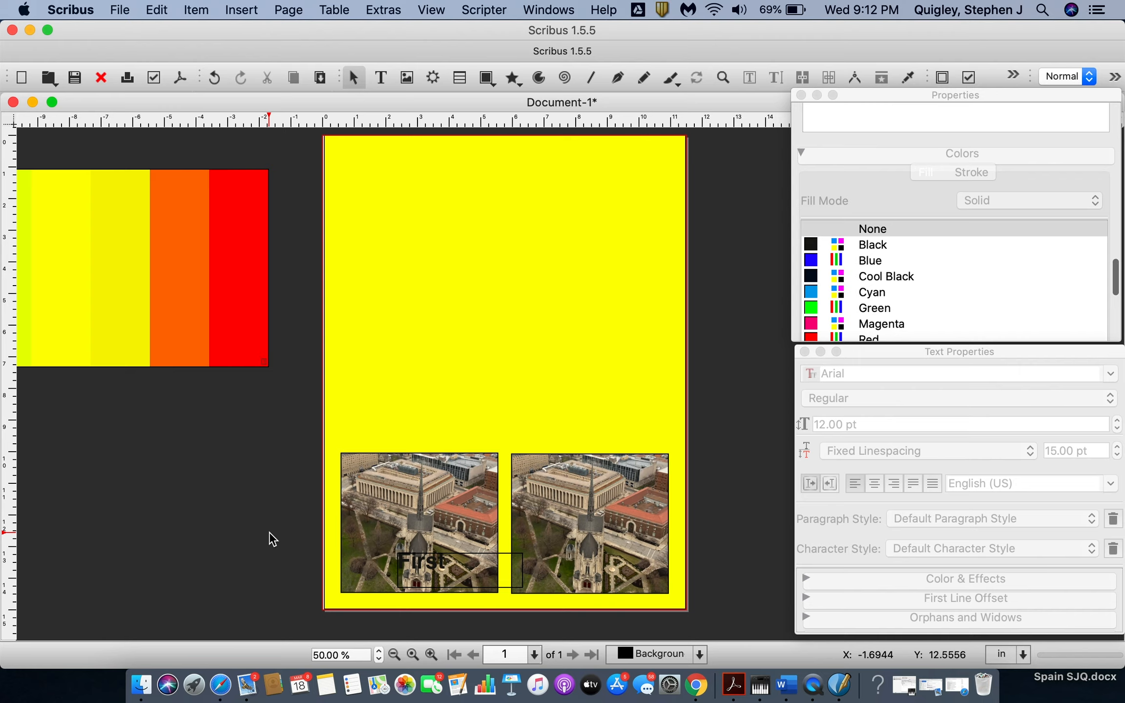
# Draw a rectangle of about 4.2 by 1.2 in across the lower part of the first city photo and fill it with White
pyautogui.click(482, 74)
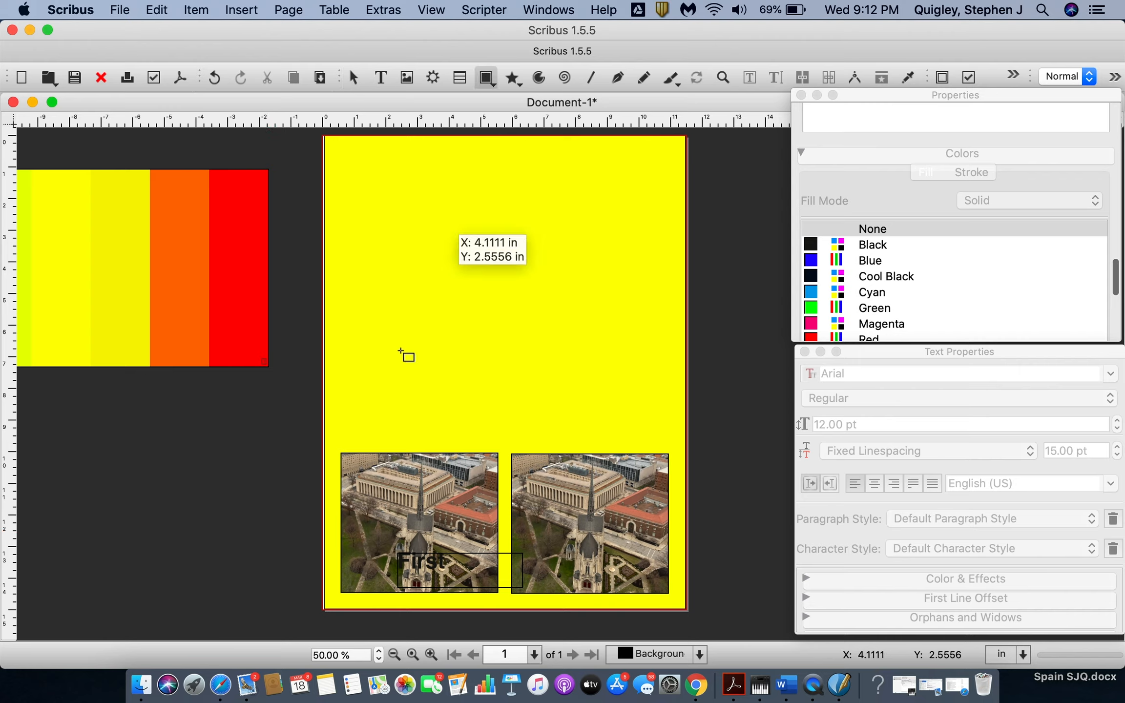
pyautogui.moveTo(354, 544); pyautogui.dragTo(487, 582)
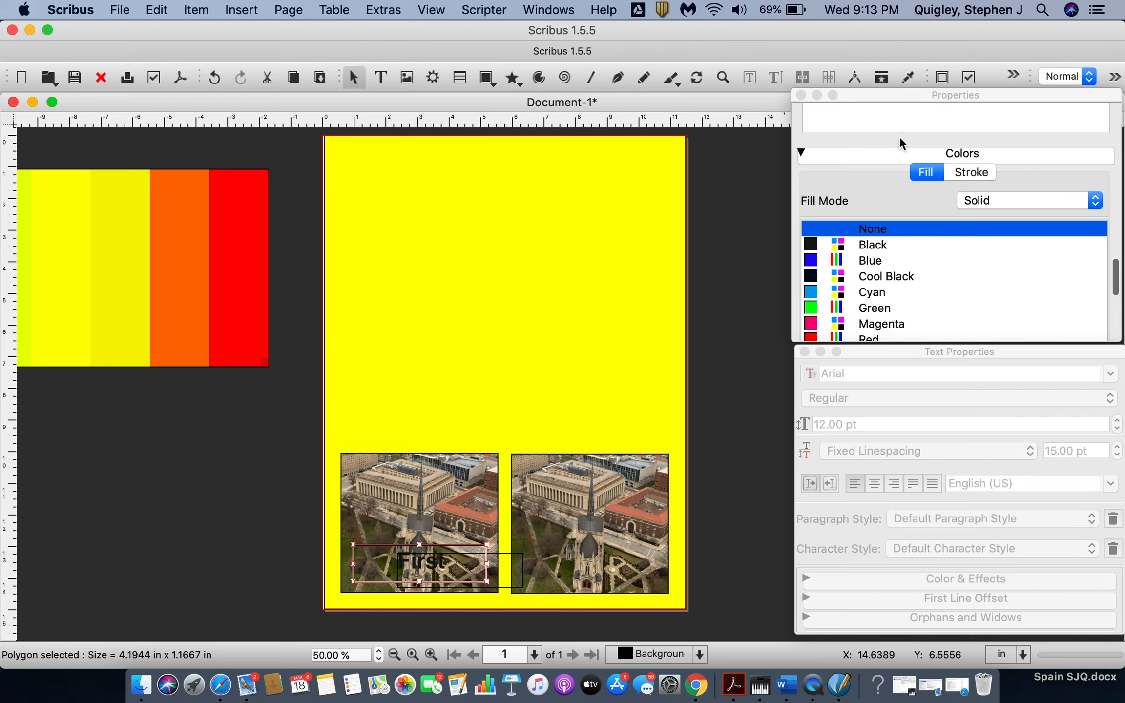
pyautogui.click(928, 94)
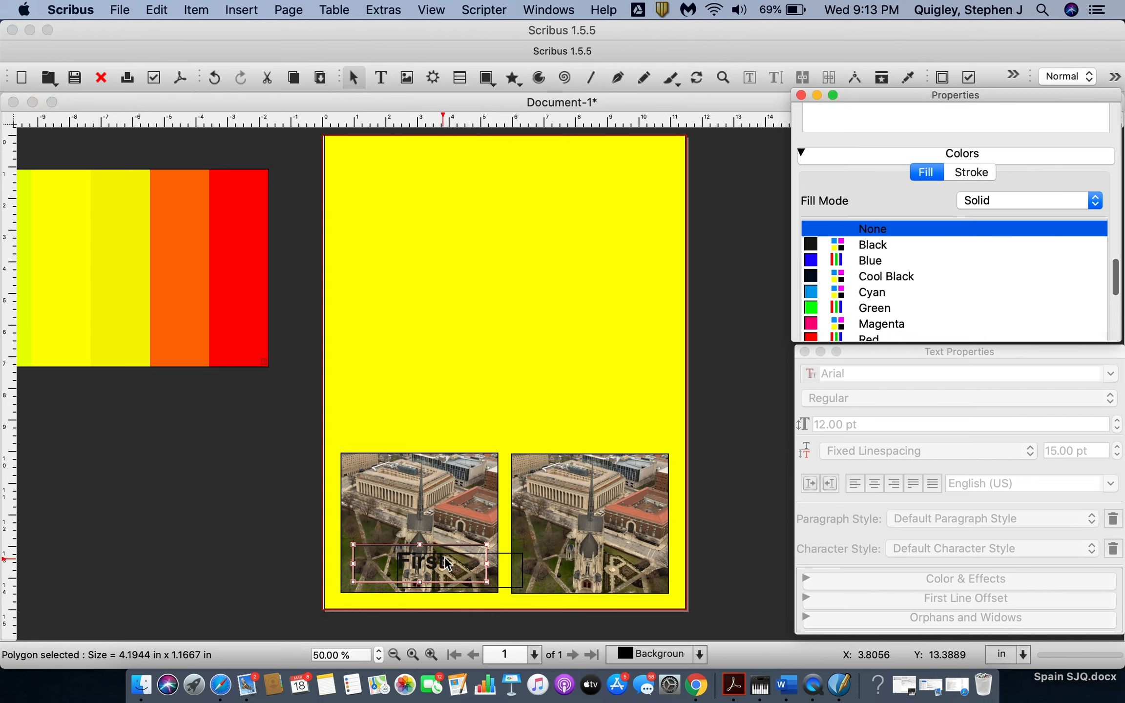
pyautogui.scroll(-2, 881, 329)
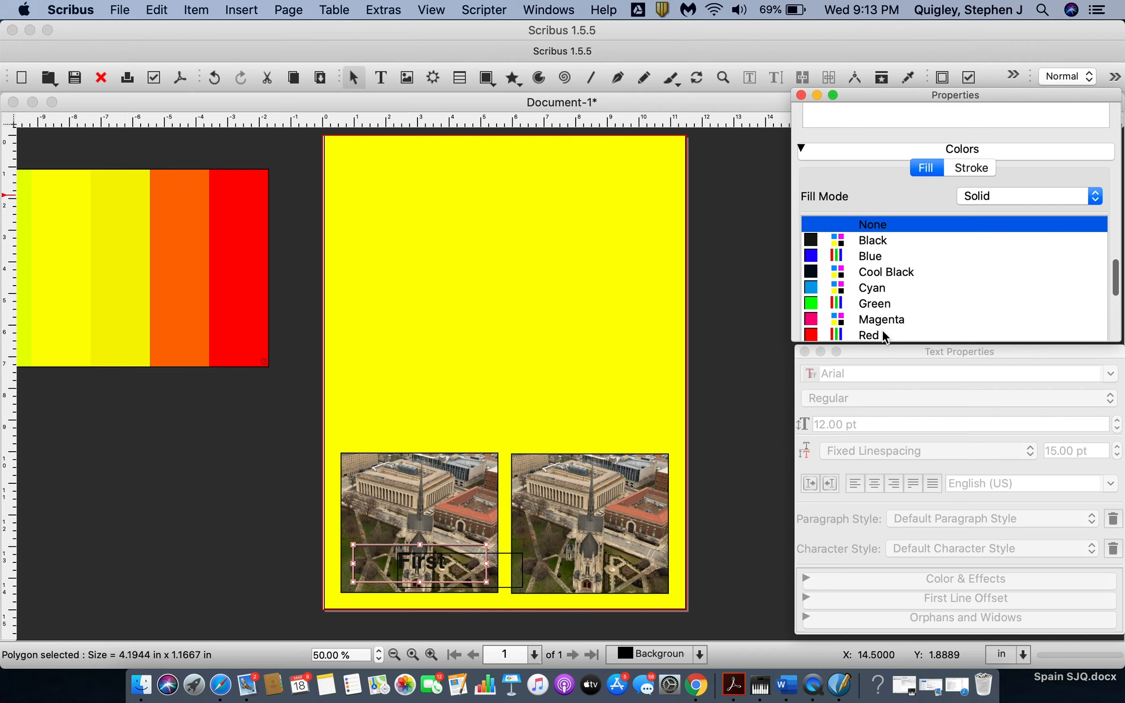
pyautogui.moveTo(888, 345); pyautogui.dragTo(885, 440)
pyautogui.click(870, 396)
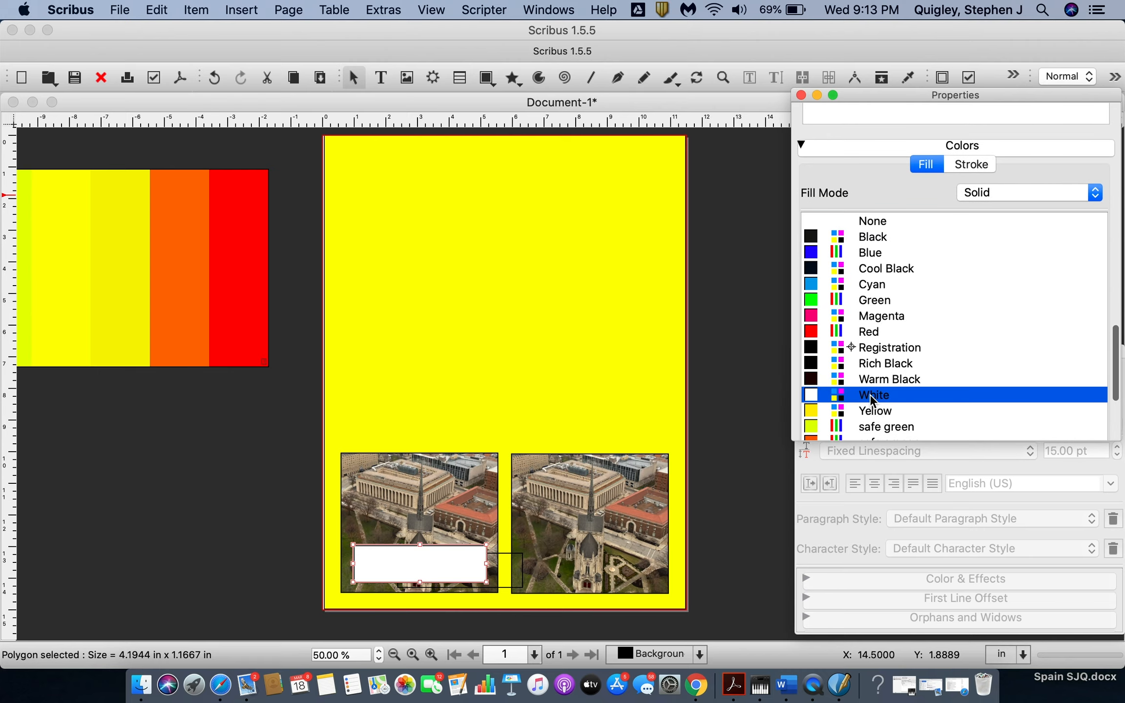
pyautogui.scroll(-1, 979, 279)
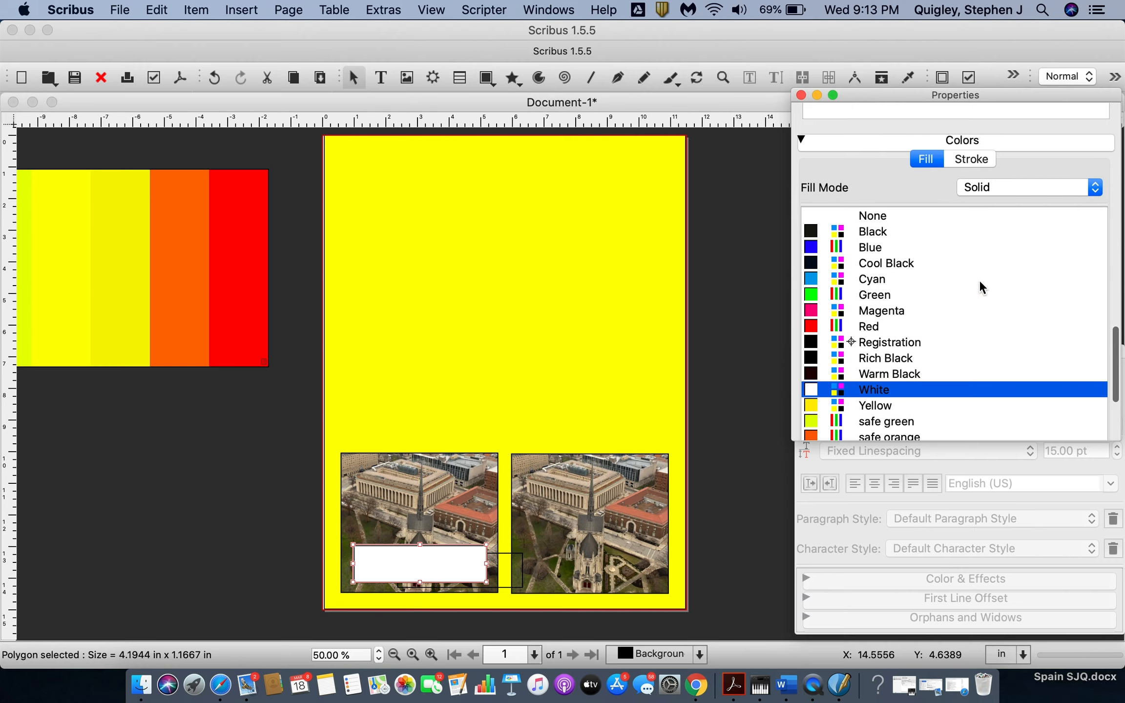
pyautogui.click(798, 138)
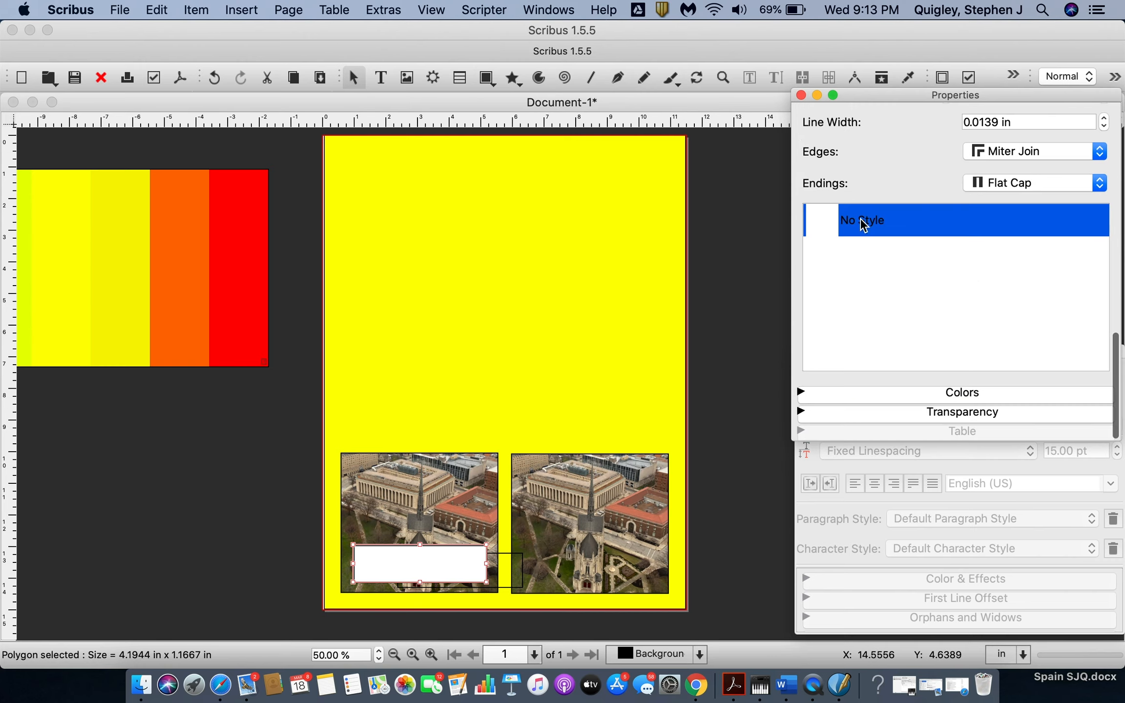
# Set the fill opacity of the white rectangle over the first city photo to 50 %
pyautogui.click(844, 413)
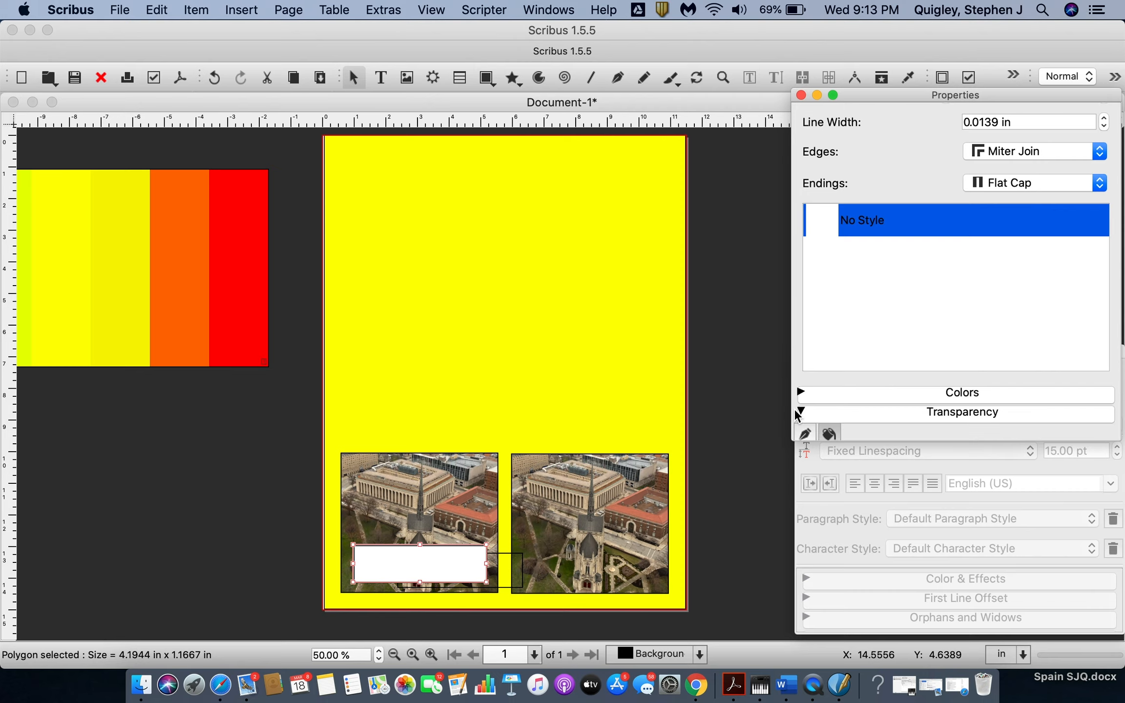
pyautogui.scroll(15, 843, 409)
pyautogui.scroll(-4, 843, 410)
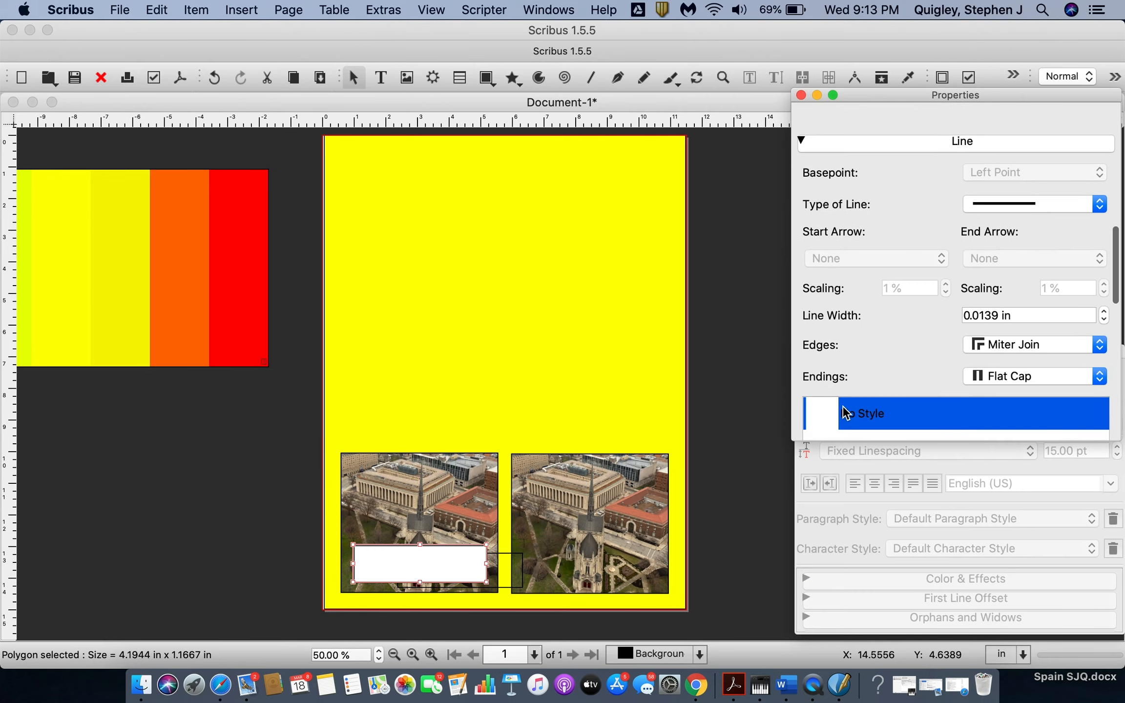
pyautogui.scroll(1, 976, 362)
pyautogui.scroll(-5, 976, 361)
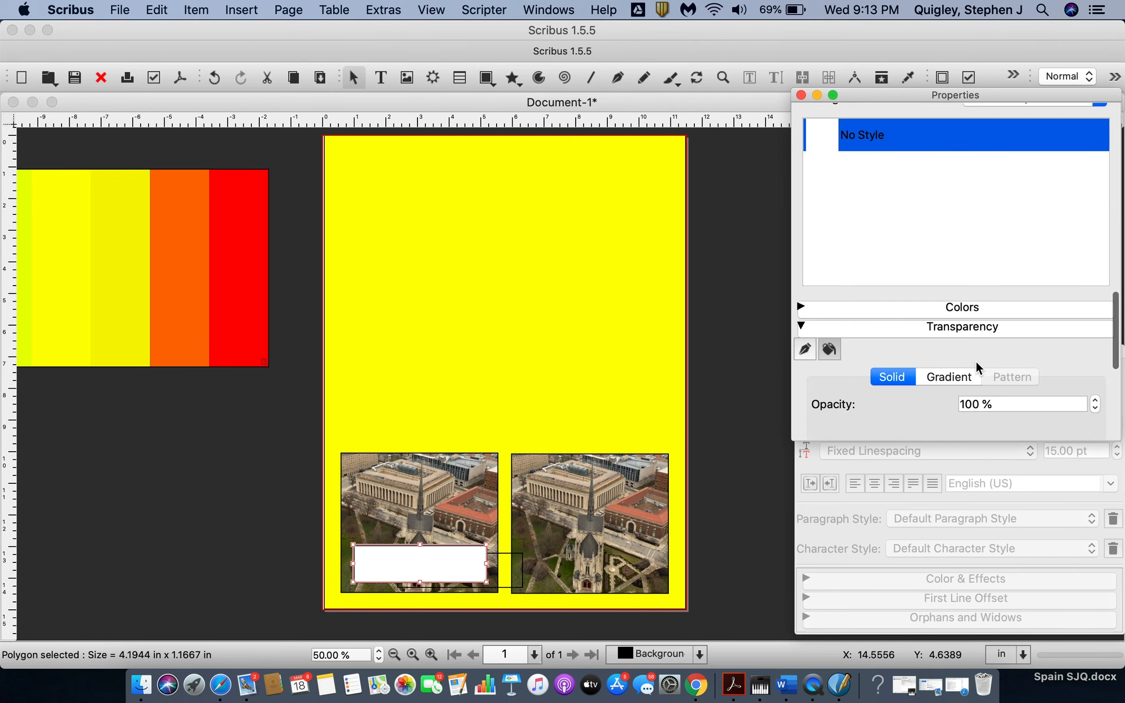
pyautogui.scroll(-1, 976, 362)
pyautogui.click(1096, 401)
pyautogui.click(1096, 401)
pyautogui.click(1096, 401)
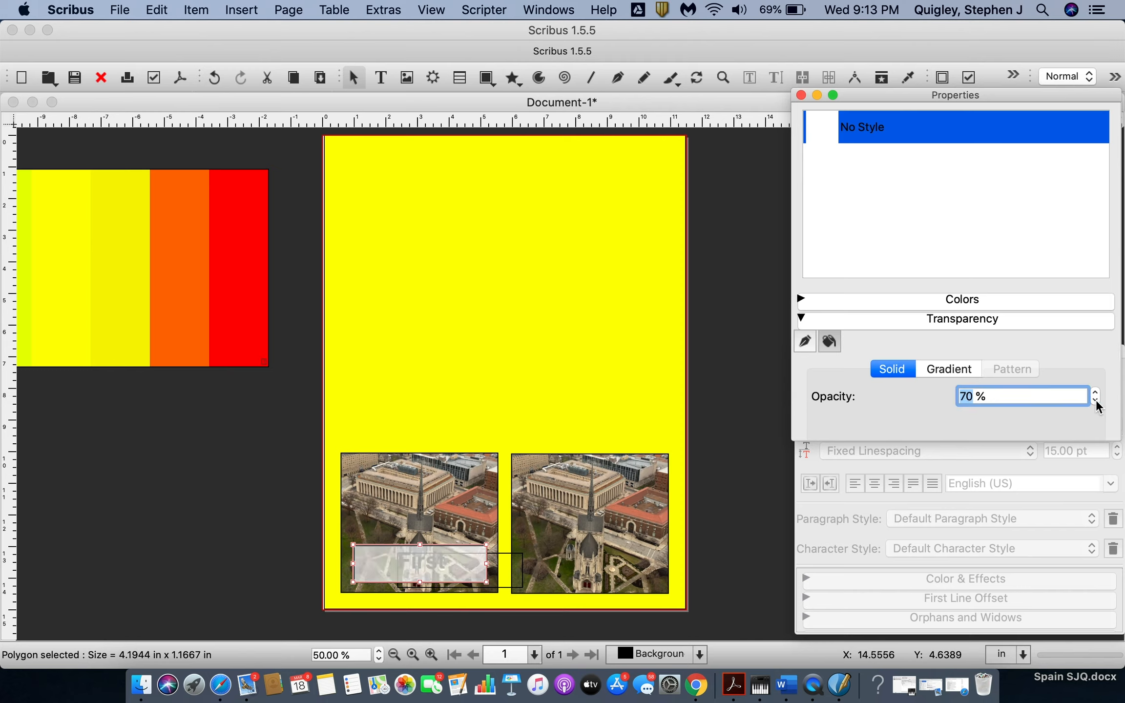
pyautogui.click(1096, 401)
pyautogui.click(1096, 401)
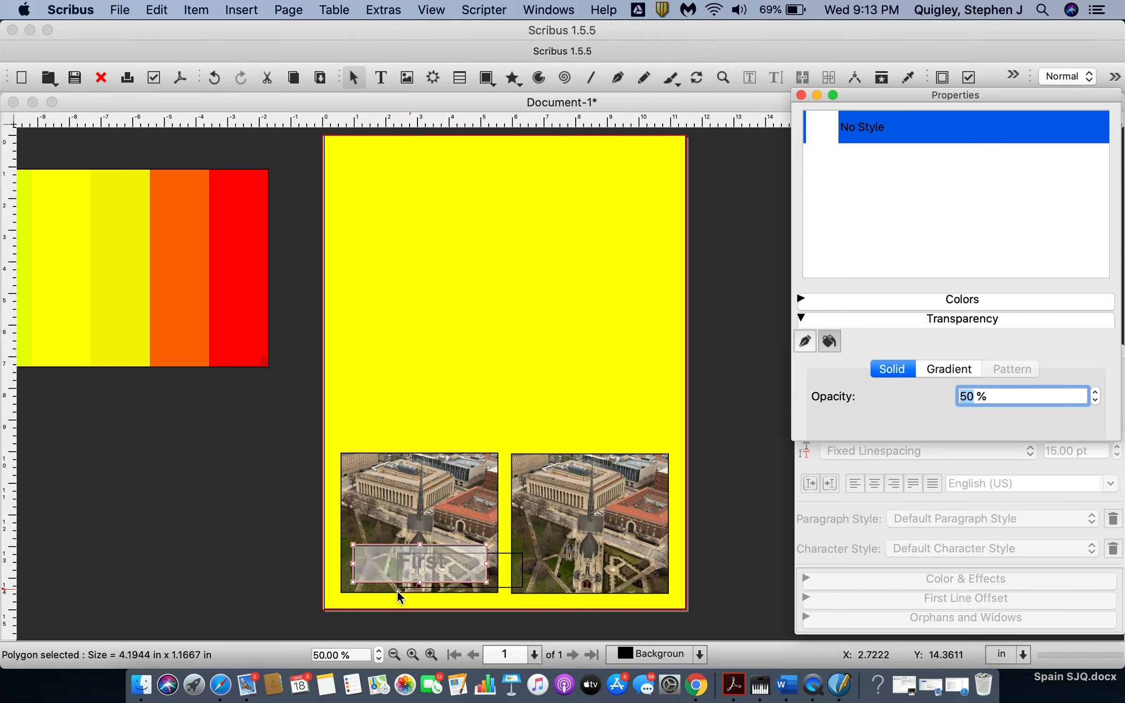
pyautogui.click(278, 511)
pyautogui.click(367, 563)
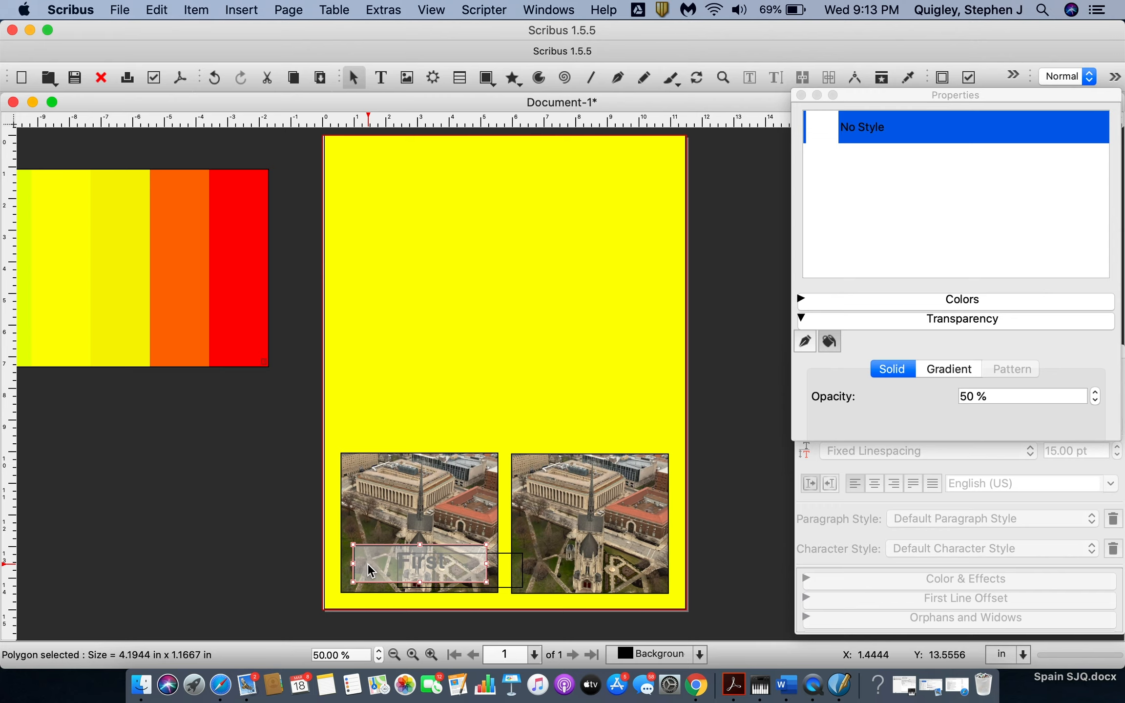
pyautogui.rightClick(367, 564)
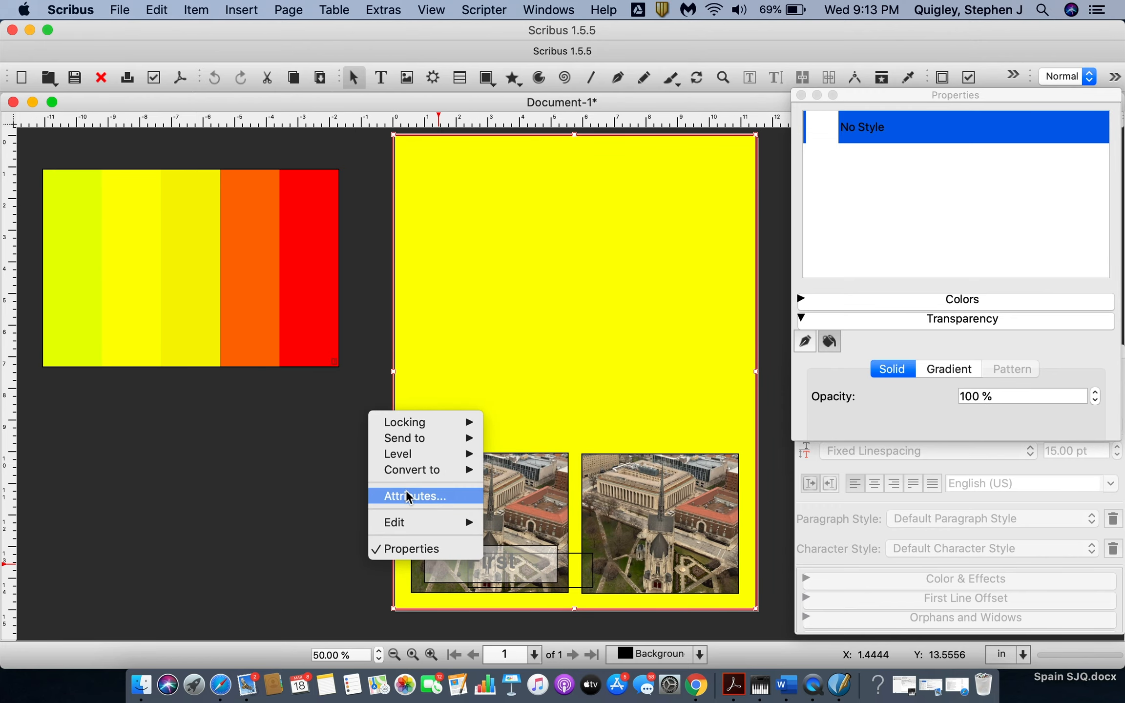
pyautogui.click(285, 559)
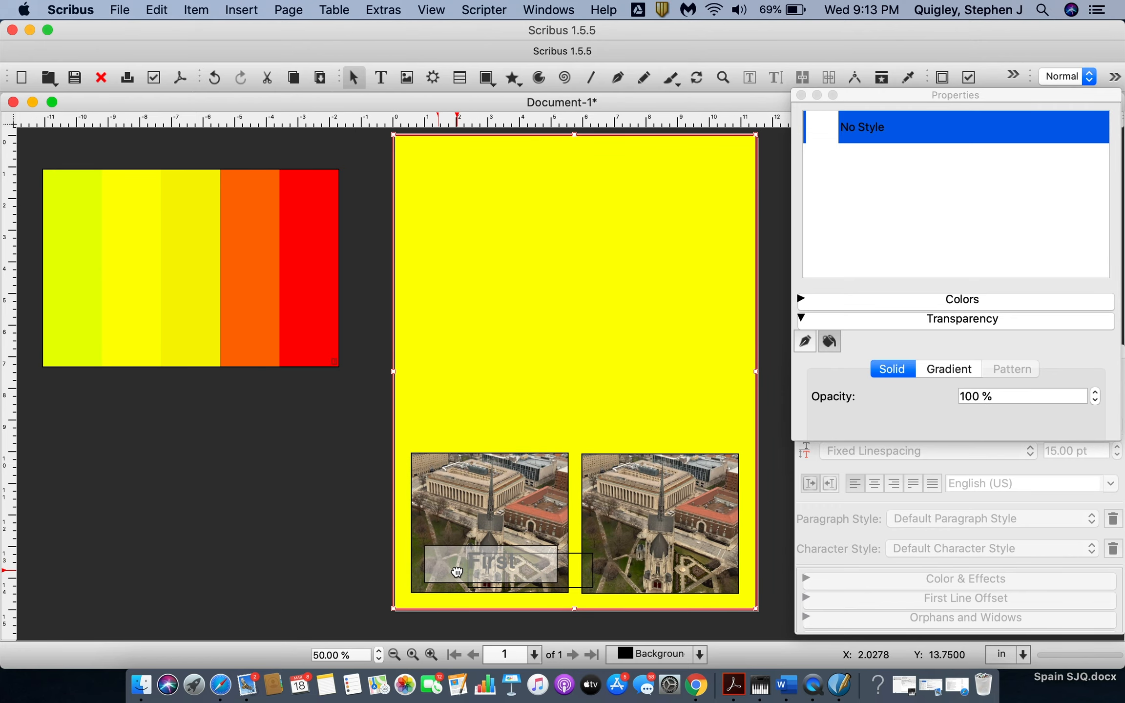
pyautogui.click(340, 552)
pyautogui.click(436, 557)
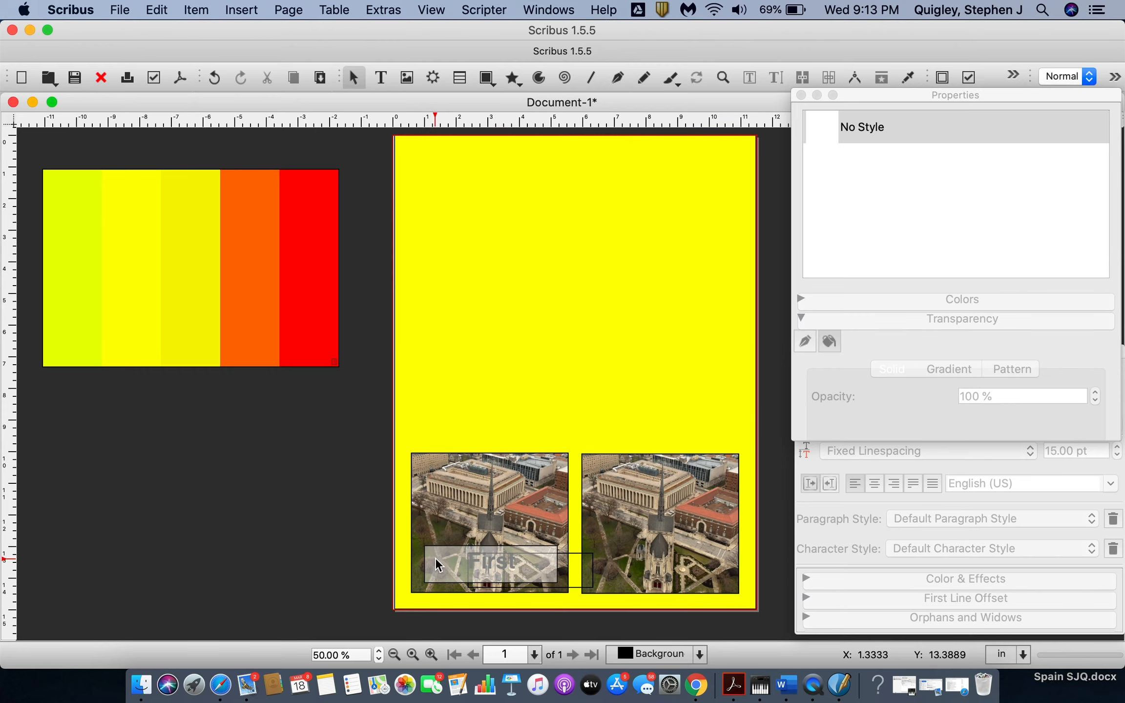
pyautogui.rightClick(435, 562)
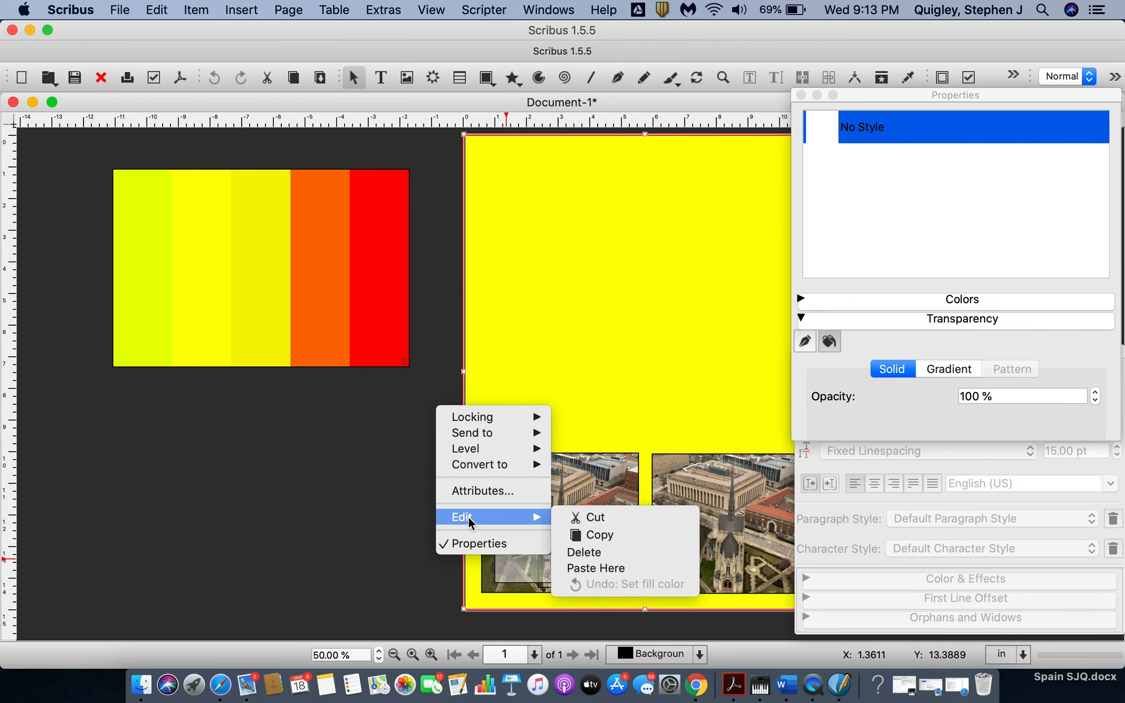
pyautogui.click(370, 585)
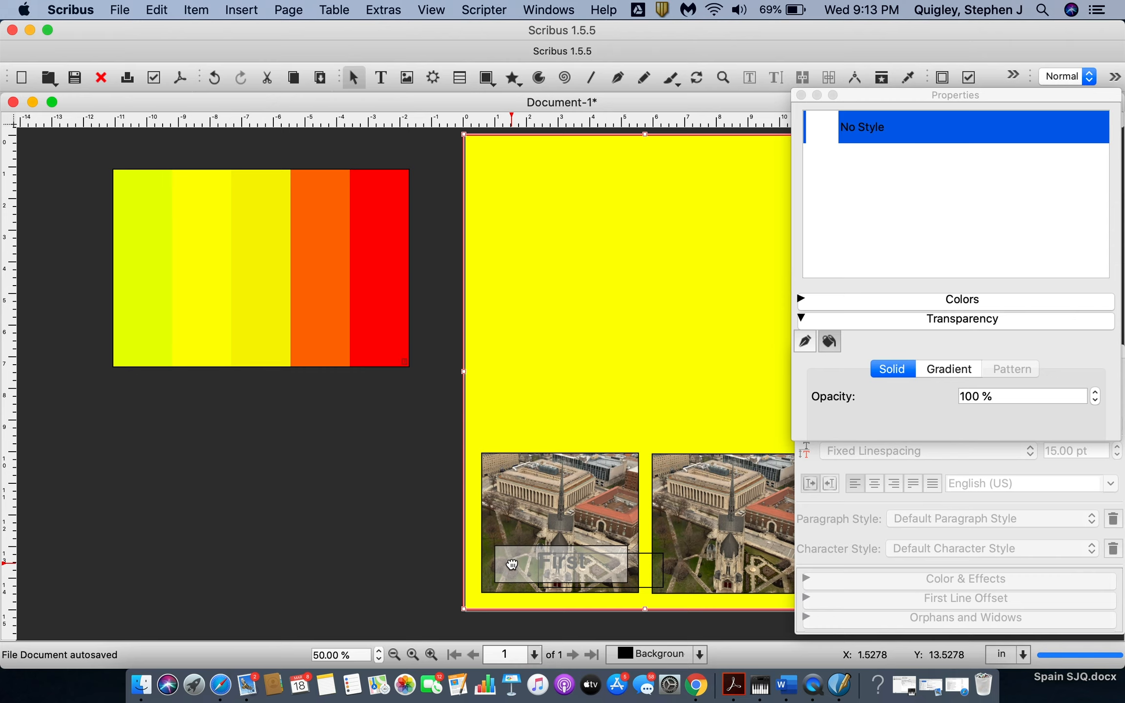
pyautogui.moveTo(511, 566); pyautogui.dragTo(452, 559)
pyautogui.press('super+z')
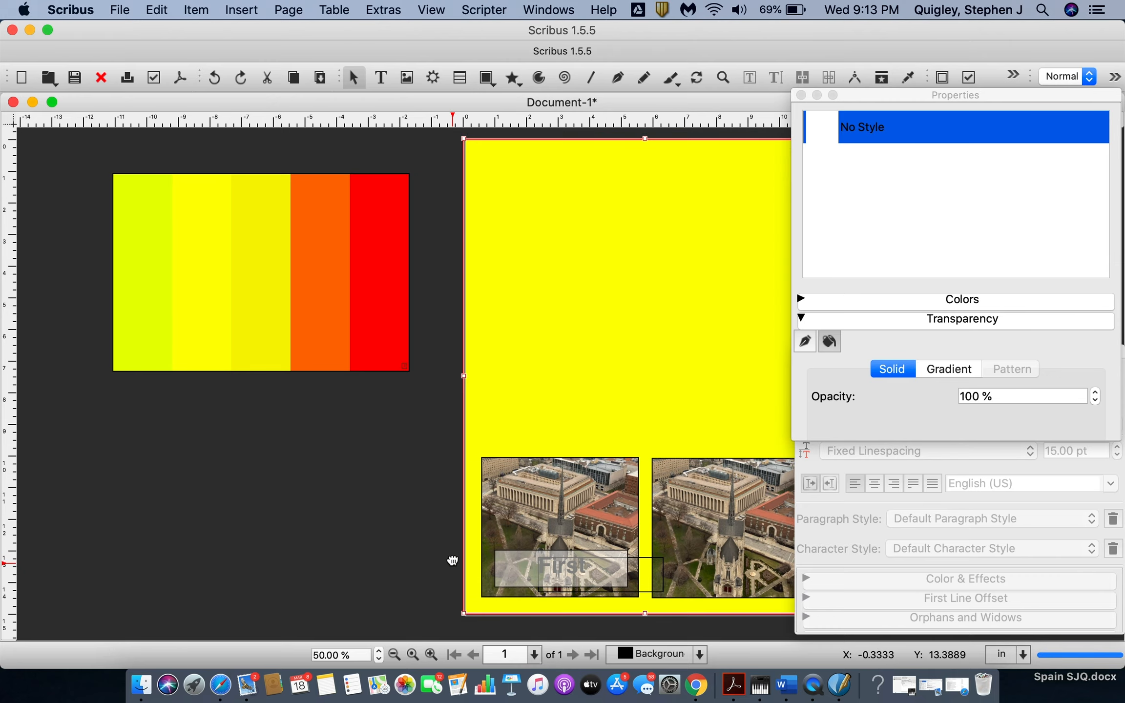
pyautogui.click(421, 574)
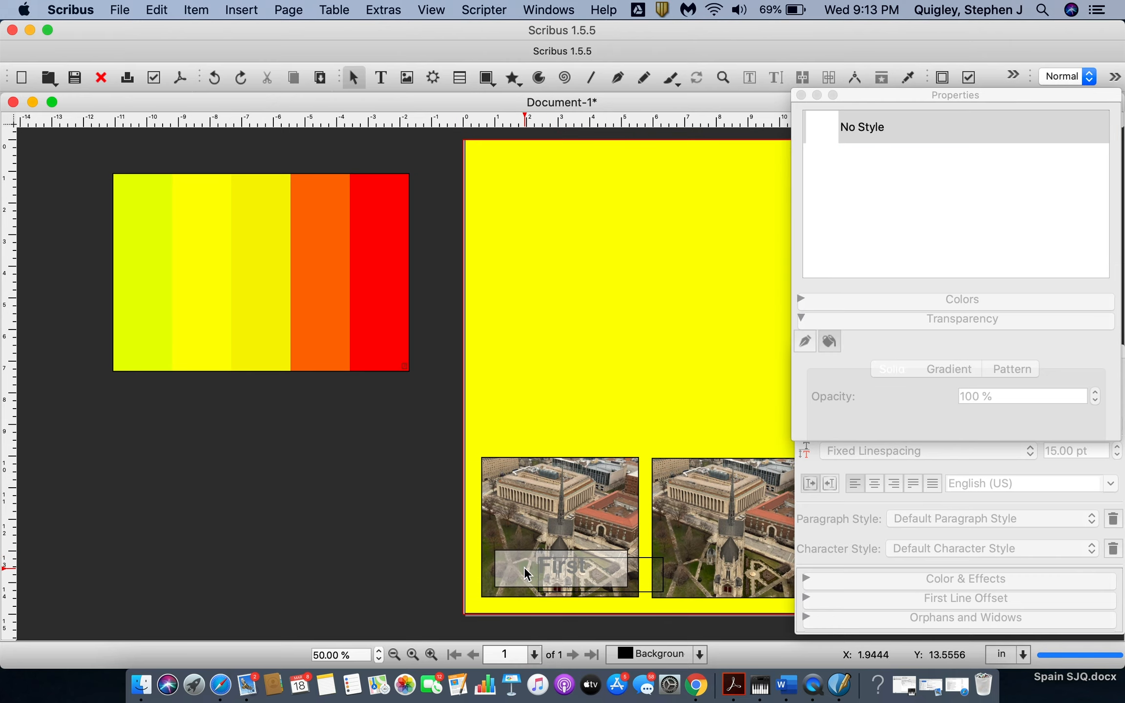
# Lower the translucent white box by one level and place it back over the first photo, behind the word "First"
pyautogui.moveTo(522, 569); pyautogui.dragTo(412, 560)
pyautogui.rightClick(413, 559)
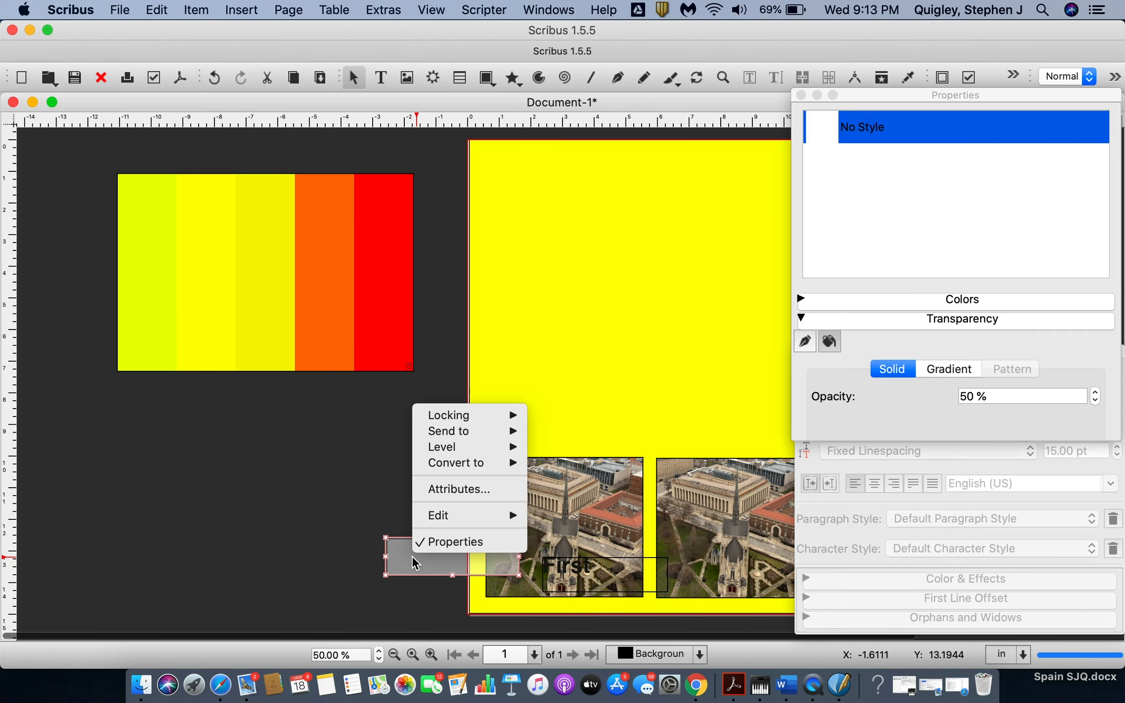
pyautogui.click(456, 489)
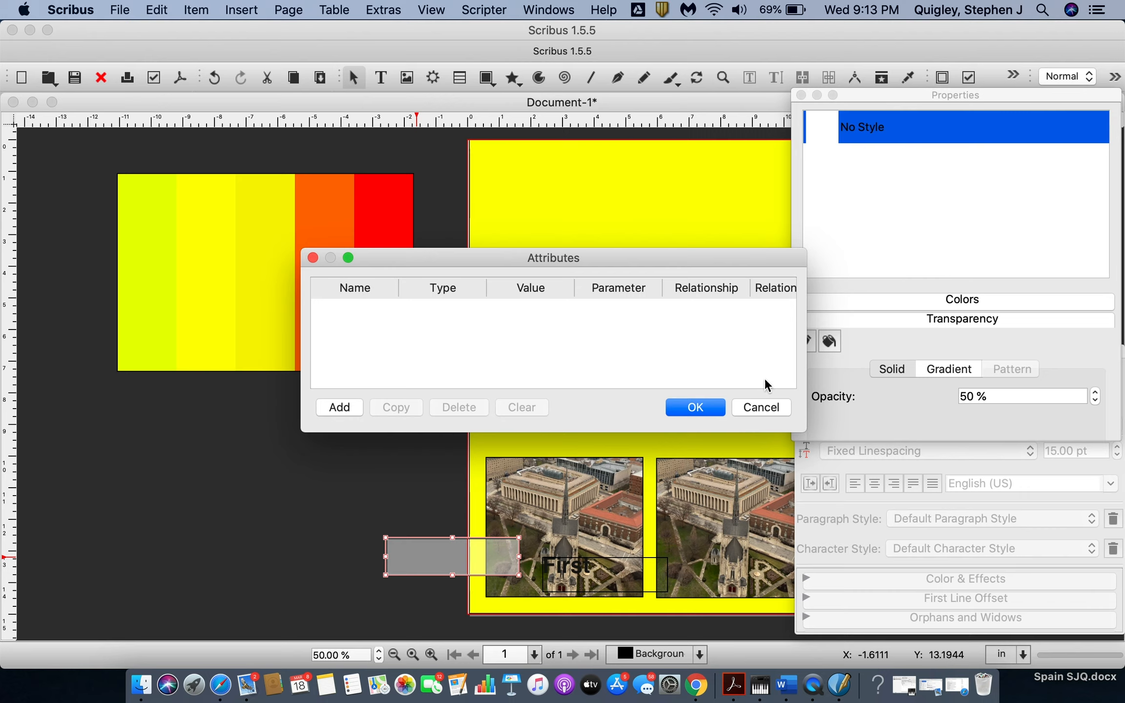
pyautogui.click(762, 407)
pyautogui.rightClick(439, 558)
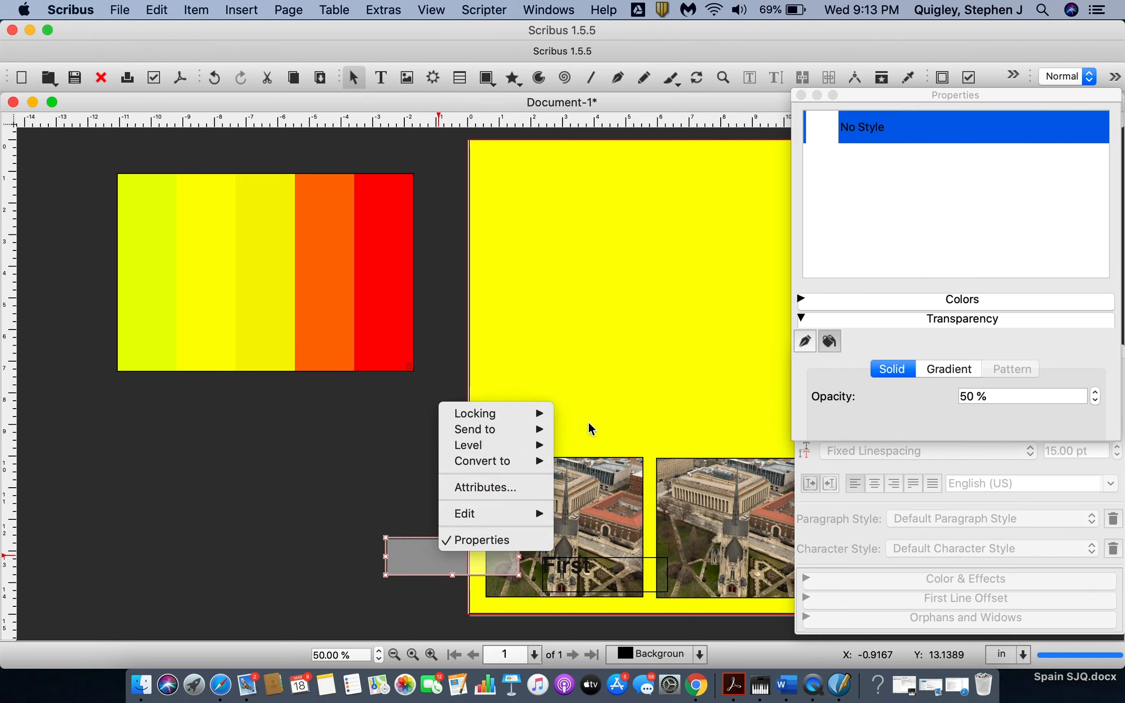
pyautogui.moveTo(541, 450)
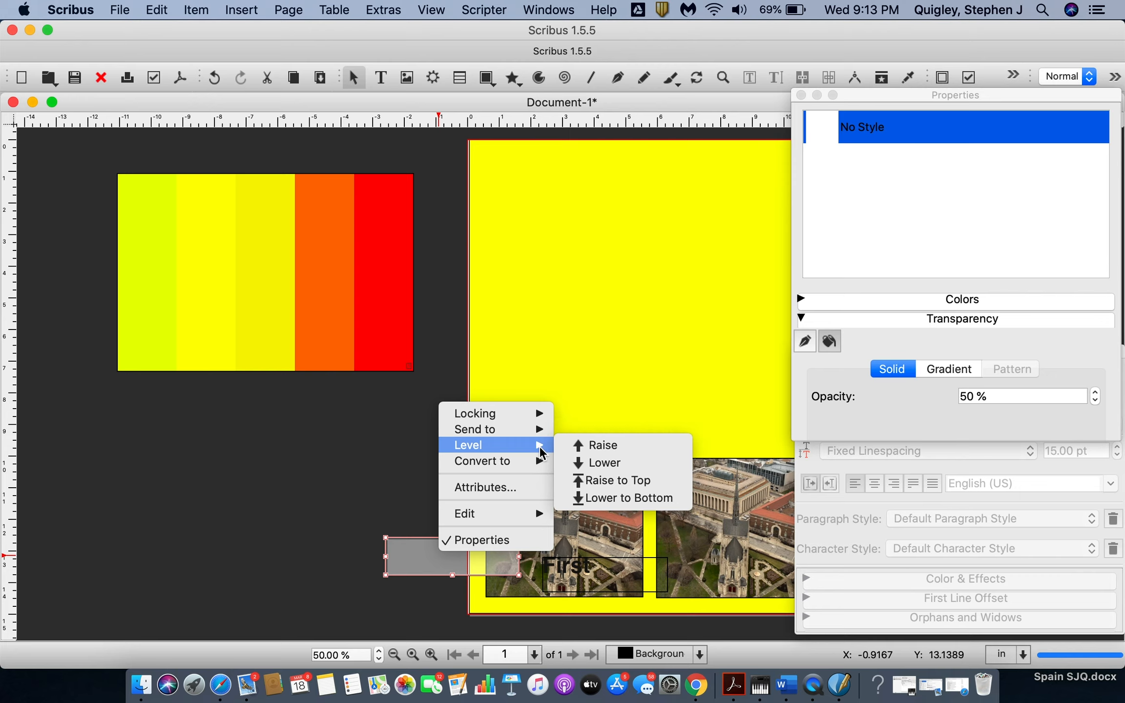
pyautogui.click(588, 464)
pyautogui.moveTo(447, 555); pyautogui.dragTo(559, 566)
pyautogui.click(350, 568)
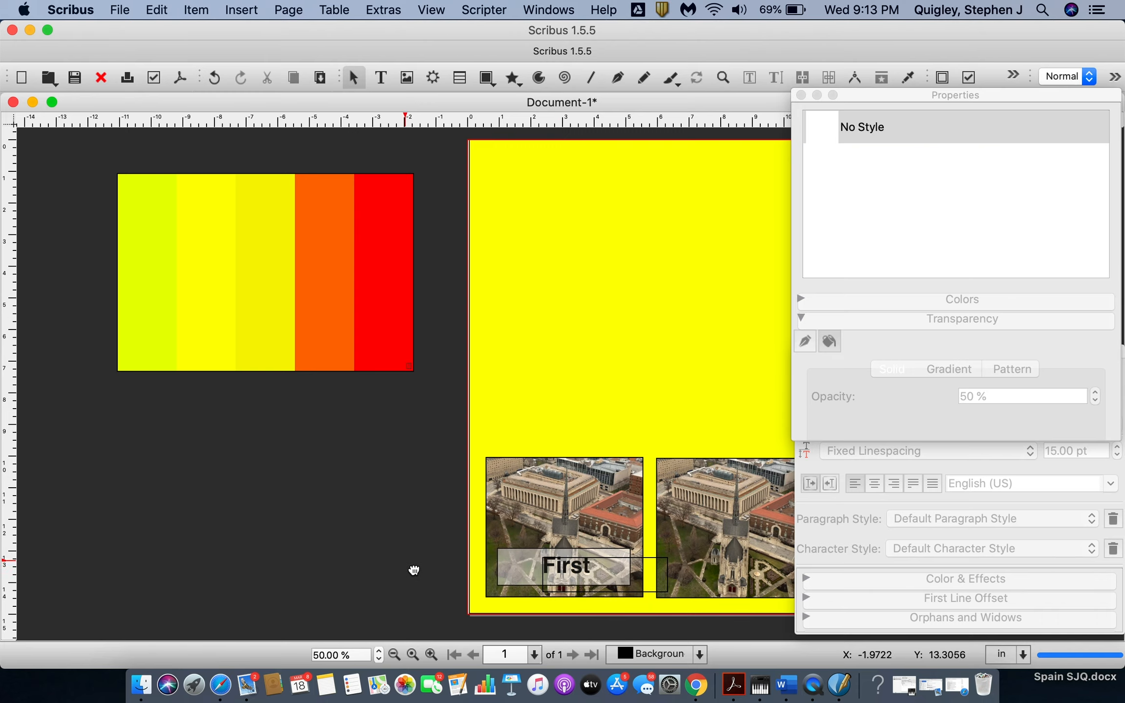
# Copy the translucent white box together with the "First" text frame and paste the duplicate in place
pyautogui.scroll(-3, 415, 573)
pyautogui.hscroll(3, 416, 572)
pyautogui.scroll(2, 416, 573)
pyautogui.hscroll(-2, 416, 574)
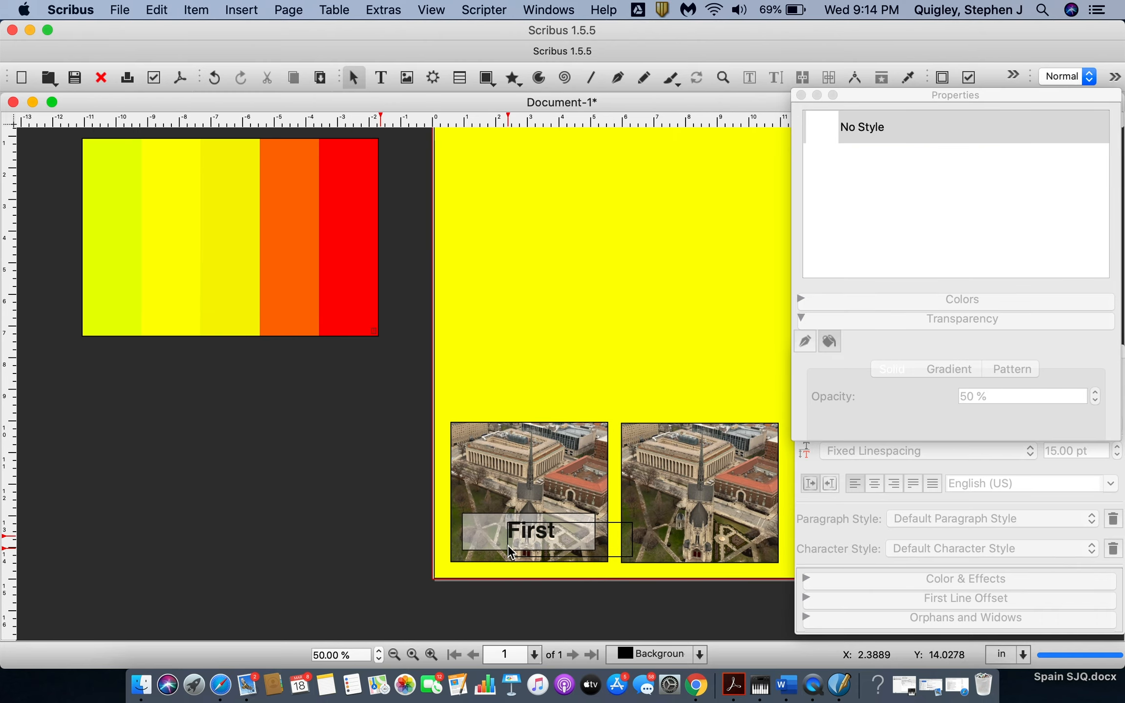
pyautogui.click(496, 533)
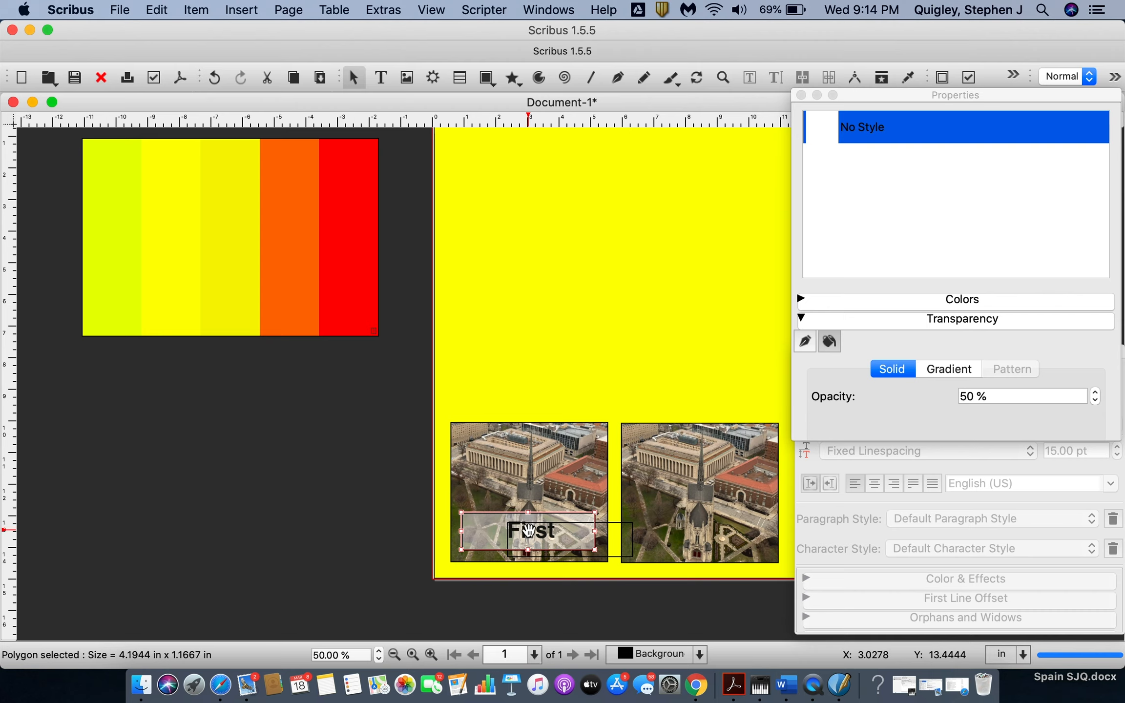
pyautogui.keyDown('shift'); pyautogui.click(528, 530); pyautogui.keyUp('shift')
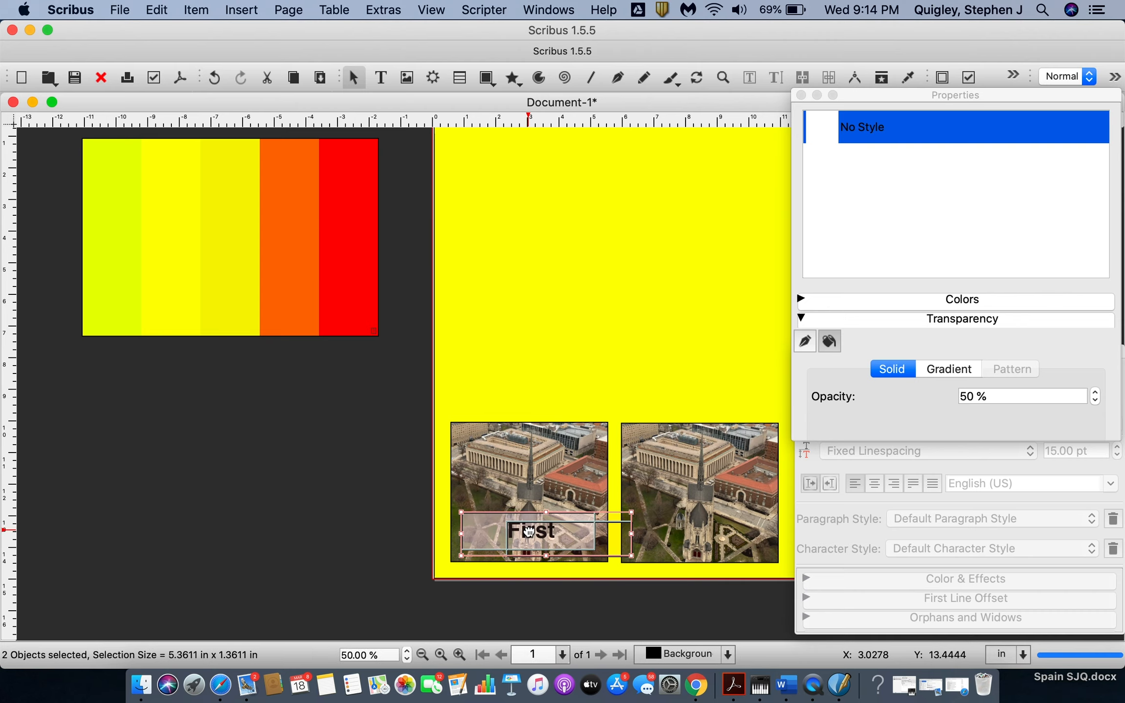
pyautogui.press('super+x')
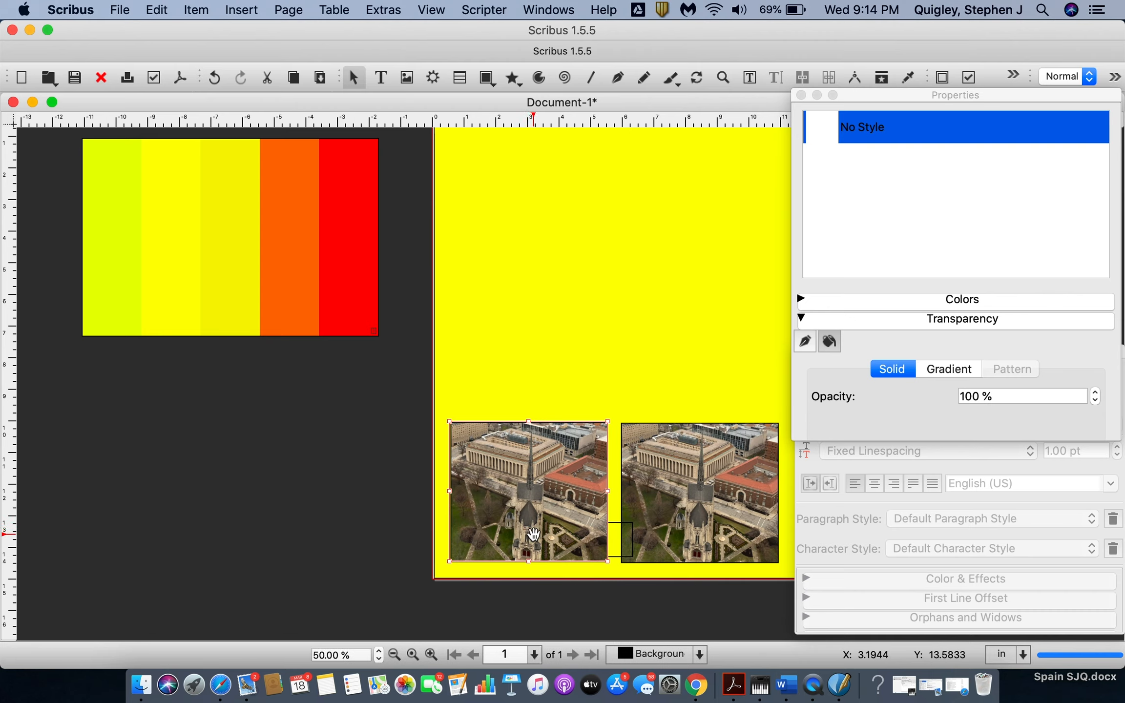
pyautogui.press('super+v')
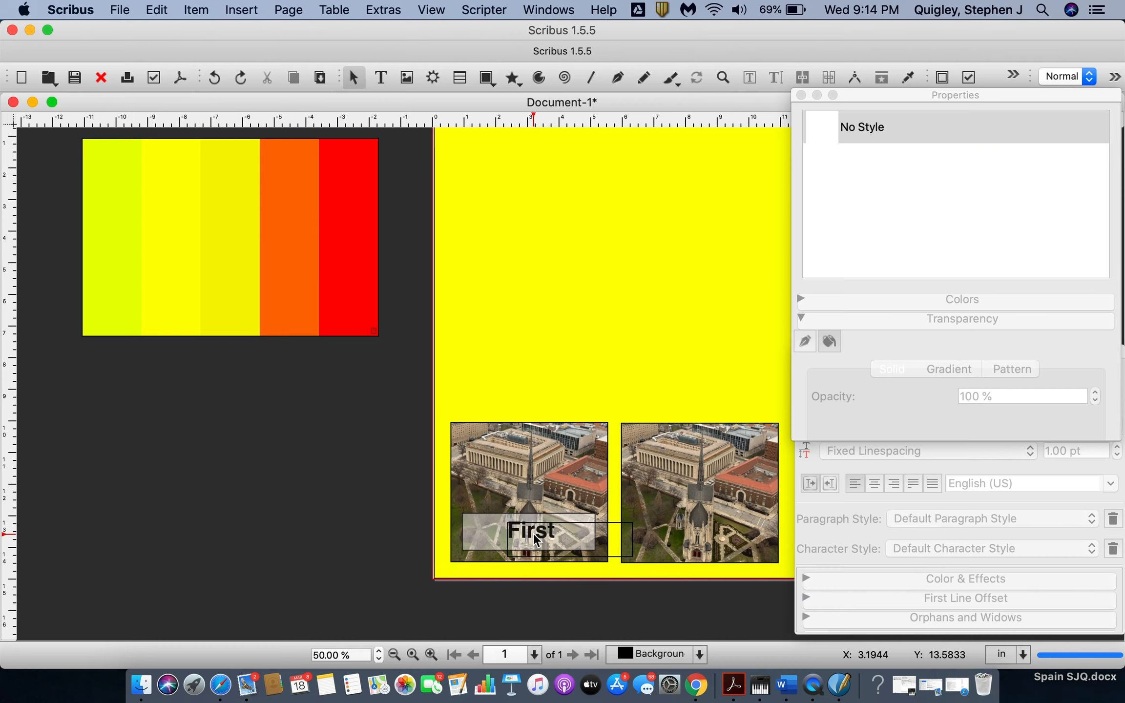
# Move the duplicated box and caption onto the lower part of the second photo, level with the first label, and deselect them
pyautogui.click(534, 534)
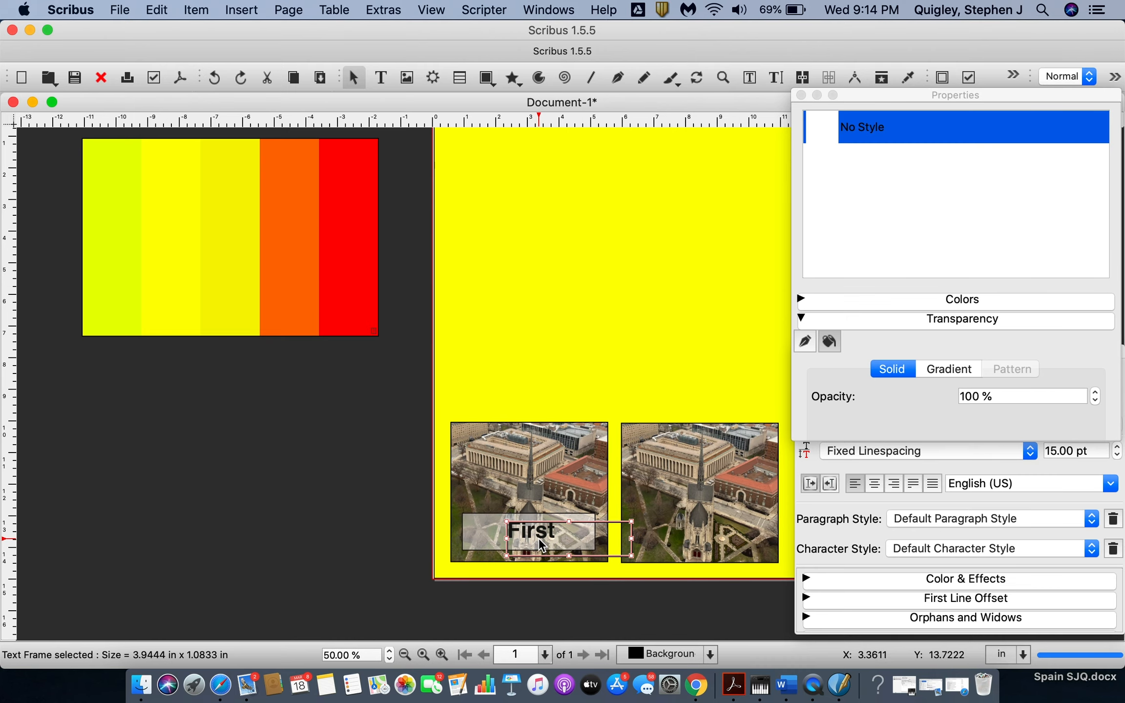
pyautogui.keyDown('shift'); pyautogui.click(493, 535); pyautogui.keyUp('shift')
pyautogui.moveTo(492, 536); pyautogui.dragTo(648, 531)
pyautogui.scroll(1, 611, 495)
pyautogui.hscroll(4, 611, 502)
pyautogui.scroll(-1, 610, 502)
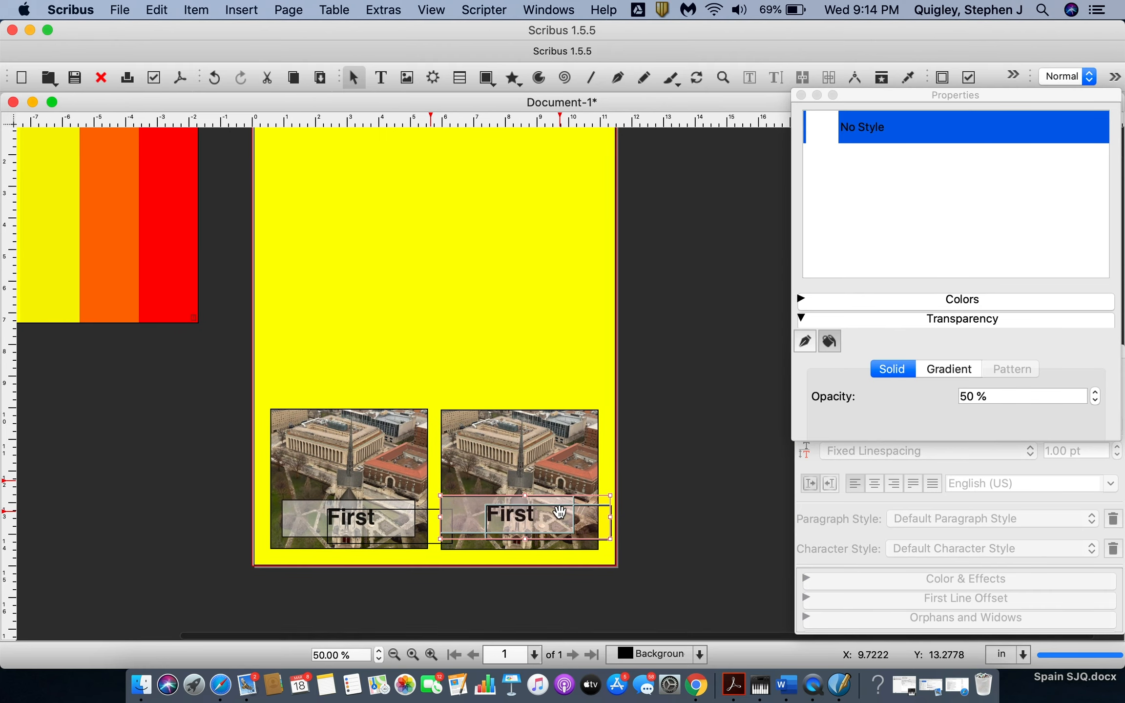
pyautogui.moveTo(550, 505); pyautogui.dragTo(563, 509)
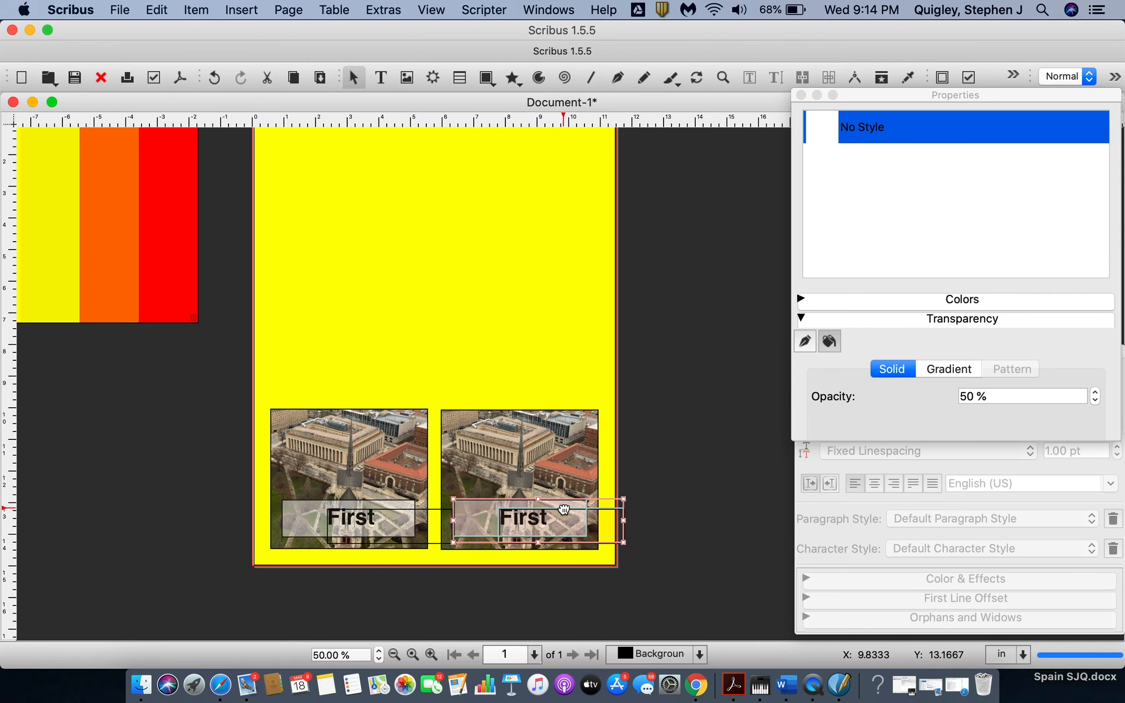
pyautogui.click(198, 585)
# Replace the duplicated caption's text with "Second" and shift its text frame so the word is centred over its label box
pyautogui.doubleClick(534, 516)
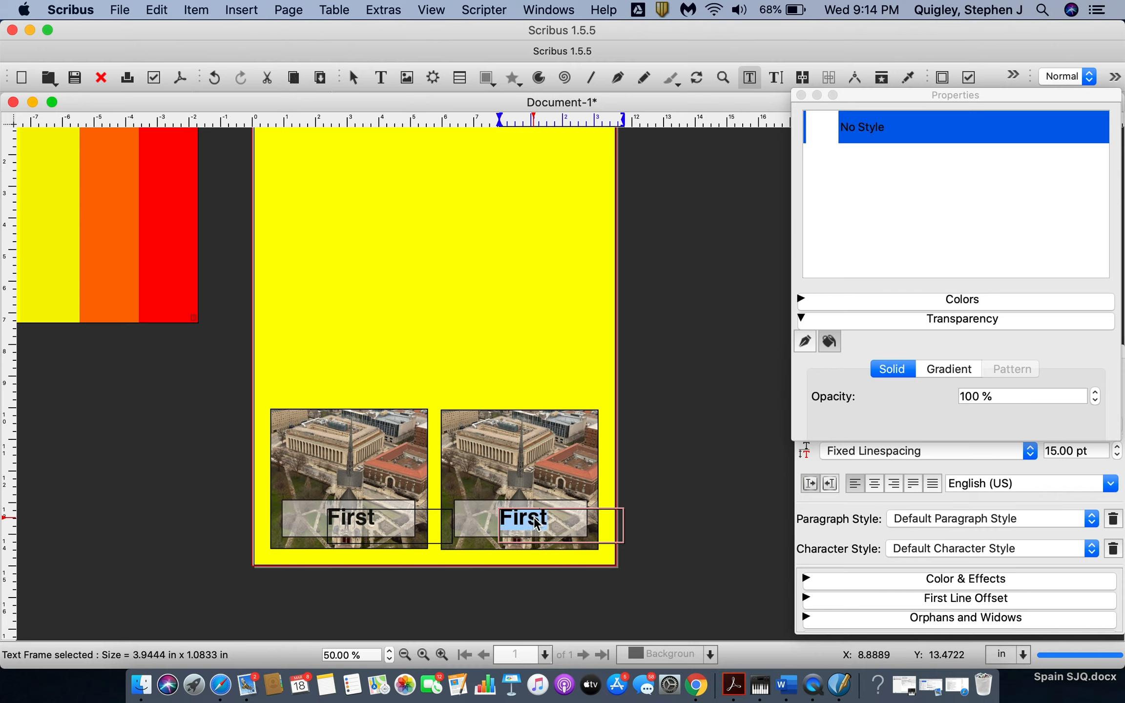
pyautogui.write('Second')
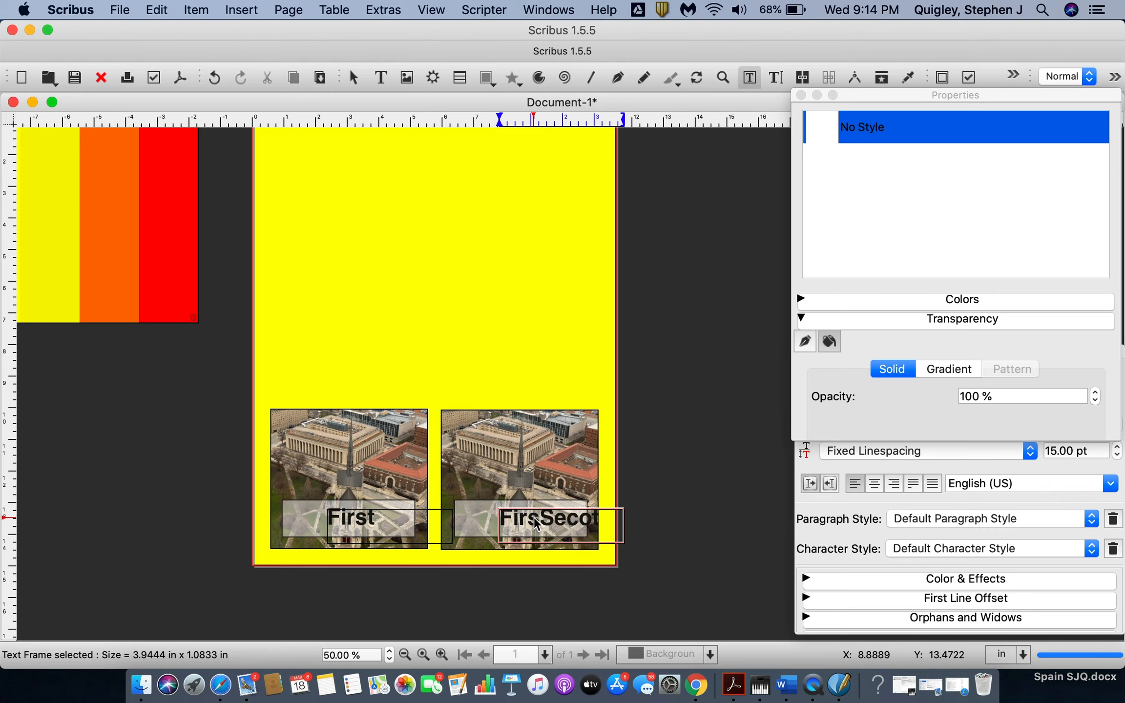
pyautogui.doubleClick(549, 522)
pyautogui.click(550, 521)
pyautogui.doubleClick(547, 515)
pyautogui.click(547, 515)
pyautogui.doubleClick(550, 521)
pyautogui.press('BackSpace')
pyautogui.write('Second')
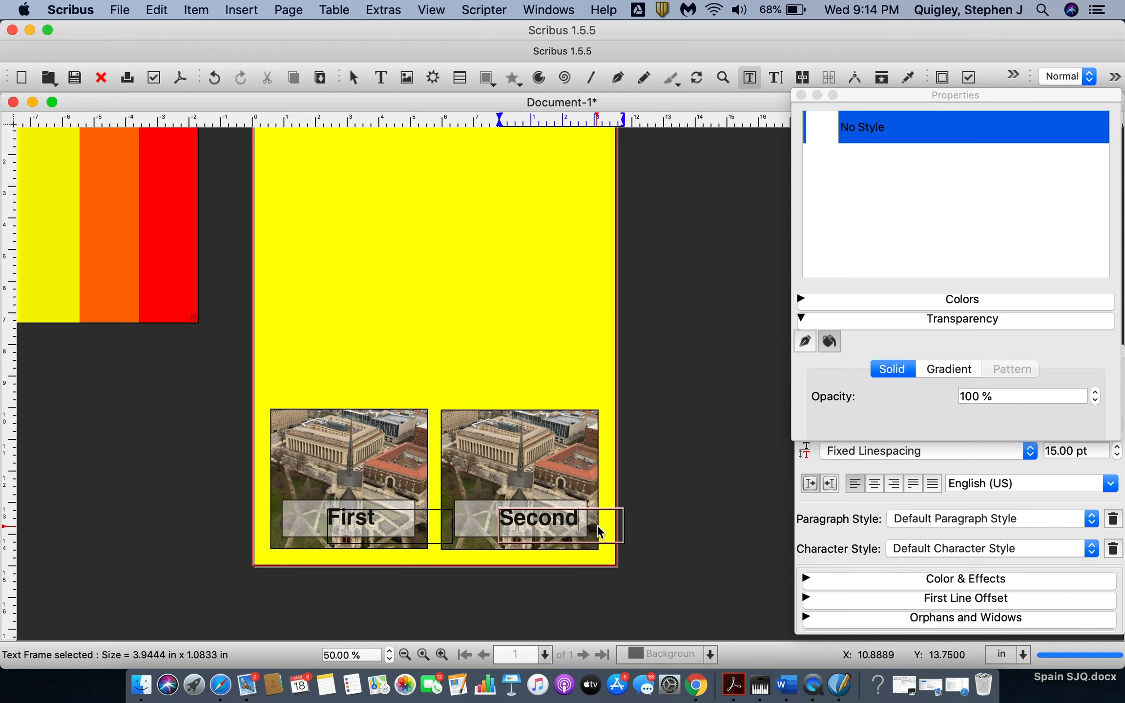
pyautogui.click(666, 499)
pyautogui.moveTo(599, 535); pyautogui.dragTo(573, 528)
# Check the poster without frame outlines in Preview Mode, and return to the normal editing view
pyautogui.press('super+alt+p')
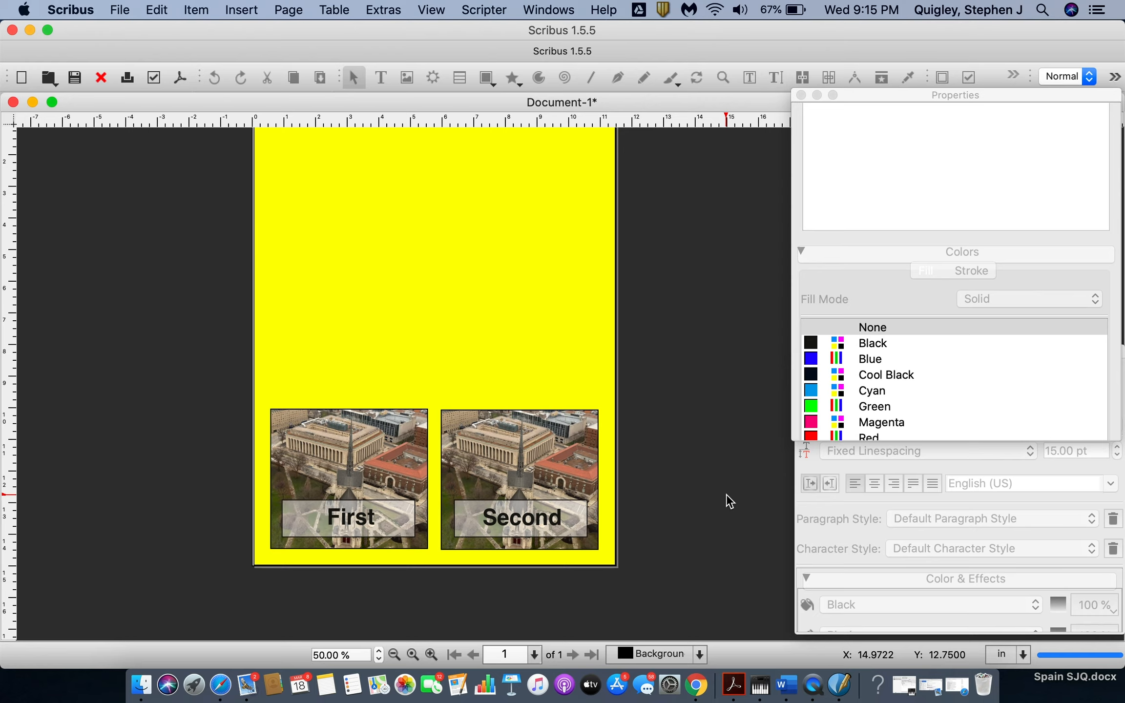
pyautogui.click(432, 9)
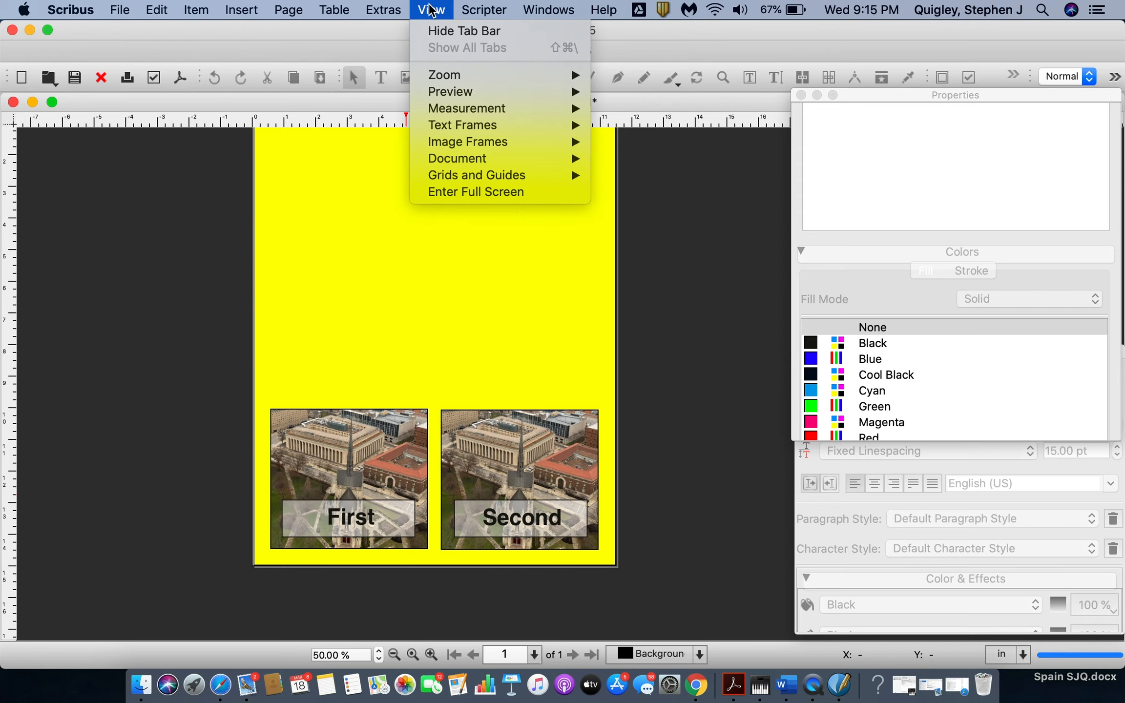
pyautogui.click(446, 92)
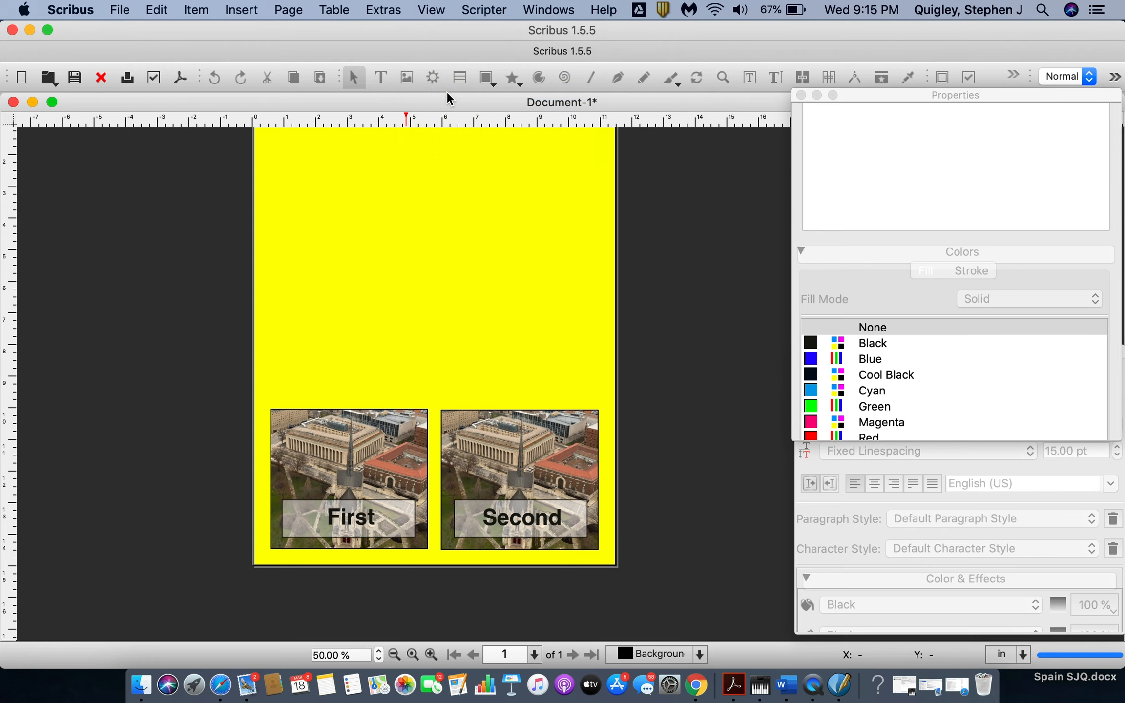
pyautogui.click(443, 5)
pyautogui.moveTo(448, 93)
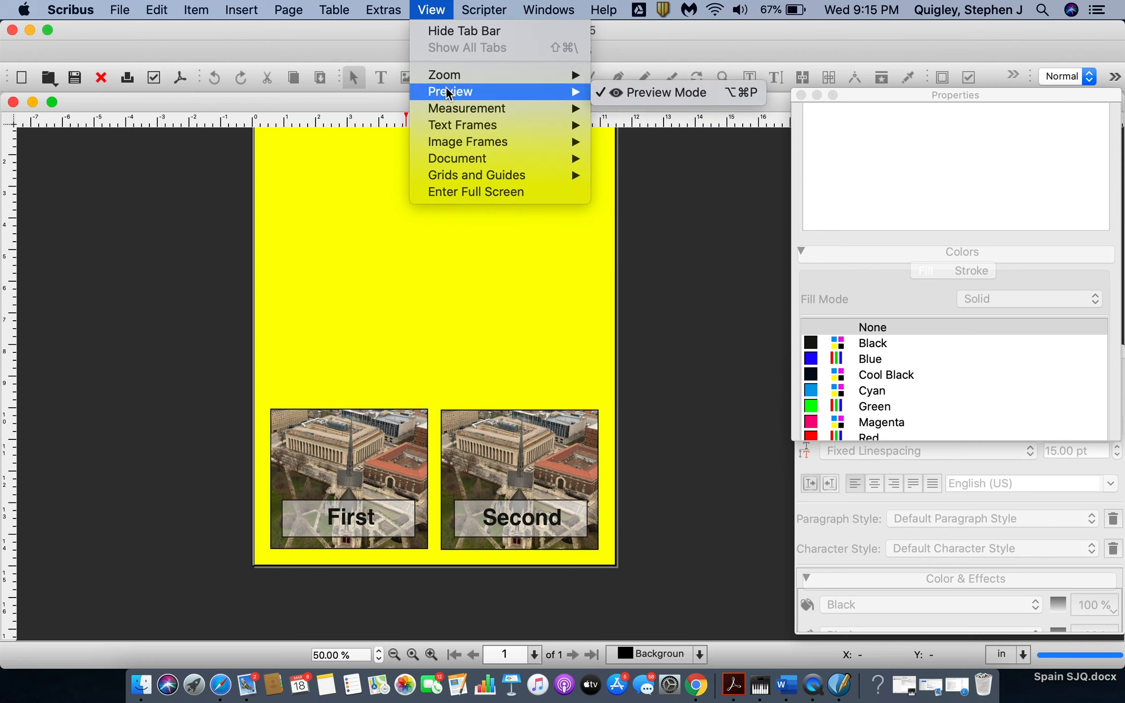
pyautogui.click(660, 93)
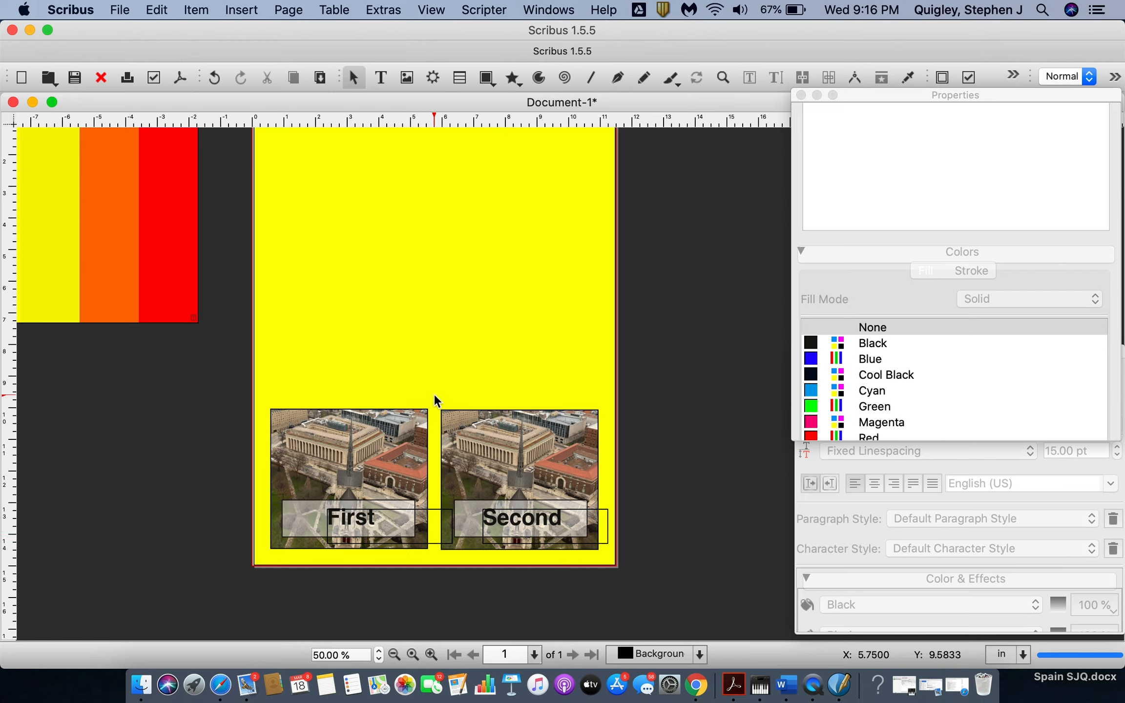
pyautogui.scroll(2, 425, 456)
pyautogui.hscroll(-3, 425, 456)
pyautogui.hscroll(-2, 425, 454)
pyautogui.hscroll(4, 425, 455)
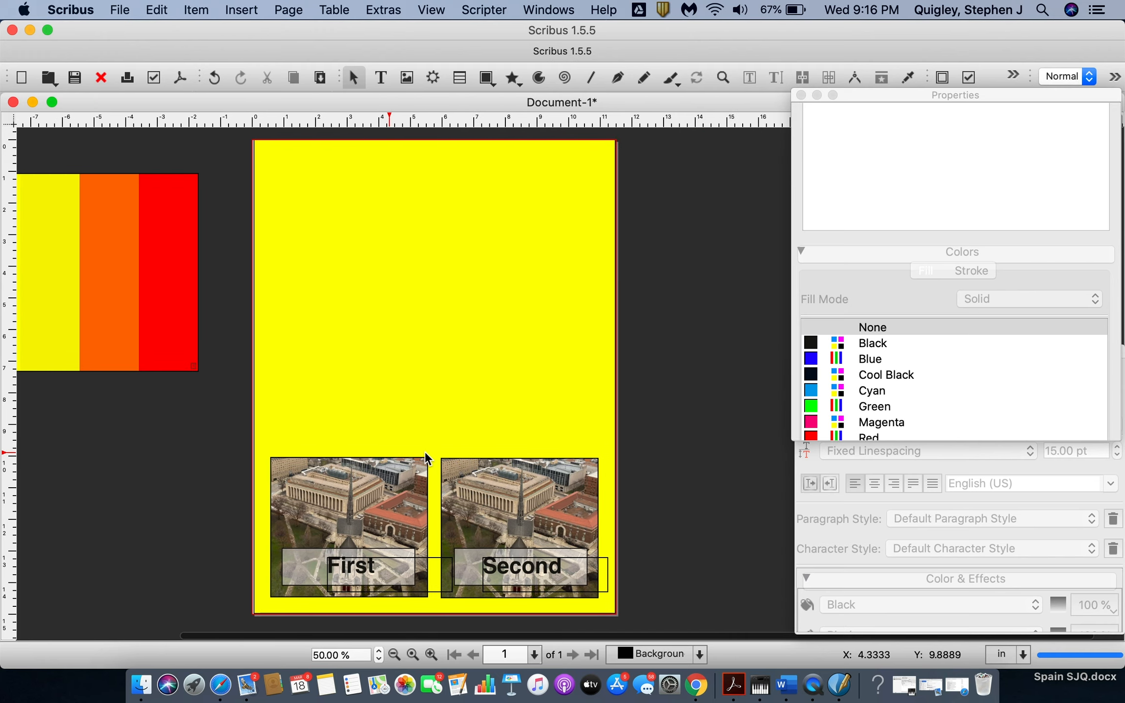
# Draw a text frame about 10.25 by 2.72 in across the upper part of the poster and enter "Title" in it
pyautogui.click(382, 80)
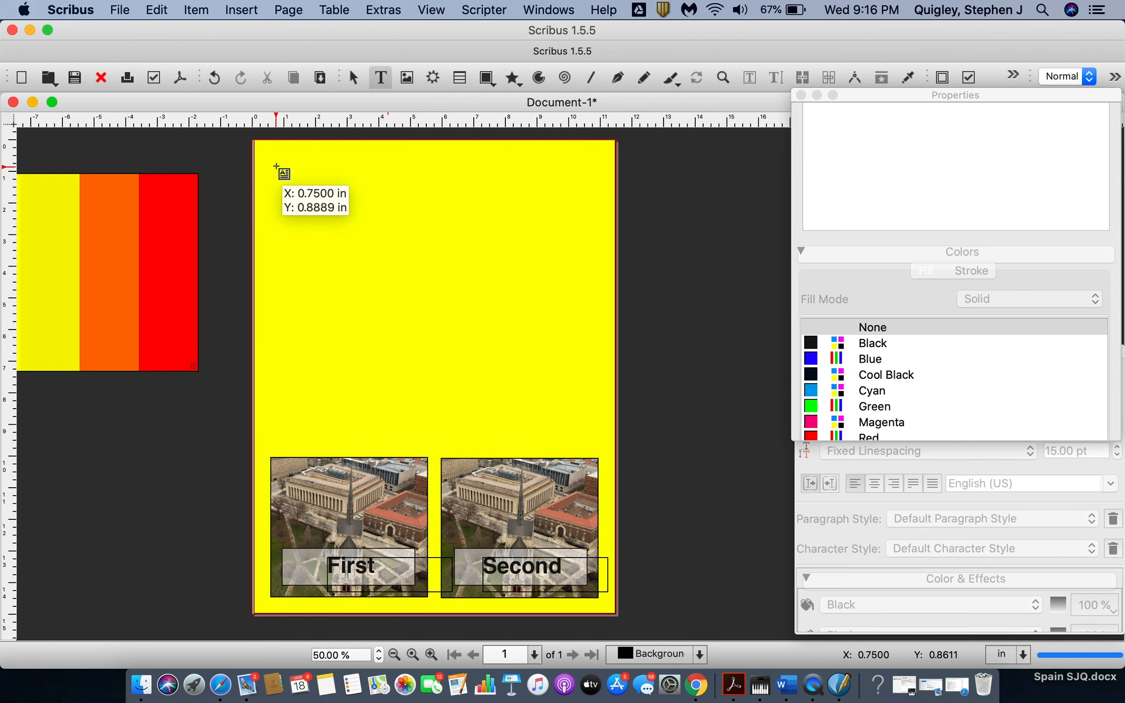
pyautogui.moveTo(272, 158); pyautogui.dragTo(596, 244)
pyautogui.doubleClick(414, 215)
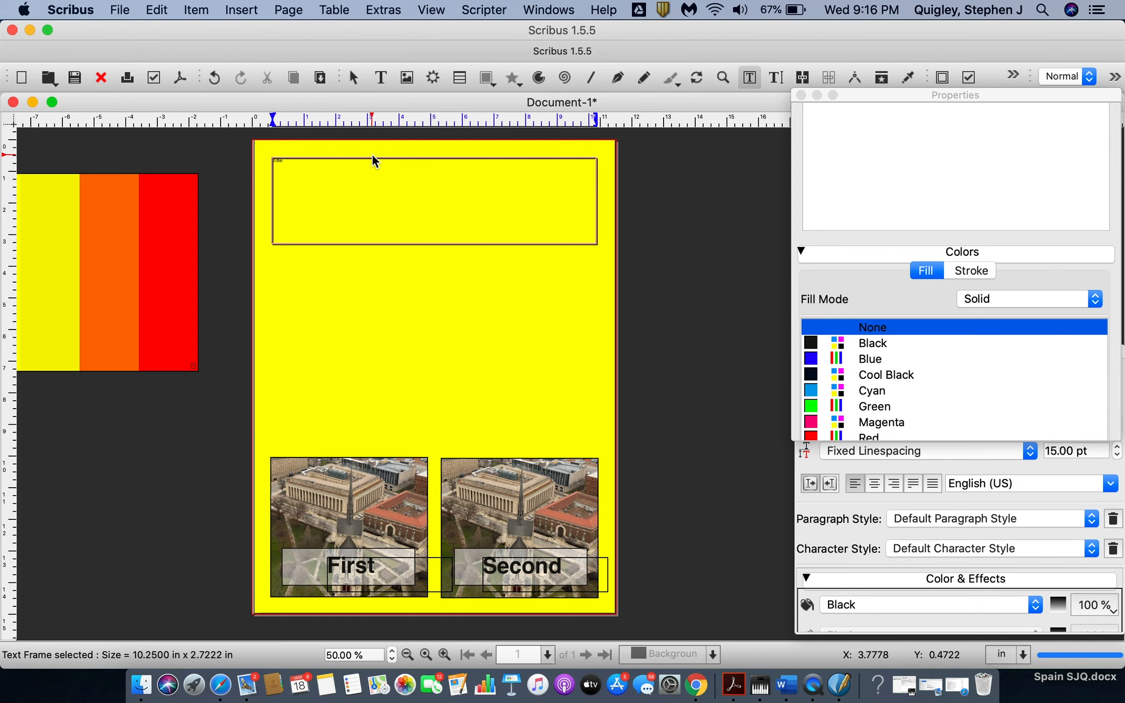
# Format all of the title frame's text in Helvetica at 80 pt, shortening the Properties palette to uncover the text settings
pyautogui.press('super+a')
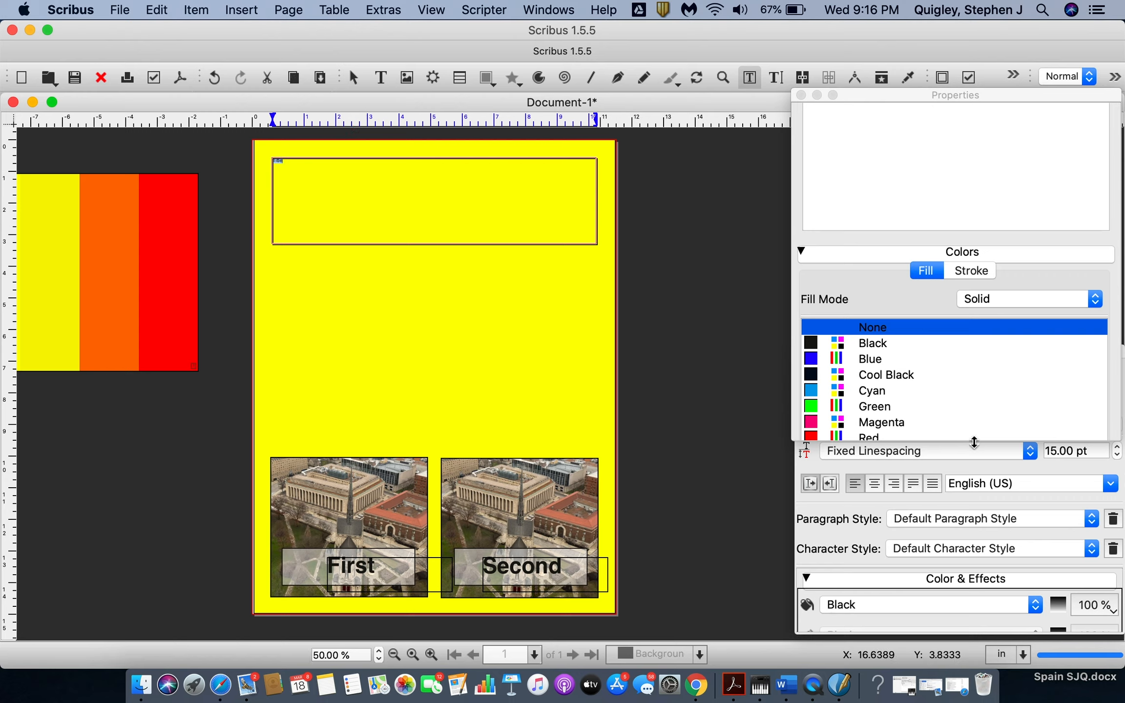
pyautogui.moveTo(974, 442); pyautogui.dragTo(971, 333)
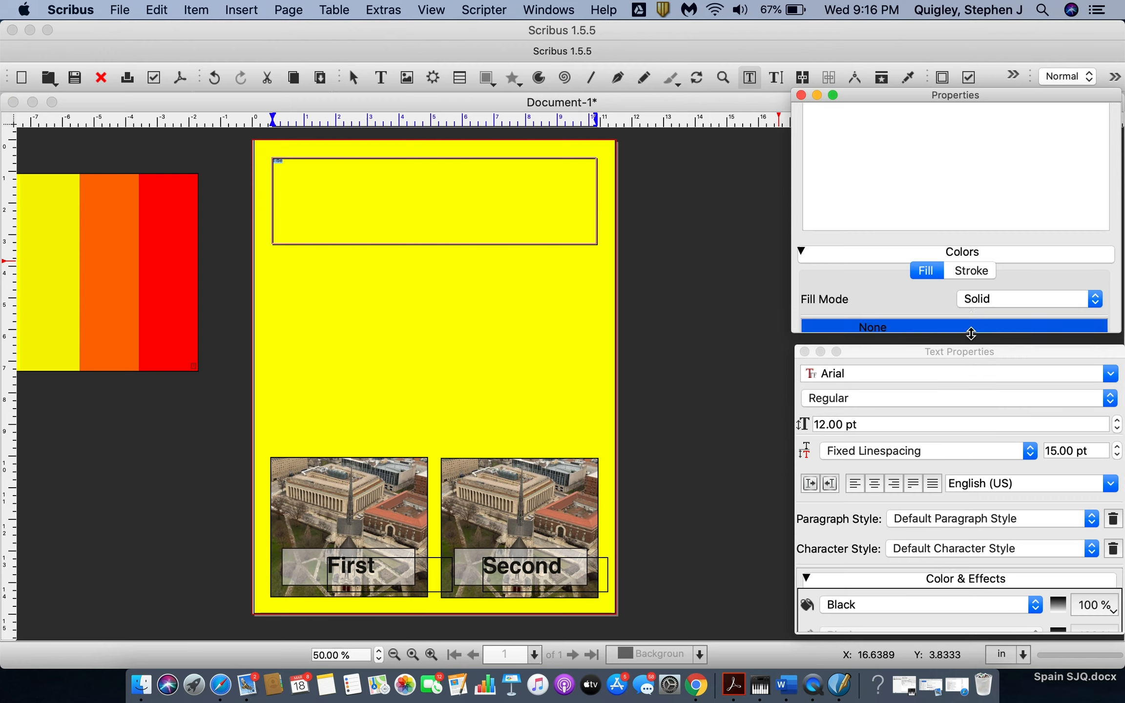
pyautogui.click(933, 377)
pyautogui.doubleClick(933, 377)
pyautogui.write('He')
pyautogui.press('Return')
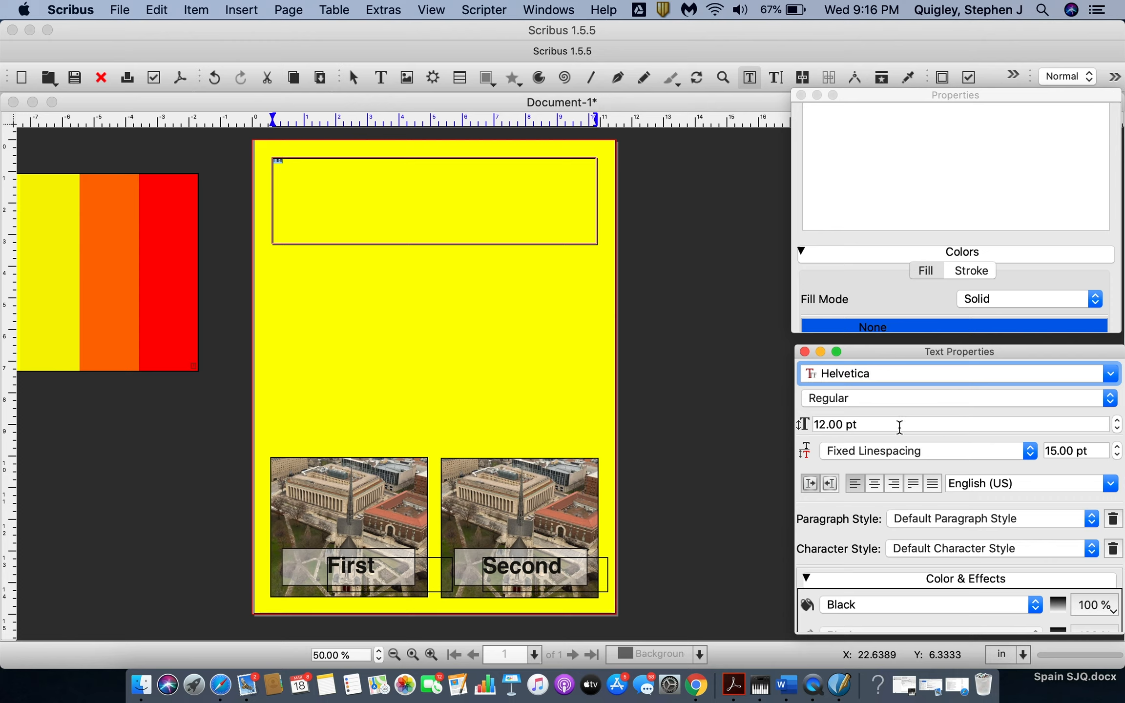
pyautogui.tripleClick(884, 423)
pyautogui.write('80')
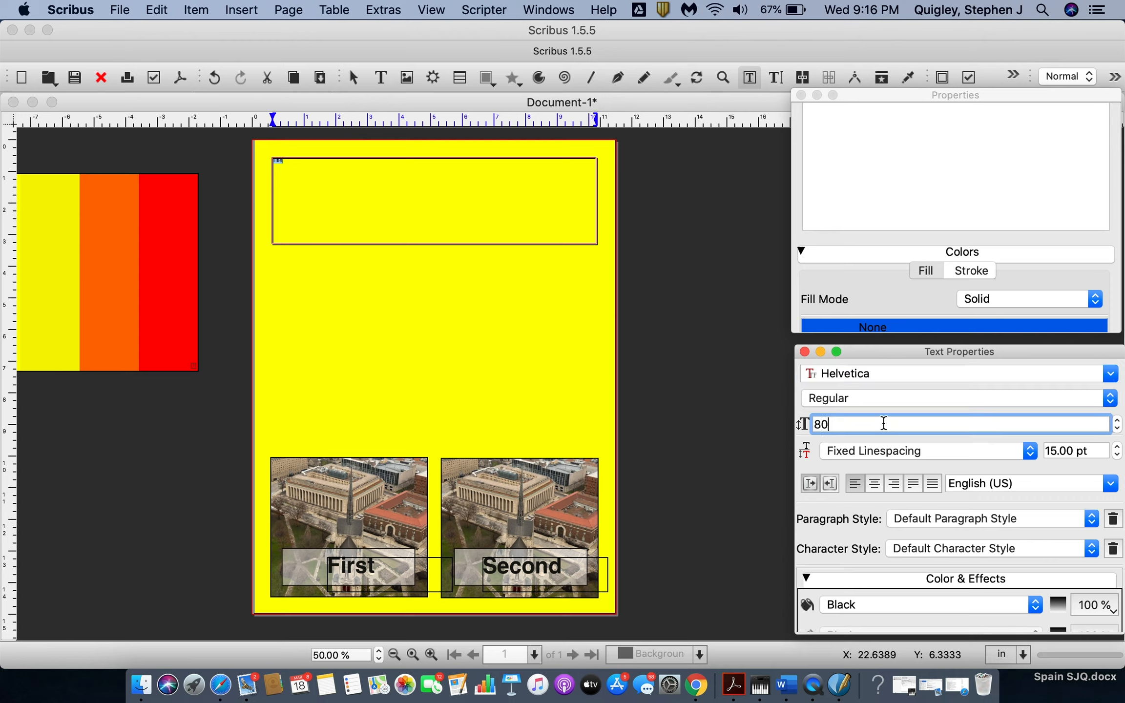
pyautogui.press('Return')
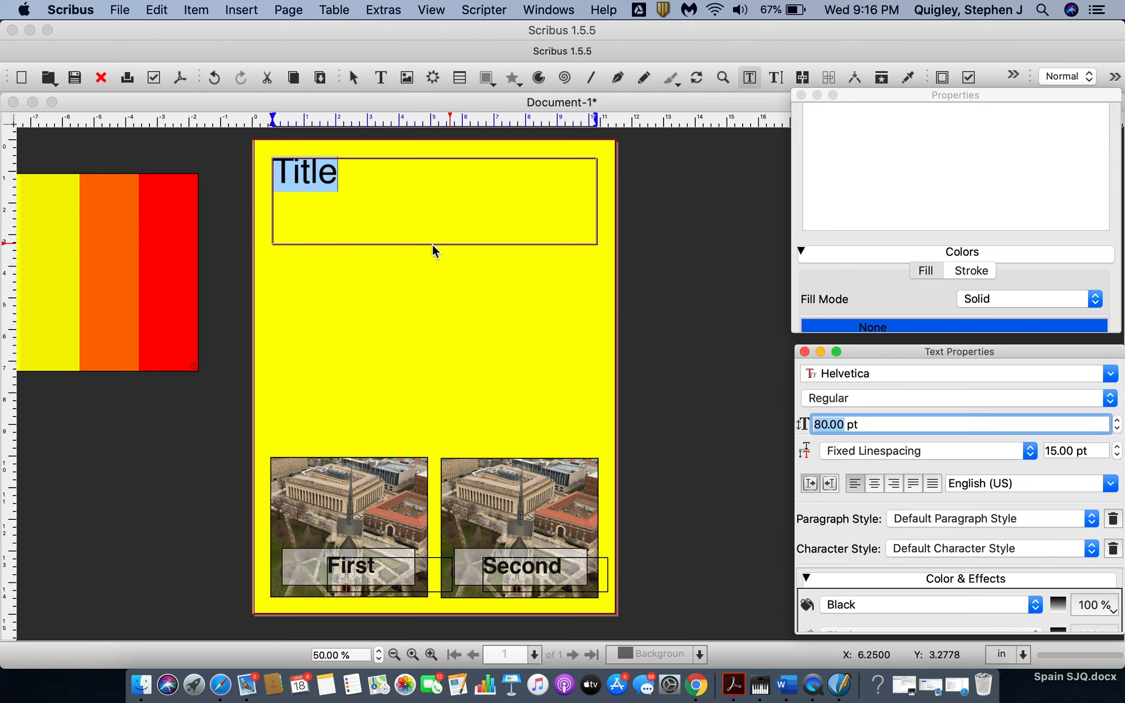
# Centre the title line in its frame and add a second line of random filler text beneath it
pyautogui.click(279, 176)
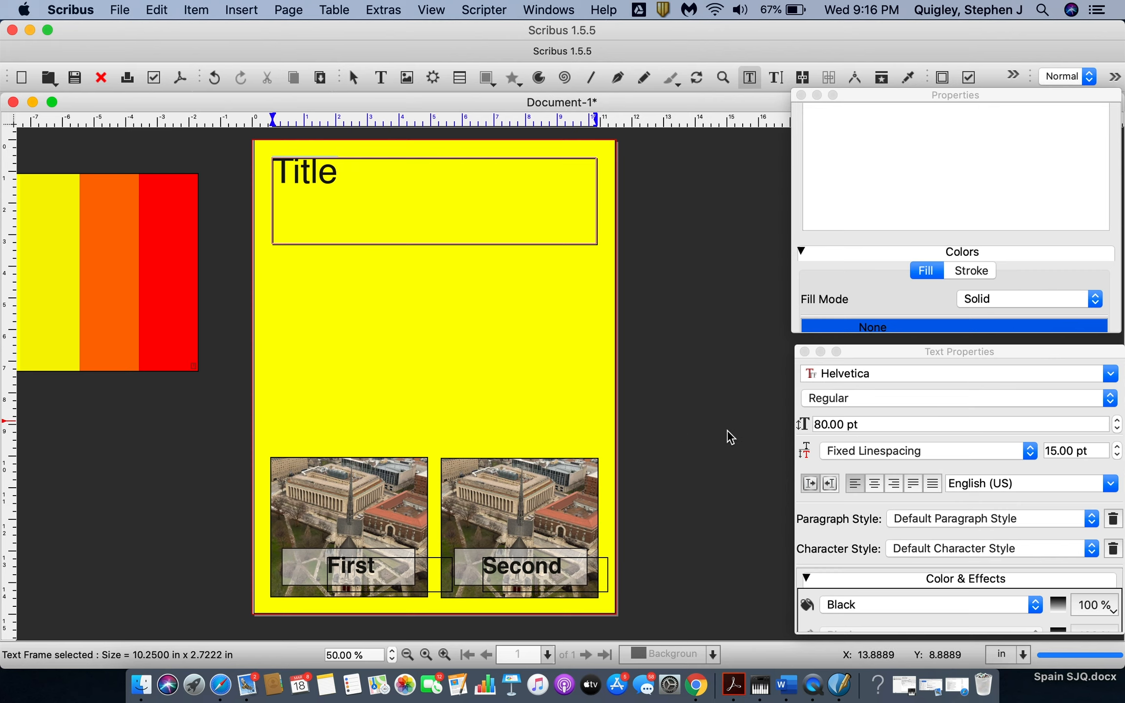
pyautogui.click(875, 484)
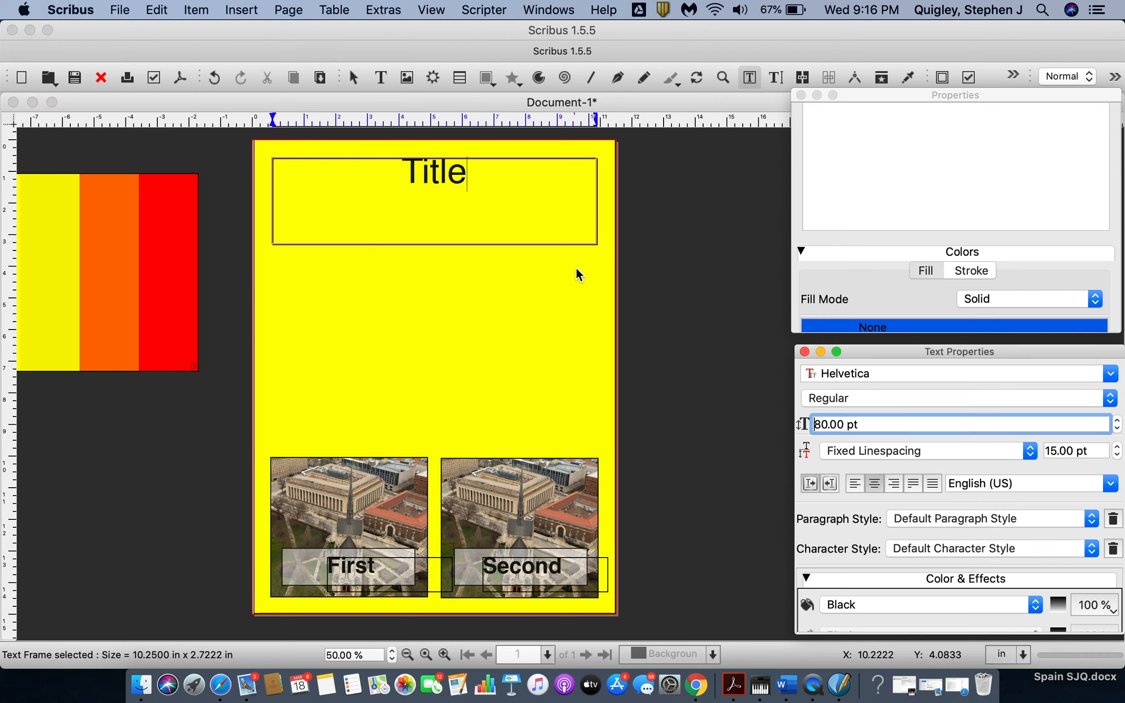
pyautogui.click(490, 190)
pyautogui.press('Return')
pyautogui.write('kasjdkjas.,dmna,s.mnd,.')
pyautogui.click(316, 186)
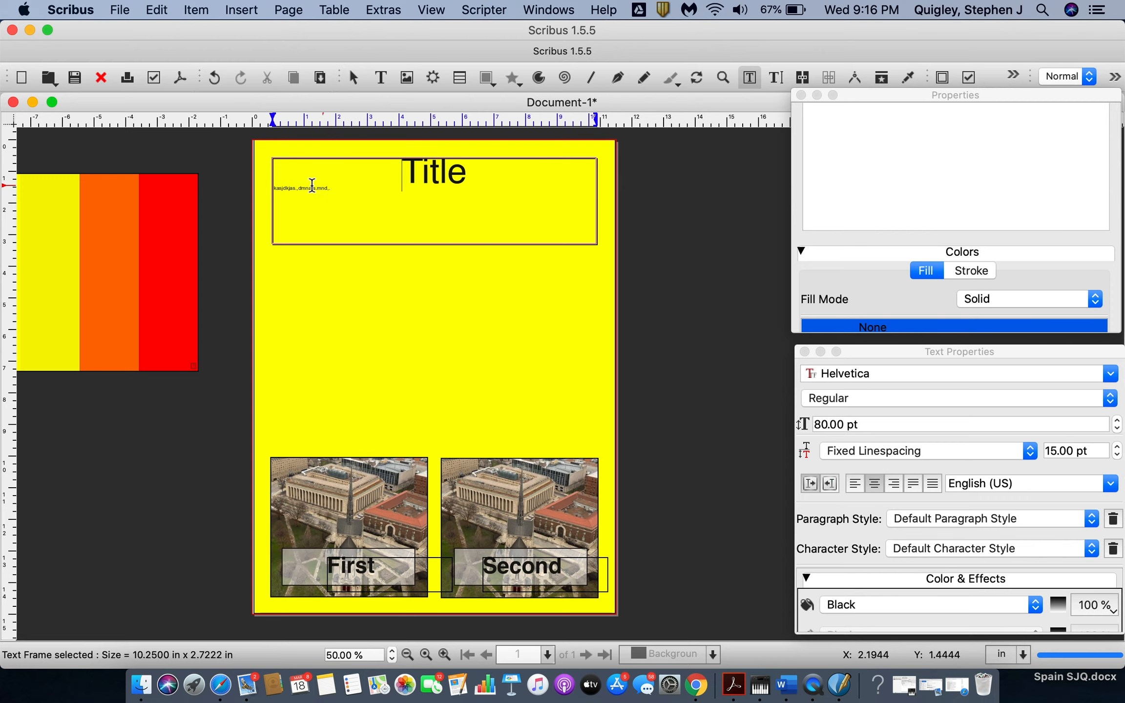